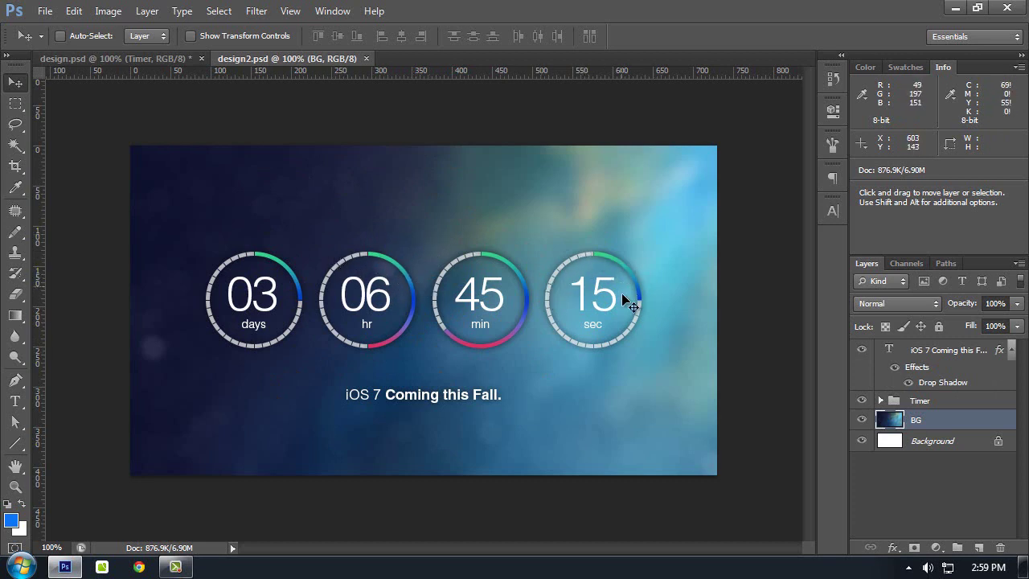
# Step: Create a new white RGB document 730 pixels wide and 410 pixels high at 72 pixels/inch
pyautogui.click(114, 59)
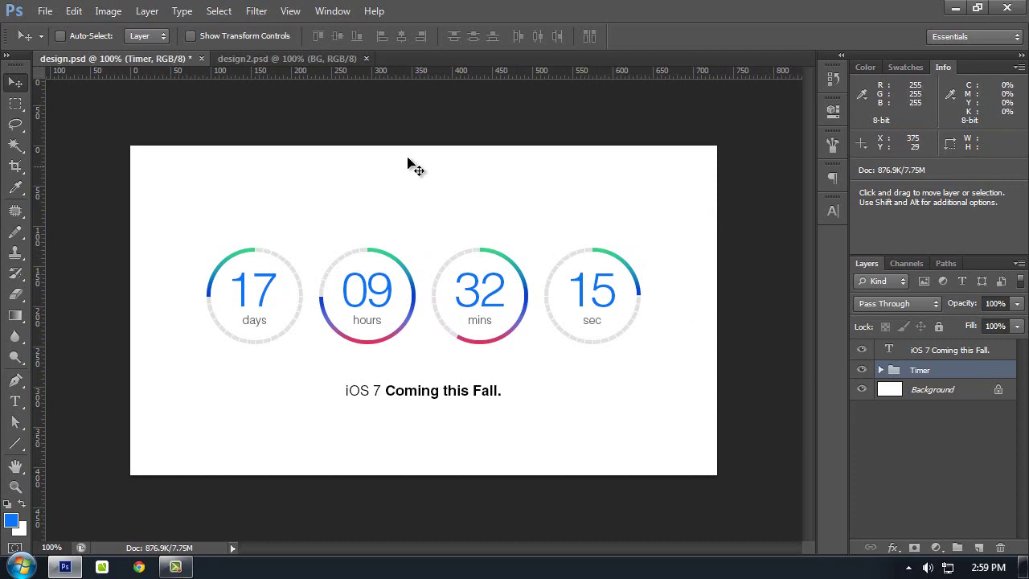
pyautogui.click(45, 12)
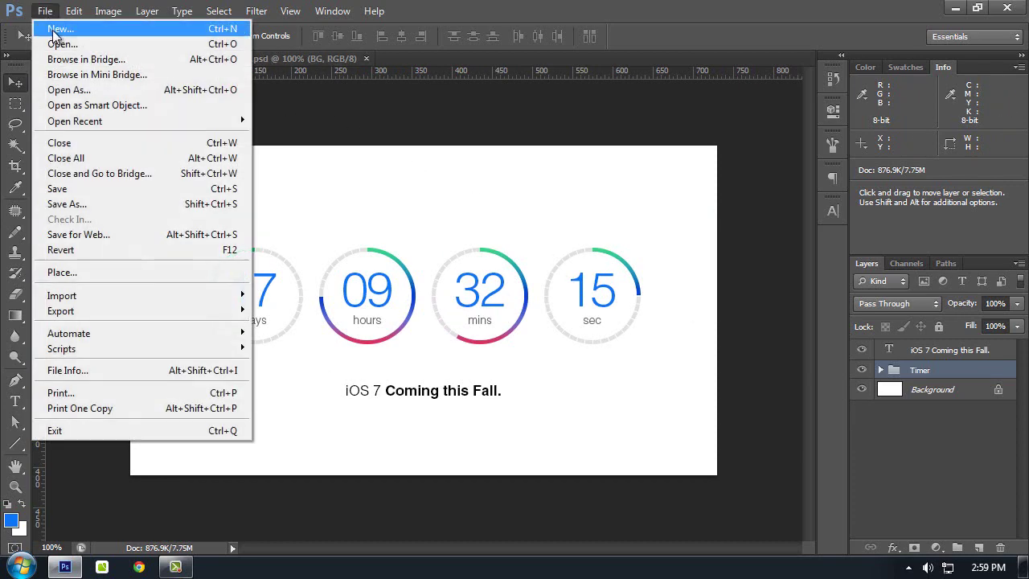
pyautogui.click(48, 28)
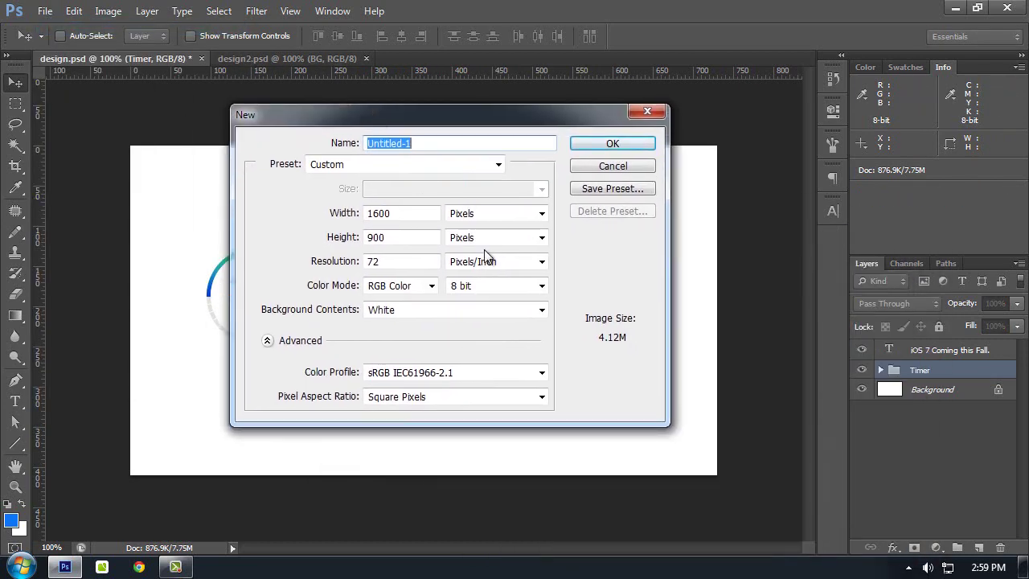
pyautogui.press('Tab')
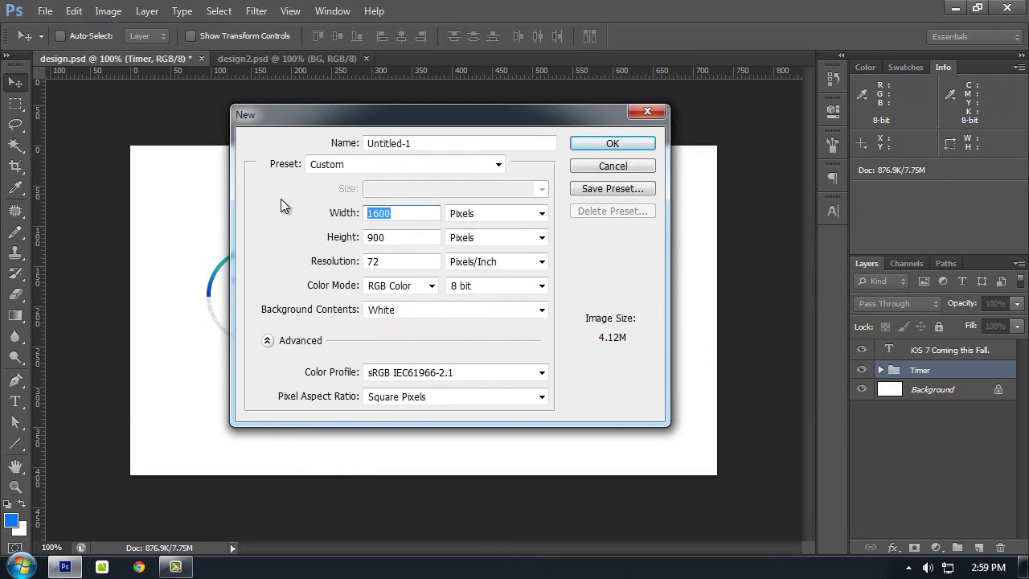
pyautogui.write('730')
pyautogui.press('Tab')
pyautogui.press('Tab')
pyautogui.write('40')
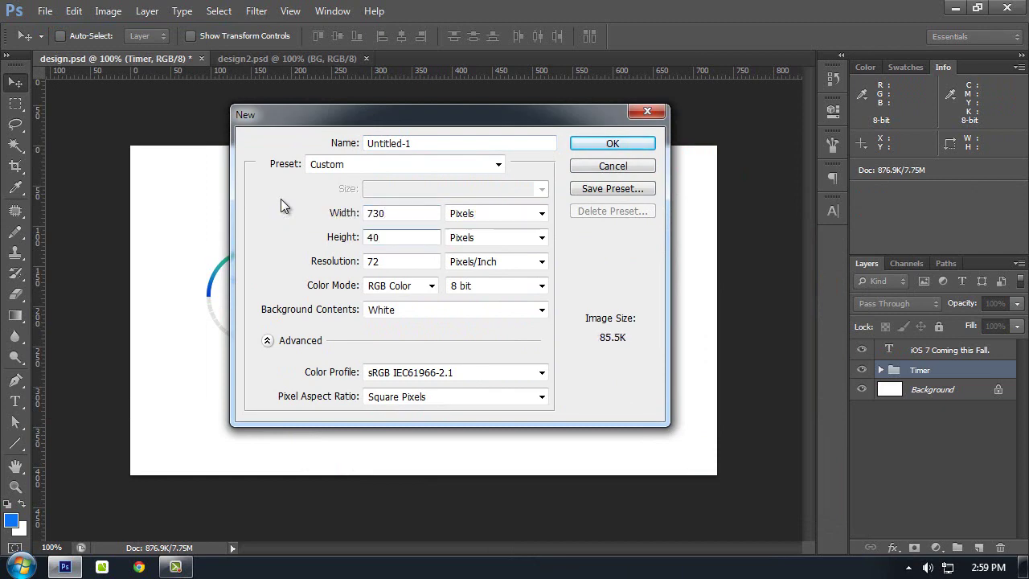
pyautogui.press('BackSpace')
pyautogui.write('10')
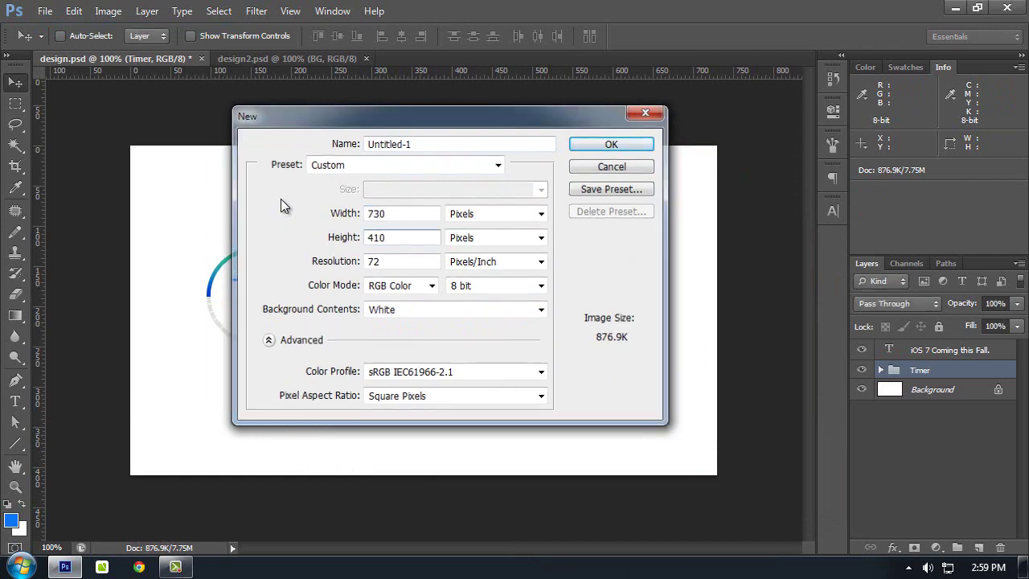
pyautogui.press('Return')
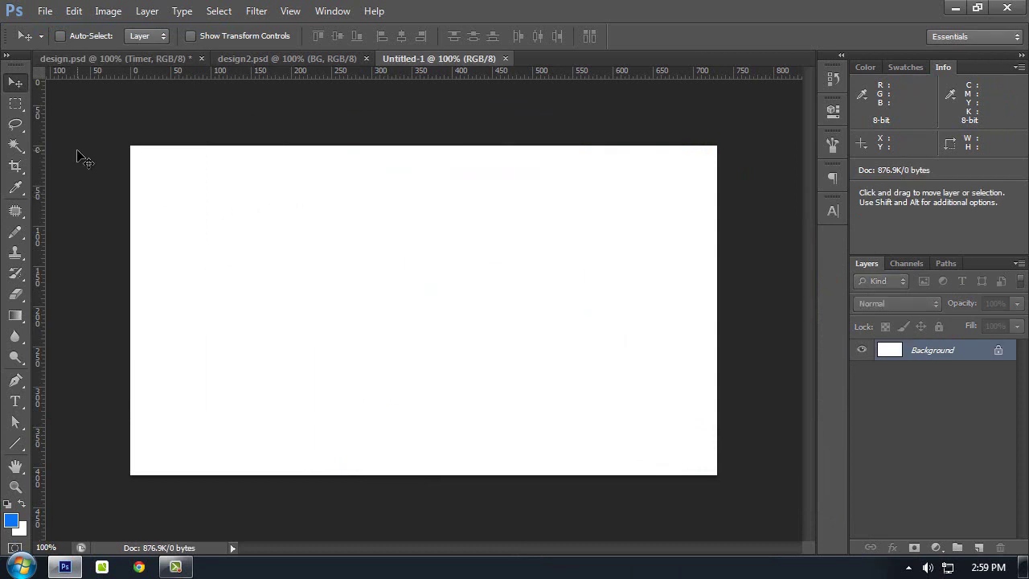
# Step: Add a vertical and a horizontal guide crossing near the middle of the canvas
pyautogui.moveTo(42, 233); pyautogui.dragTo(433, 230)
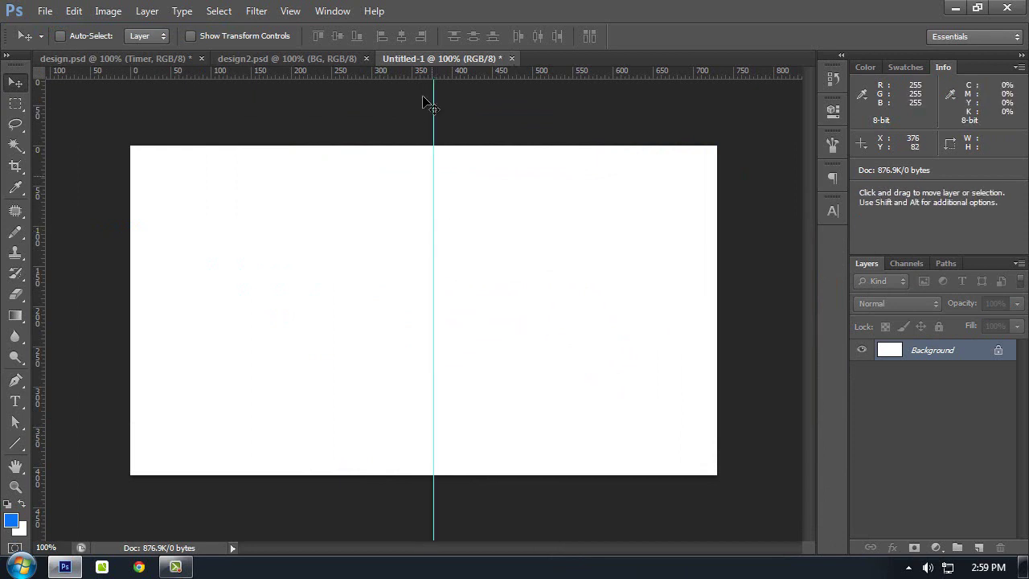
pyautogui.moveTo(420, 74); pyautogui.dragTo(448, 317)
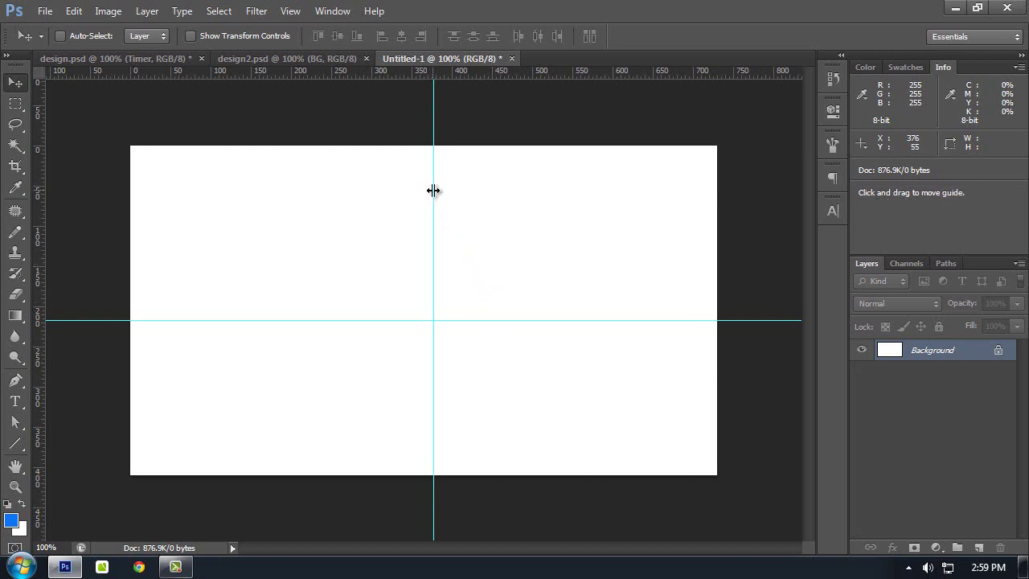
pyautogui.moveTo(433, 191); pyautogui.dragTo(423, 188)
pyautogui.moveTo(454, 320)
pyautogui.mouseDown()
pyautogui.moveTo(458, 292)
pyautogui.moveTo(455, 317)
pyautogui.mouseUp()
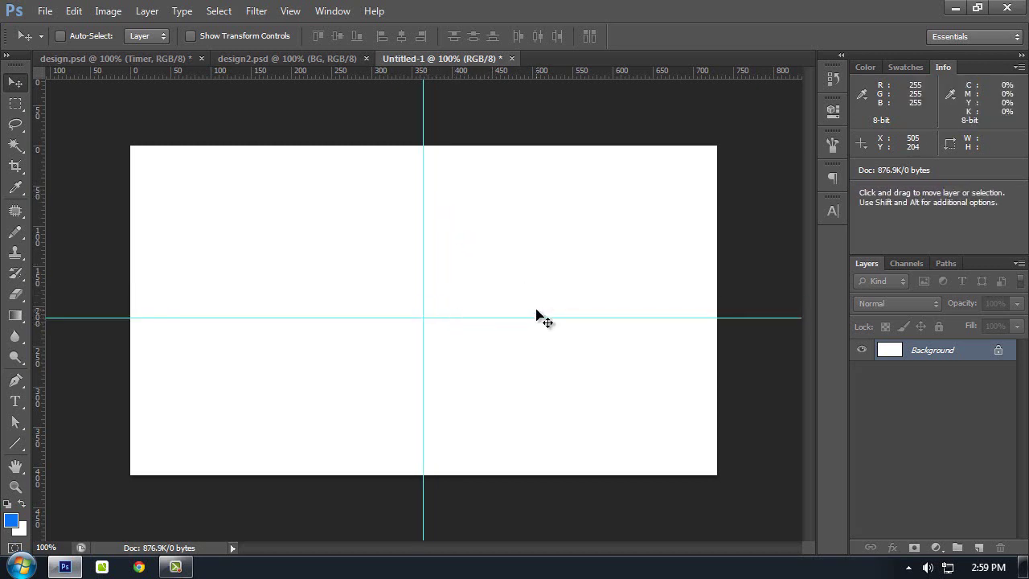
pyautogui.hotkey('ctrl', '+')
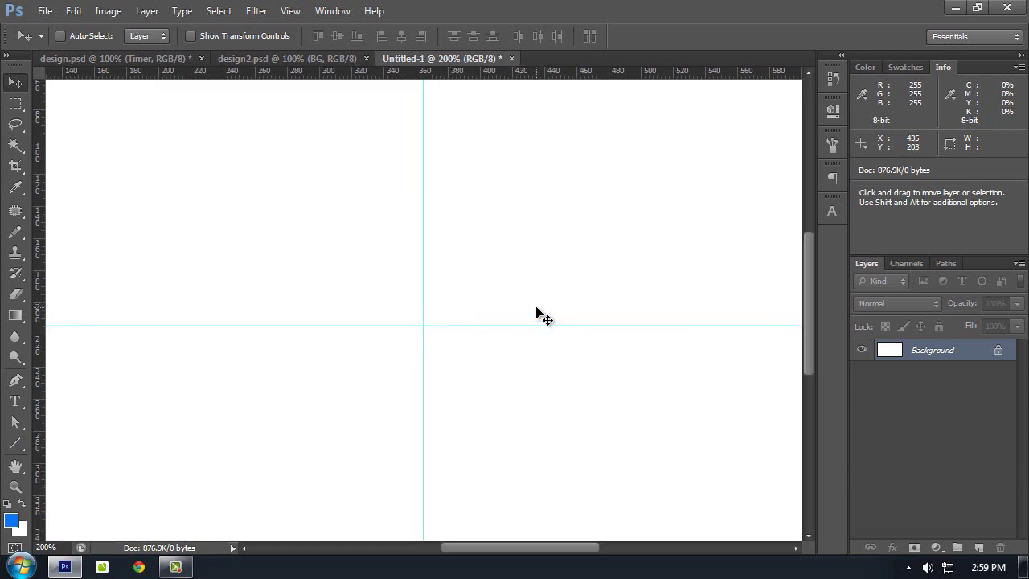
pyautogui.hotkey('ctrl', '-')
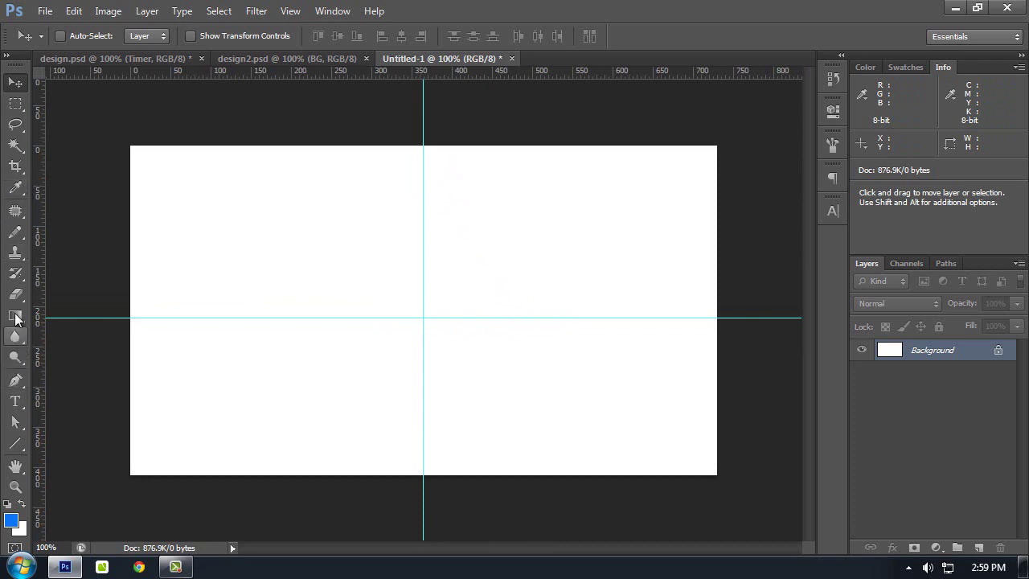
# Step: Create a 120 by 120 px circle on the canvas with the Ellipse tool as a blue shape
pyautogui.click(15, 445)
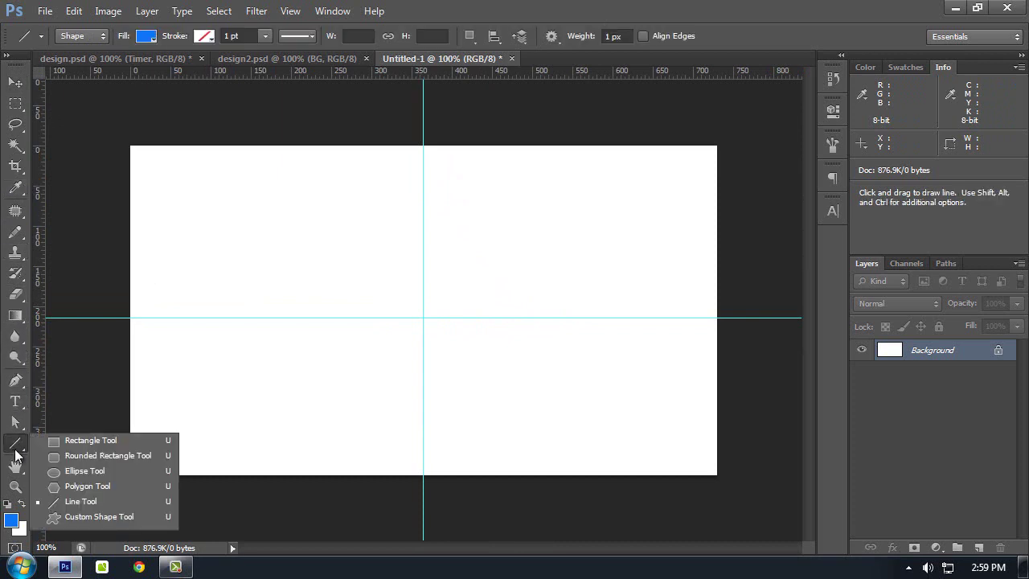
pyautogui.click(69, 471)
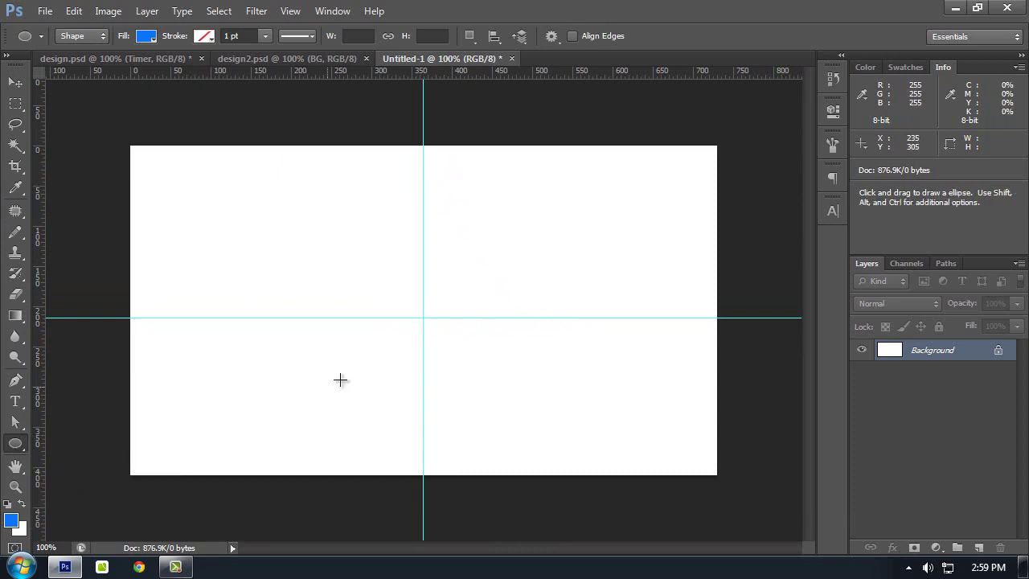
pyautogui.click(350, 299)
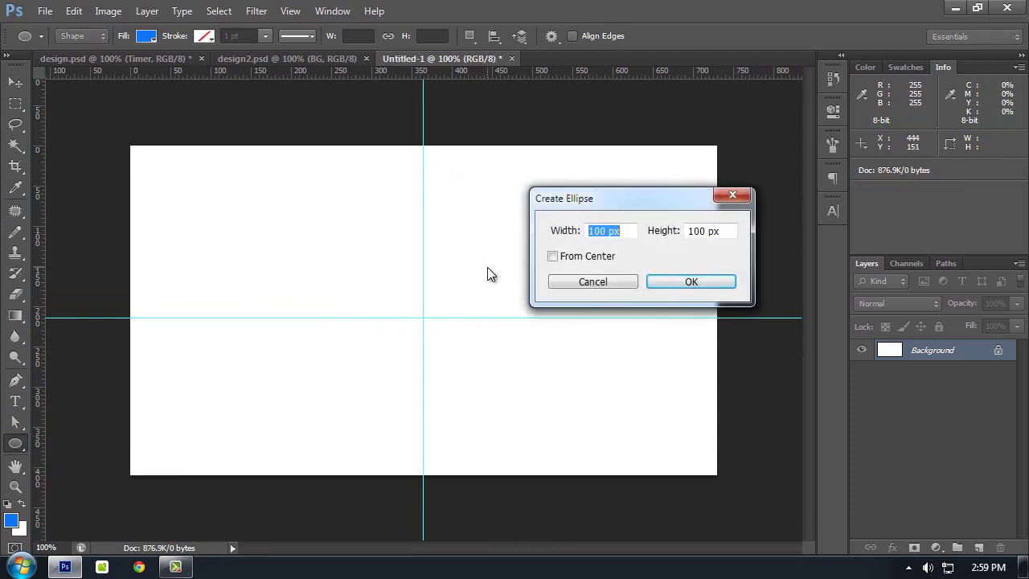
pyautogui.write('120')
pyautogui.press('Tab')
pyautogui.write('120')
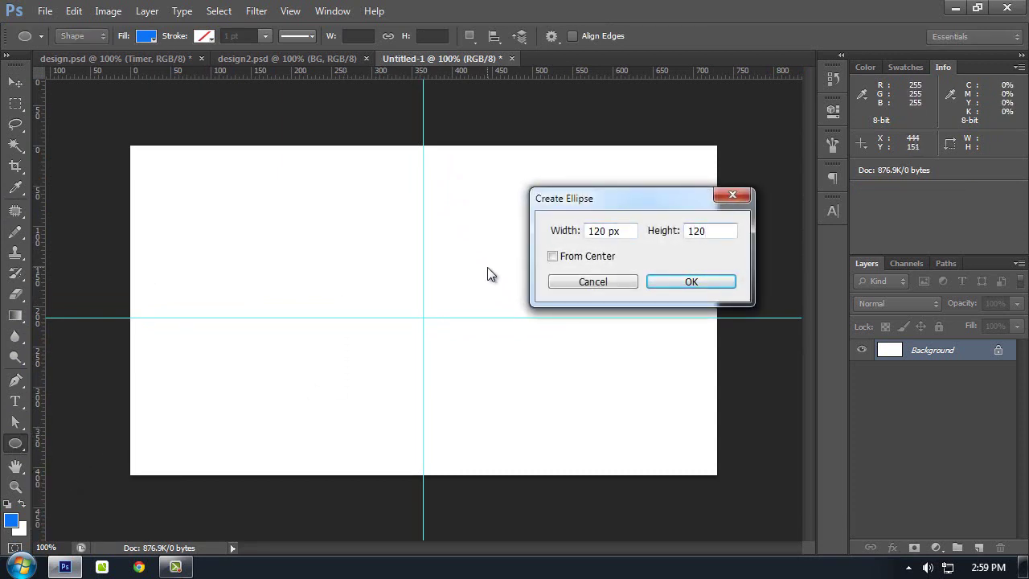
pyautogui.press('Return')
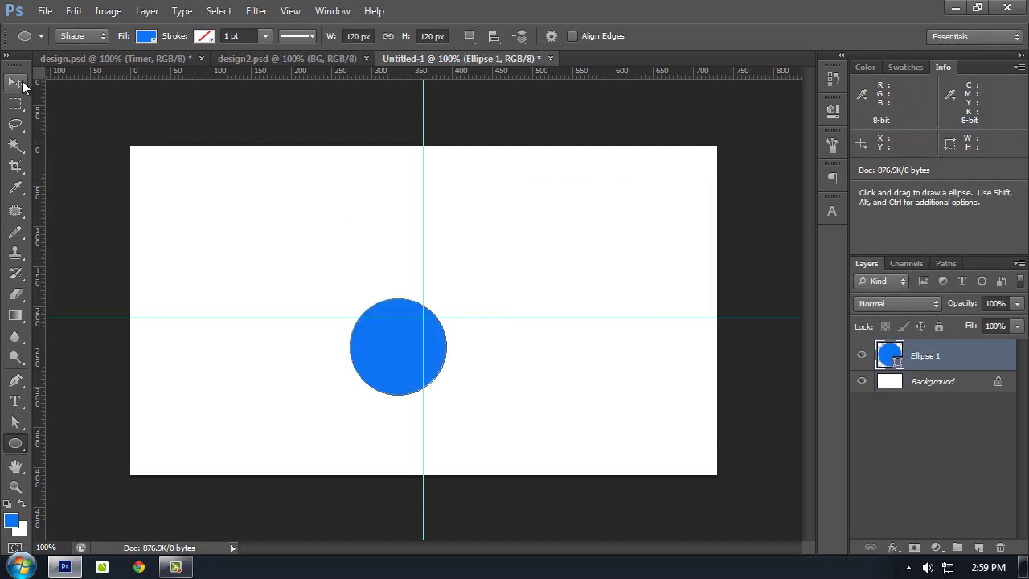
# Step: Align the circle to the vertical and horizontal centre of the whole canvas and clear the selection
pyautogui.click(22, 85)
pyautogui.hotkey('ctrl', 'a')
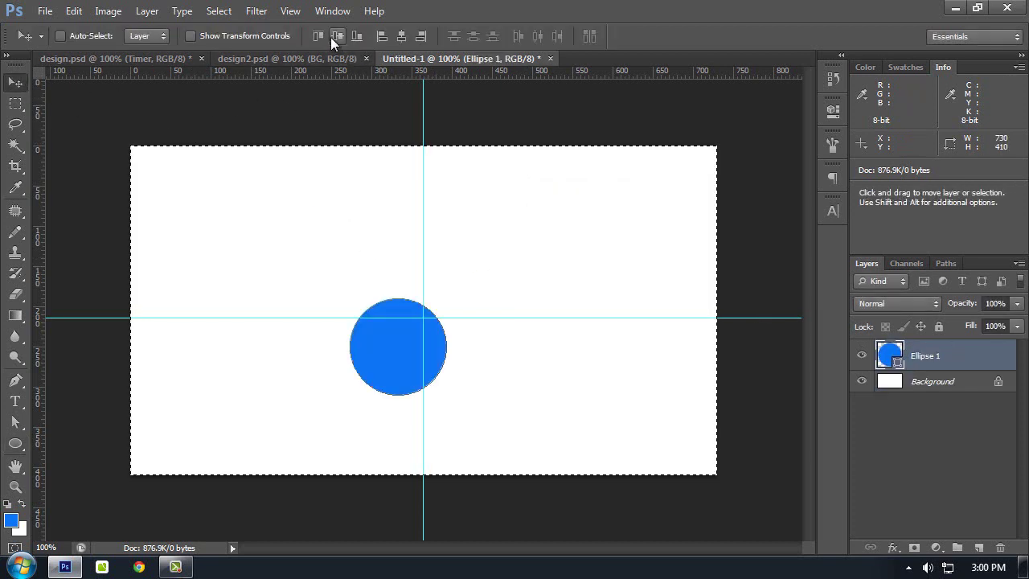
pyautogui.click(332, 36)
pyautogui.click(400, 37)
pyautogui.hotkey('ctrl', 'd')
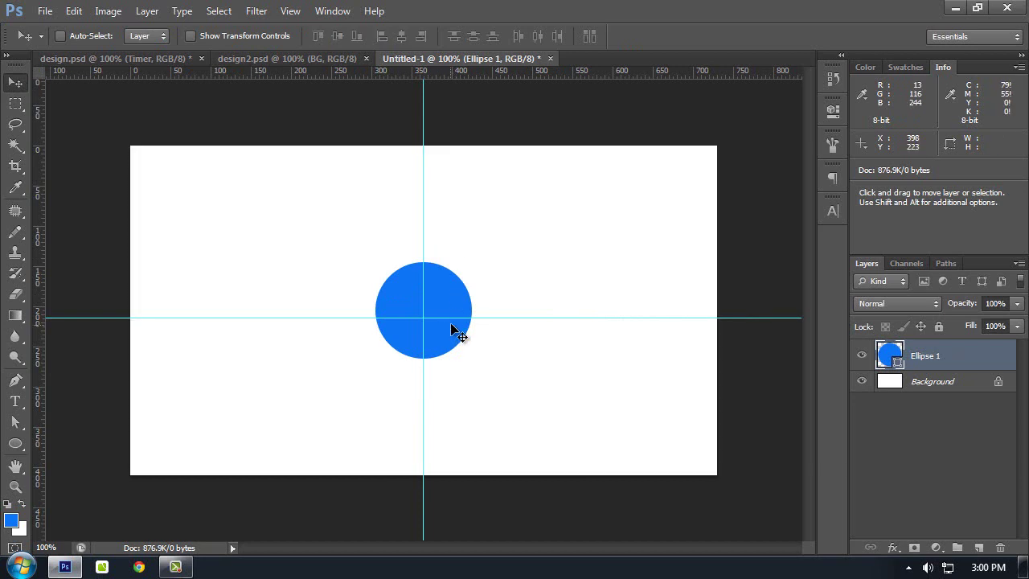
# Step: Reposition the horizontal and vertical guides so they cross exactly at the circle's centre
pyautogui.moveTo(457, 318); pyautogui.dragTo(458, 309)
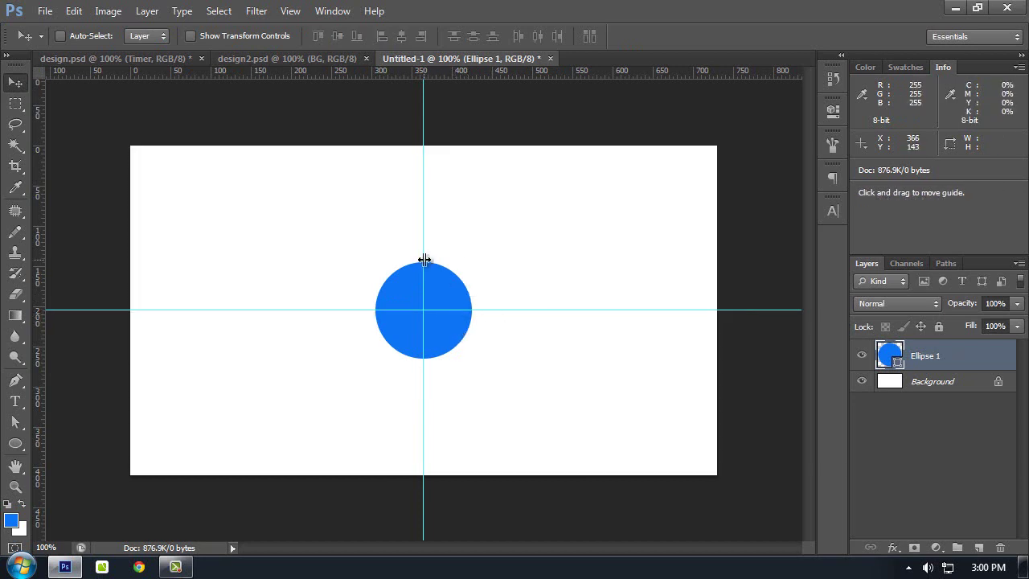
pyautogui.moveTo(424, 260); pyautogui.dragTo(430, 260)
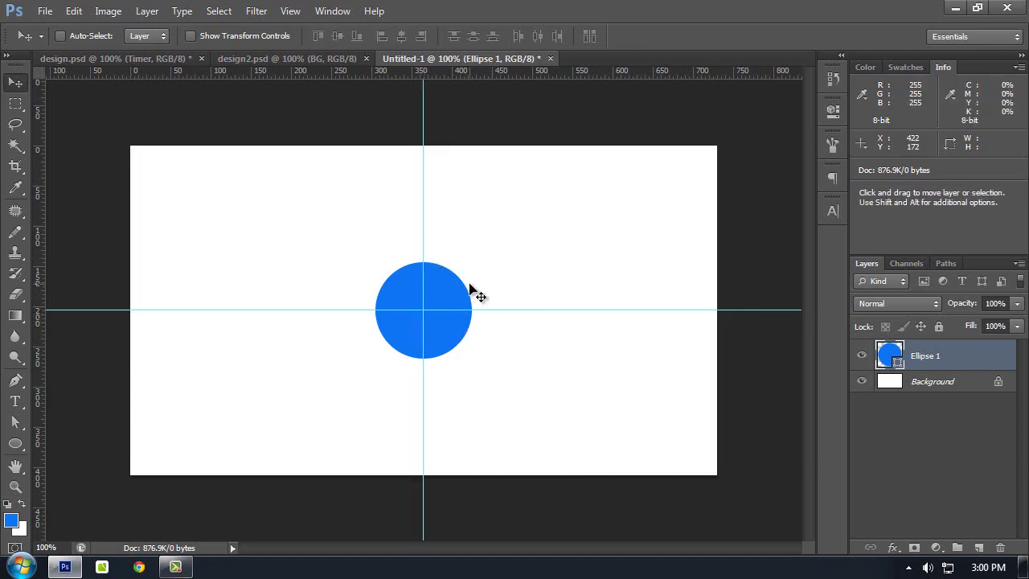
pyautogui.hotkey('ctrl', '+')
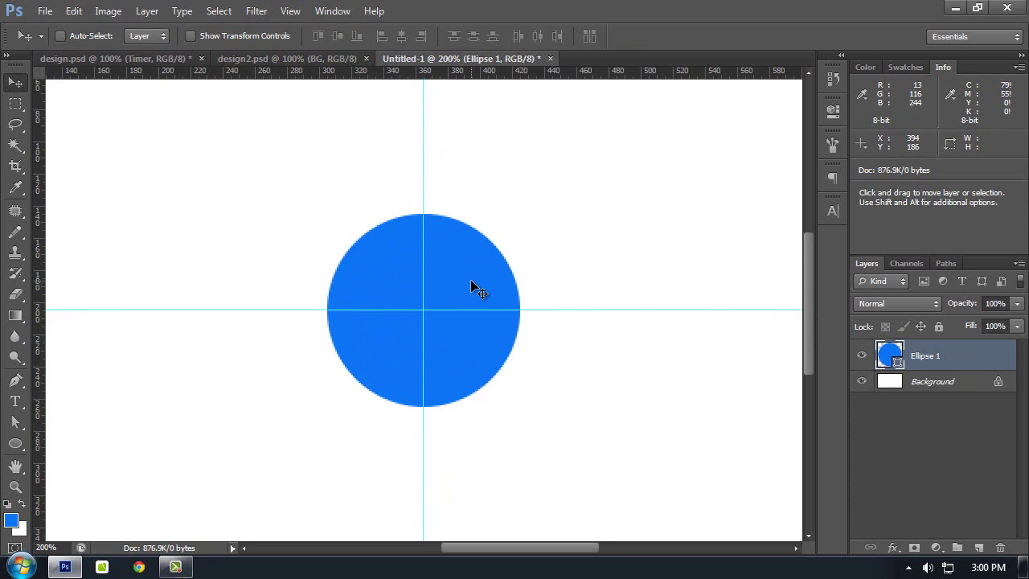
pyautogui.hotkey('ctrl', '-')
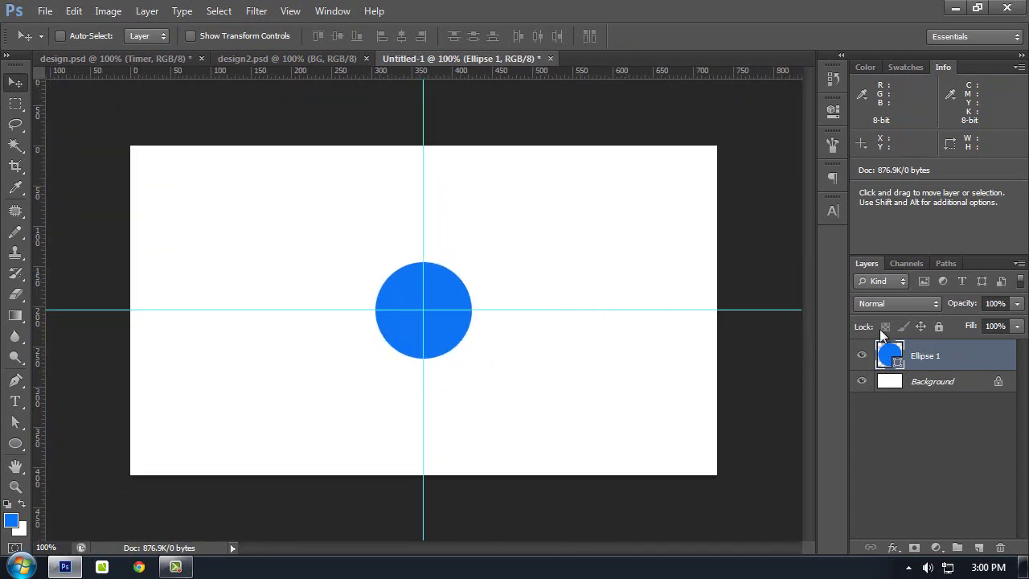
# Step: Remove the circle's fill and set its stroke width to 5 pt
pyautogui.press('u')
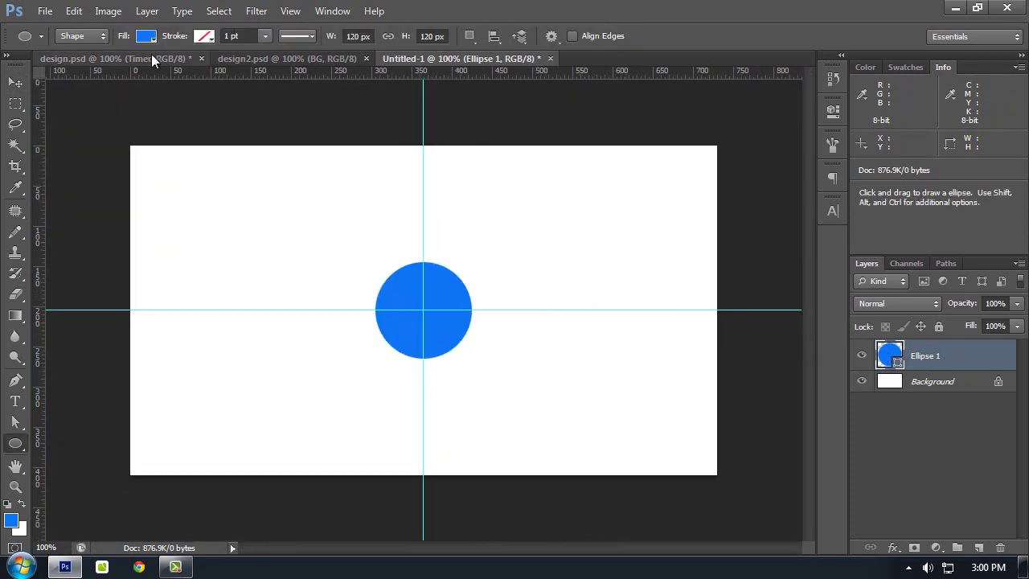
pyautogui.click(146, 36)
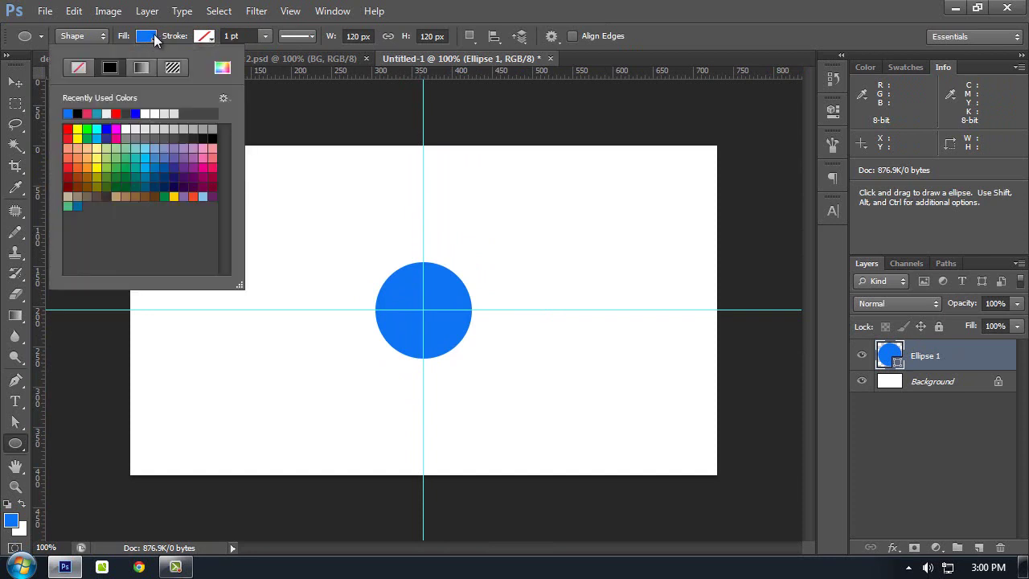
pyautogui.click(78, 68)
pyautogui.click(230, 37)
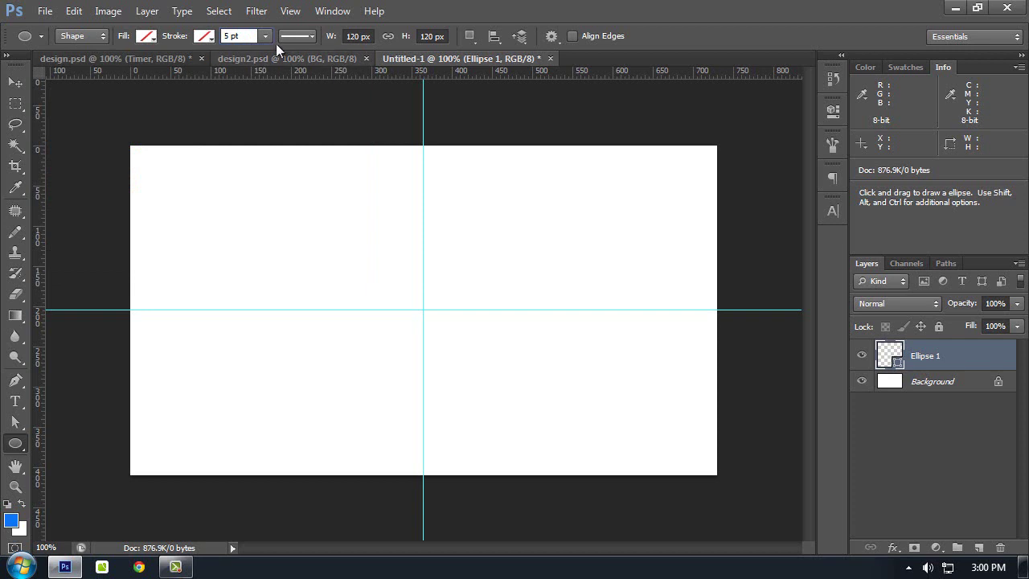
# Step: Give the circle a solid stroke in light grey e1e1e1
pyautogui.click(211, 37)
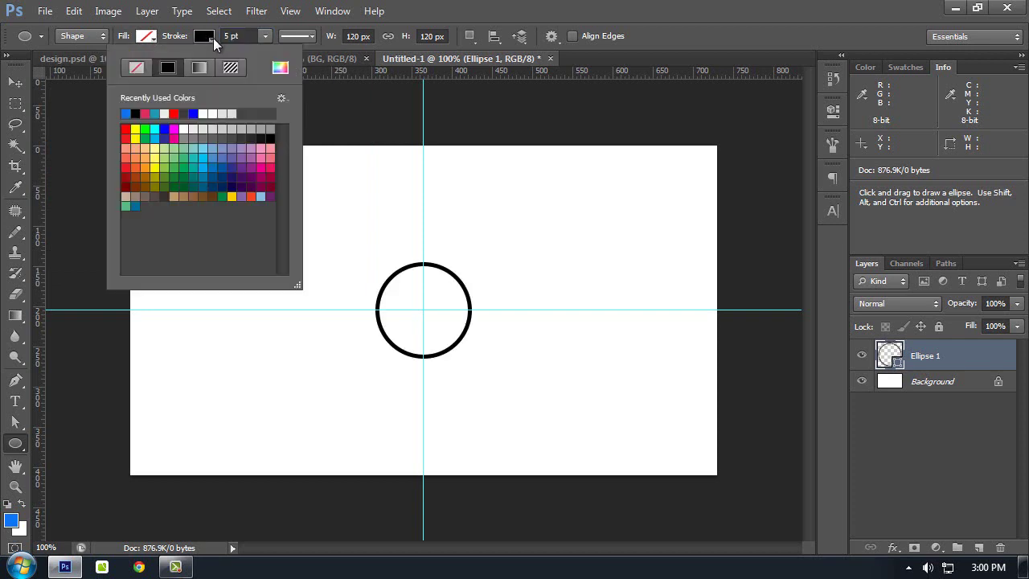
pyautogui.click(280, 69)
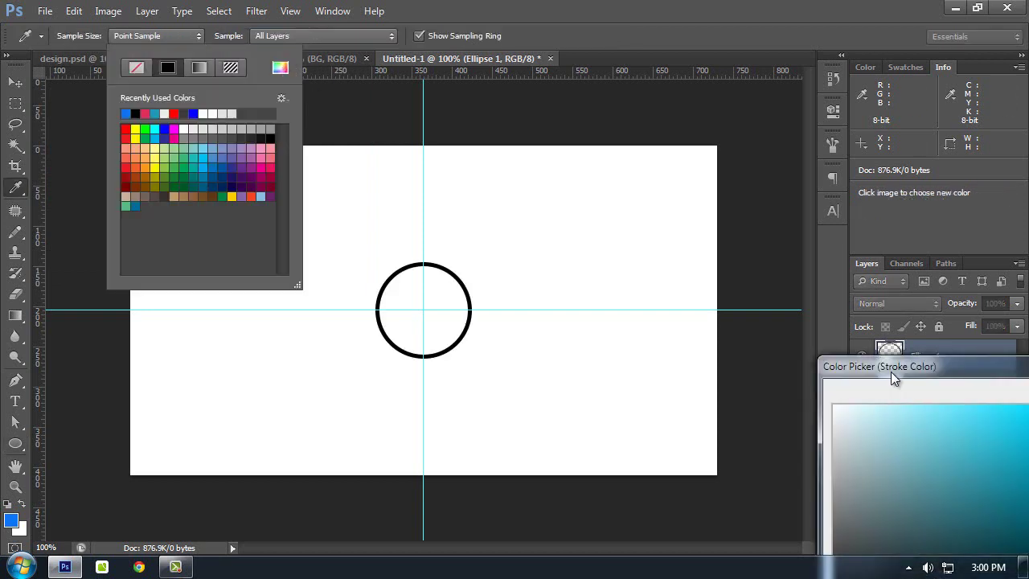
pyautogui.moveTo(890, 372); pyautogui.dragTo(437, 206)
pyautogui.doubleClick(655, 456)
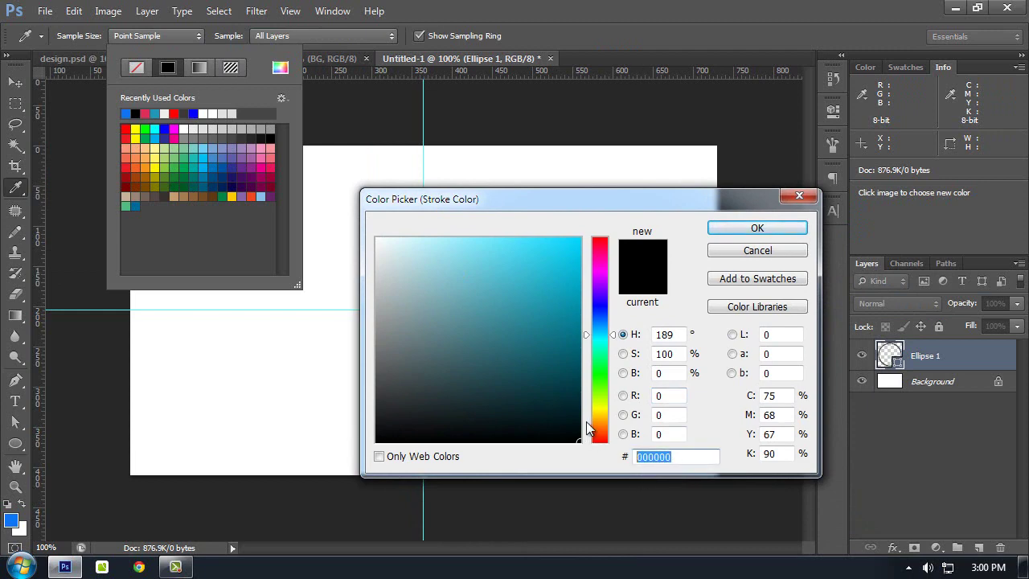
pyautogui.write('e1e1e1')
pyautogui.click(757, 229)
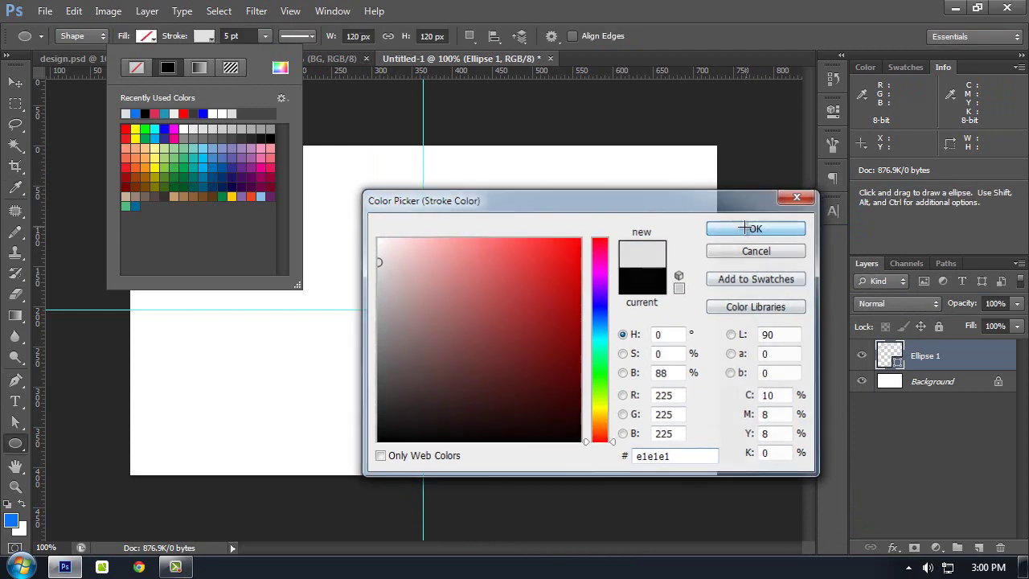
pyautogui.click(22, 85)
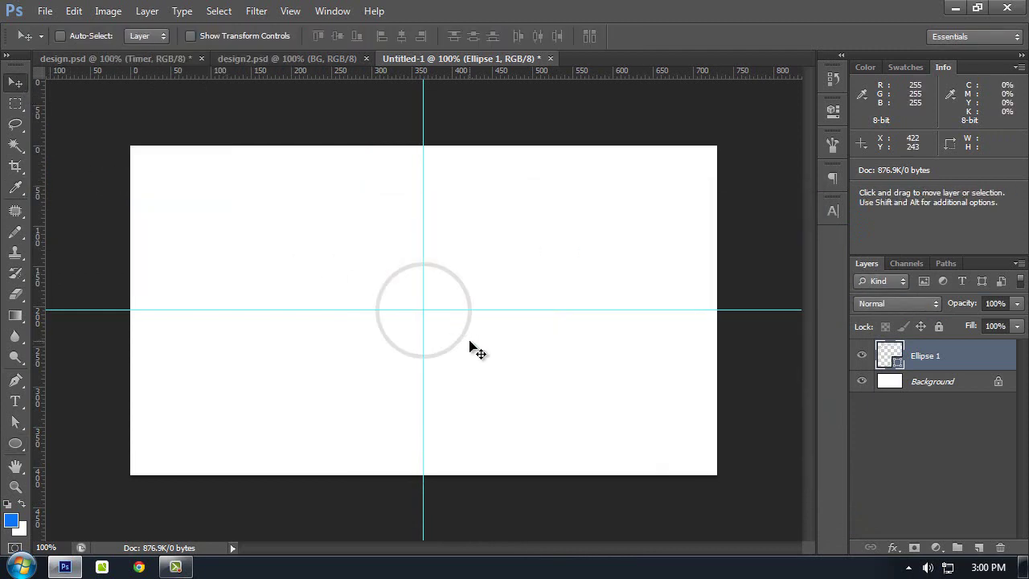
# Step: Add a horizontal guide along the upper outer edge of the grey ring
pyautogui.hotkey('ctrl', '+')
pyautogui.scroll(-2, 476, 306)
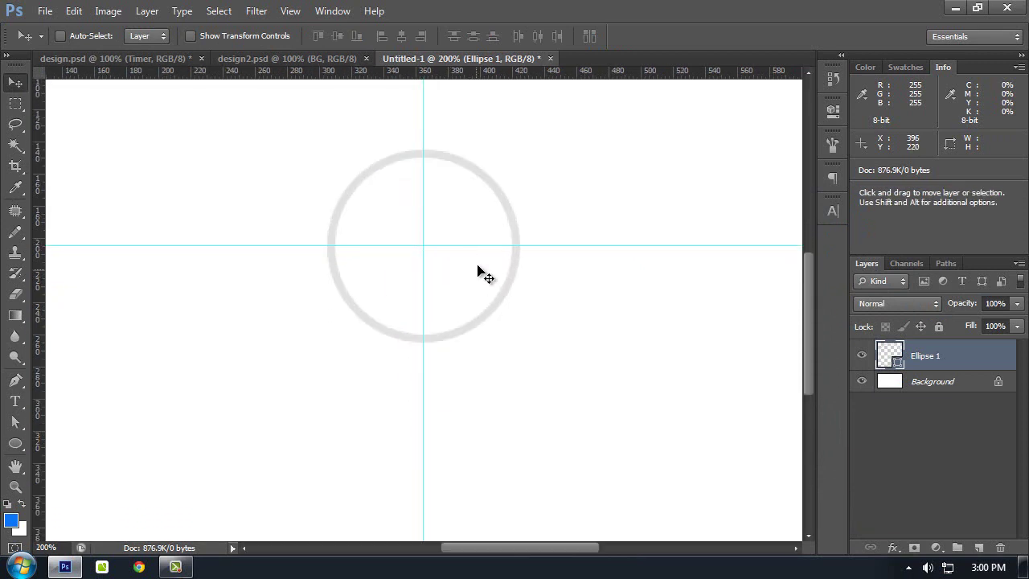
pyautogui.hotkey('ctrl', '+')
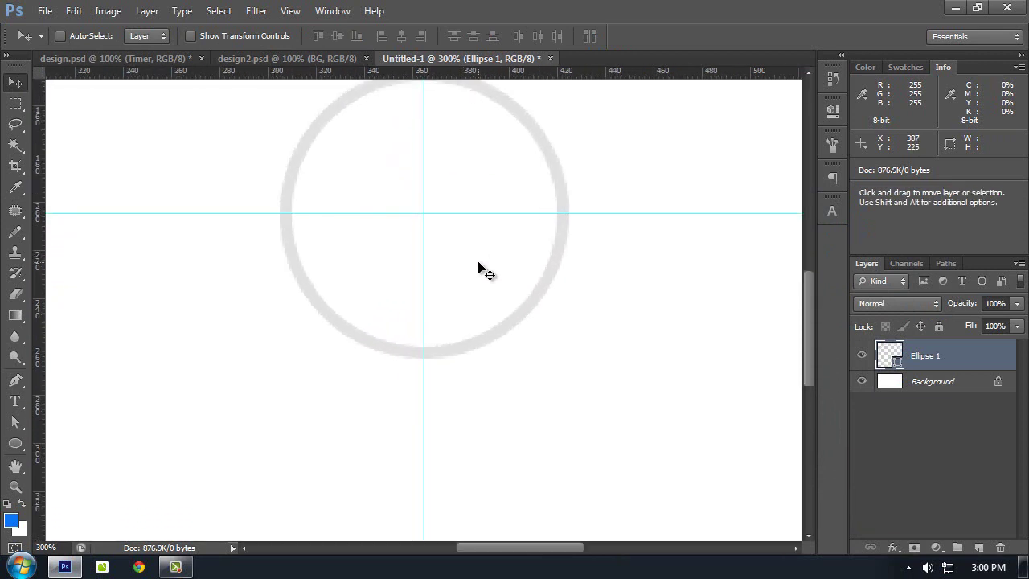
pyautogui.hotkey('ctrl', '-')
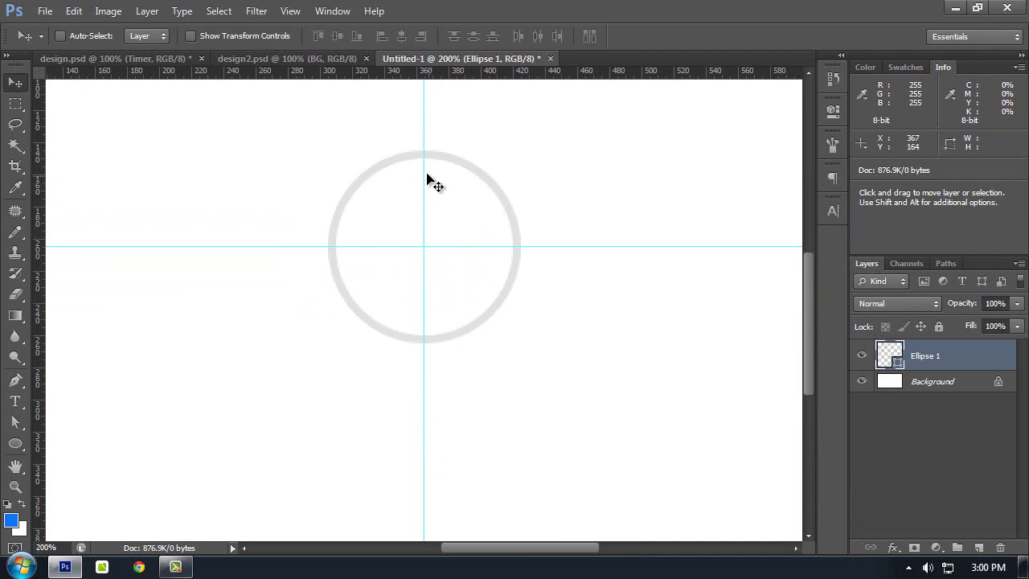
pyautogui.hotkey('ctrl', ';')
pyautogui.hotkey('ctrl', ';')
pyautogui.moveTo(439, 74); pyautogui.dragTo(452, 149)
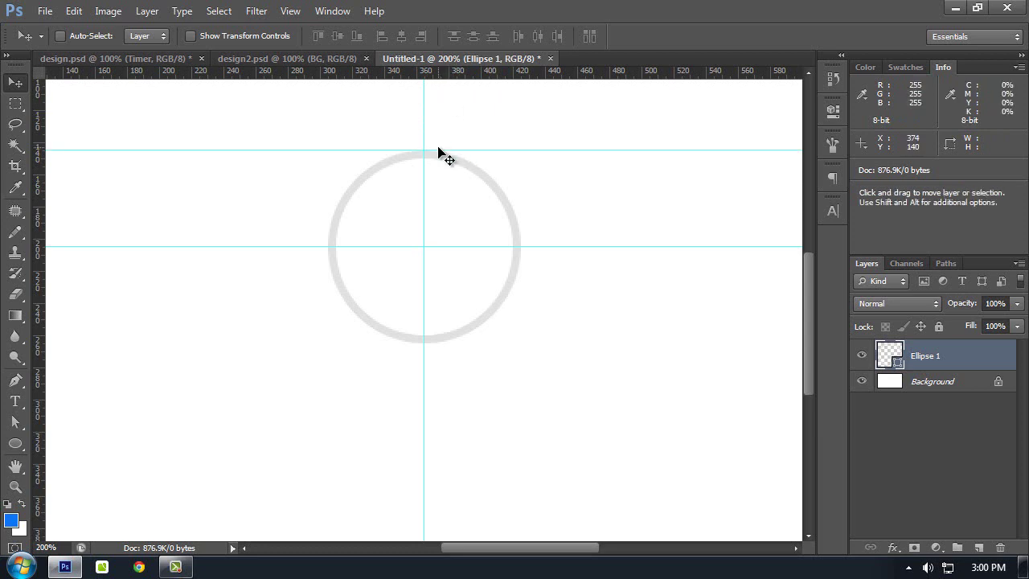
pyautogui.scroll(1, 447, 155)
pyautogui.scroll(2, 447, 150)
pyautogui.hotkey('ctrl', '+')
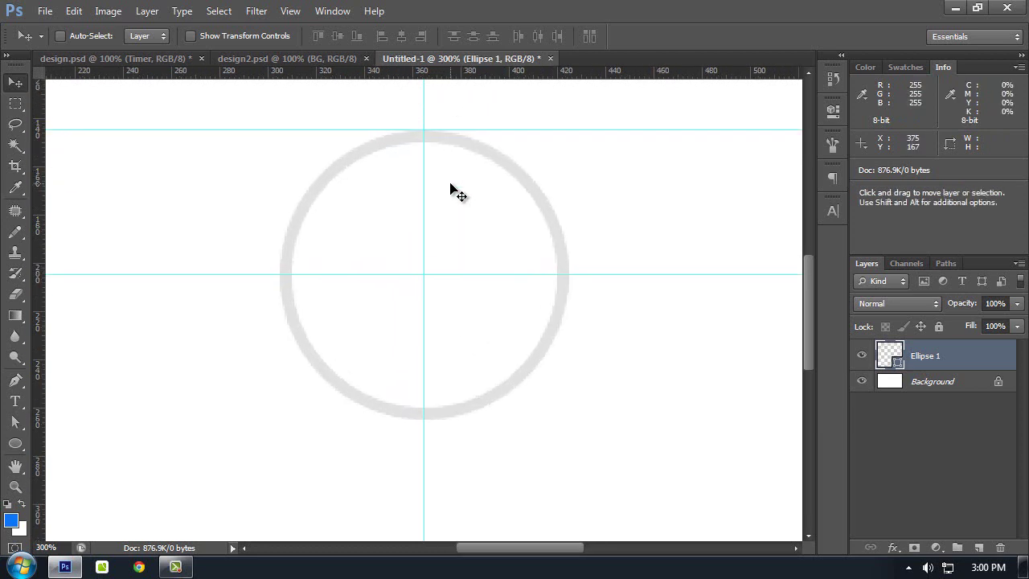
pyautogui.hotkey('ctrl', '+')
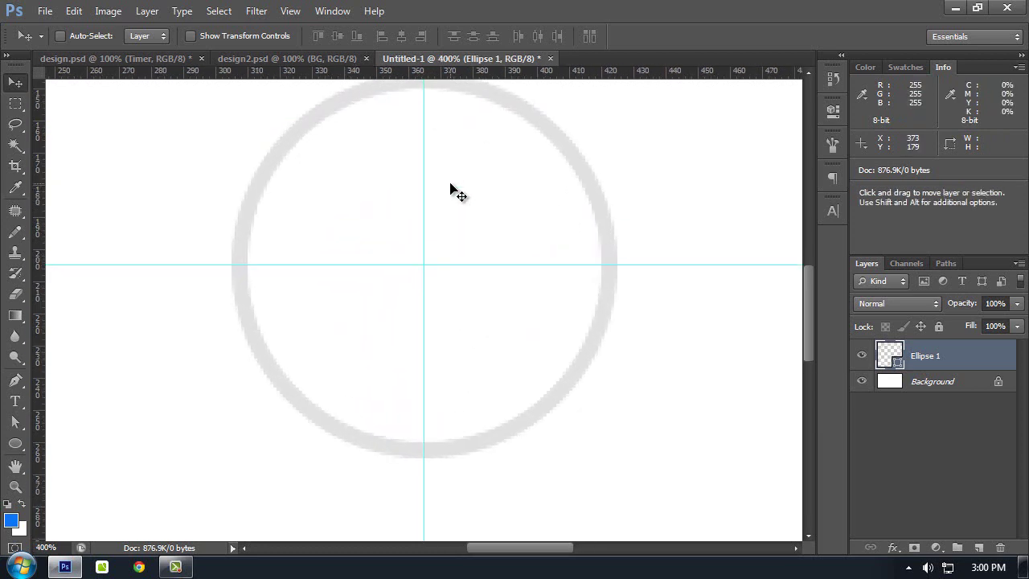
pyautogui.scroll(3, 454, 177)
pyautogui.scroll(1, 451, 184)
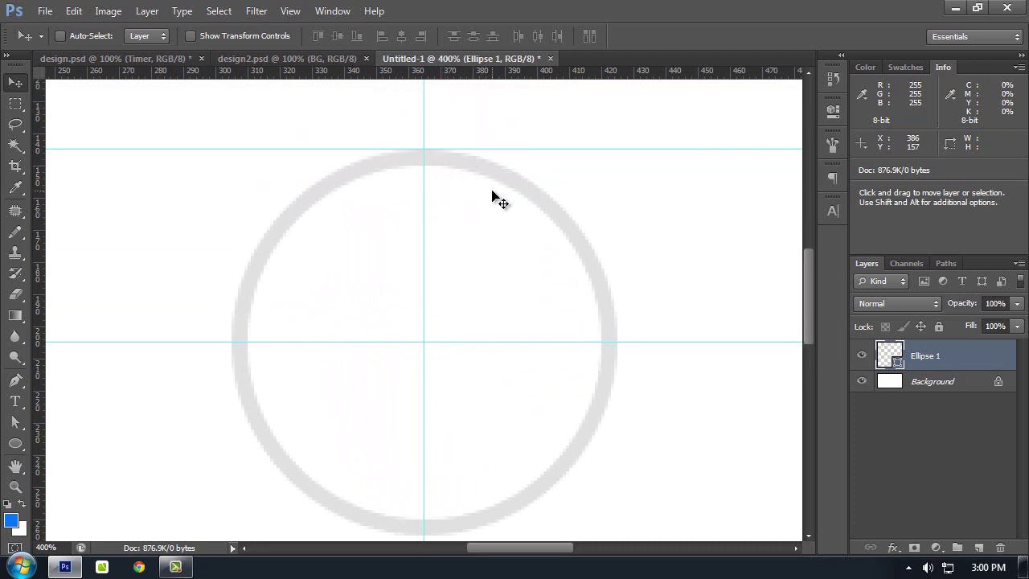
pyautogui.hotkey('ctrl', '+')
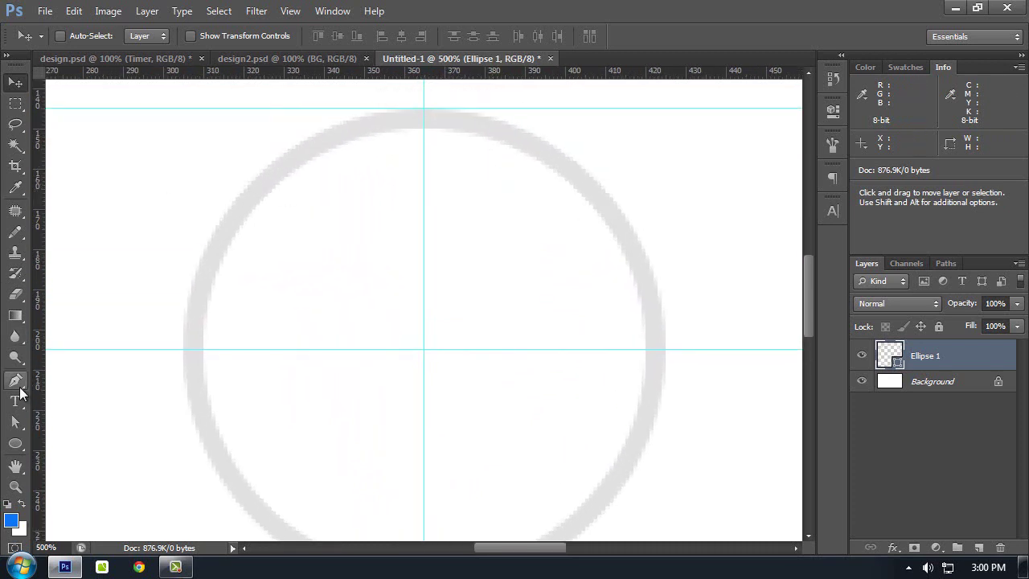
pyautogui.click(15, 443)
pyautogui.click(78, 504)
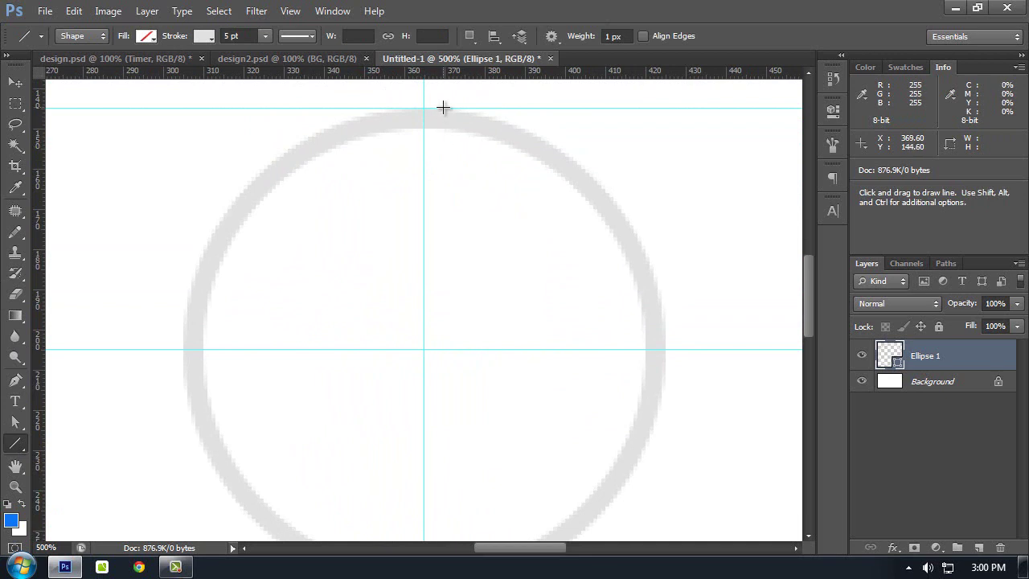
pyautogui.moveTo(443, 107)
pyautogui.mouseDown()
pyautogui.moveTo(477, 349)
pyautogui.moveTo(487, 353)
pyautogui.mouseUp()
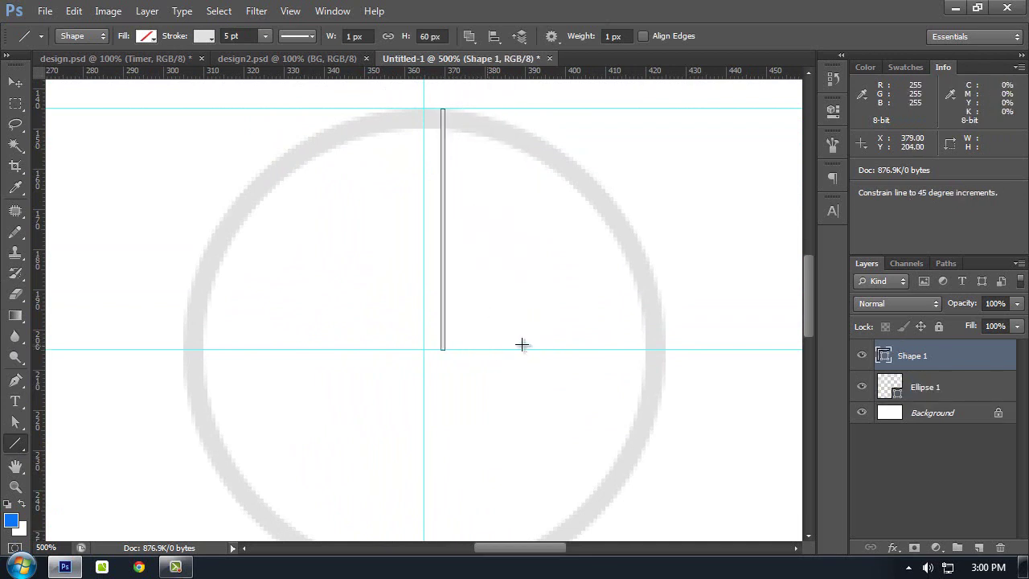
pyautogui.hotkey('ctrl', 'h')
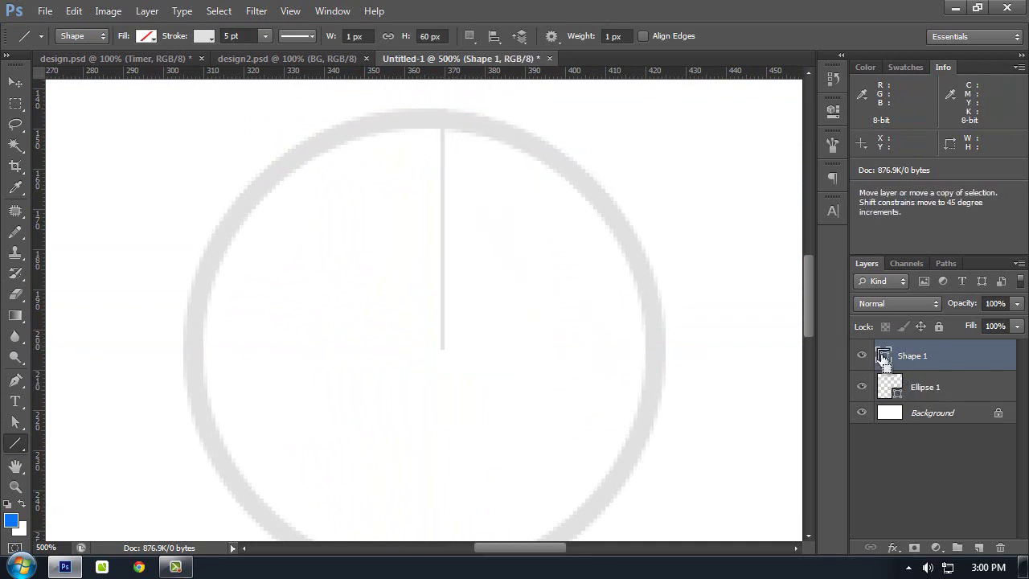
pyautogui.hotkey('ctrl', 'z')
# Step: Choose the Line tool and set the shape stroke to none
pyautogui.click(15, 444)
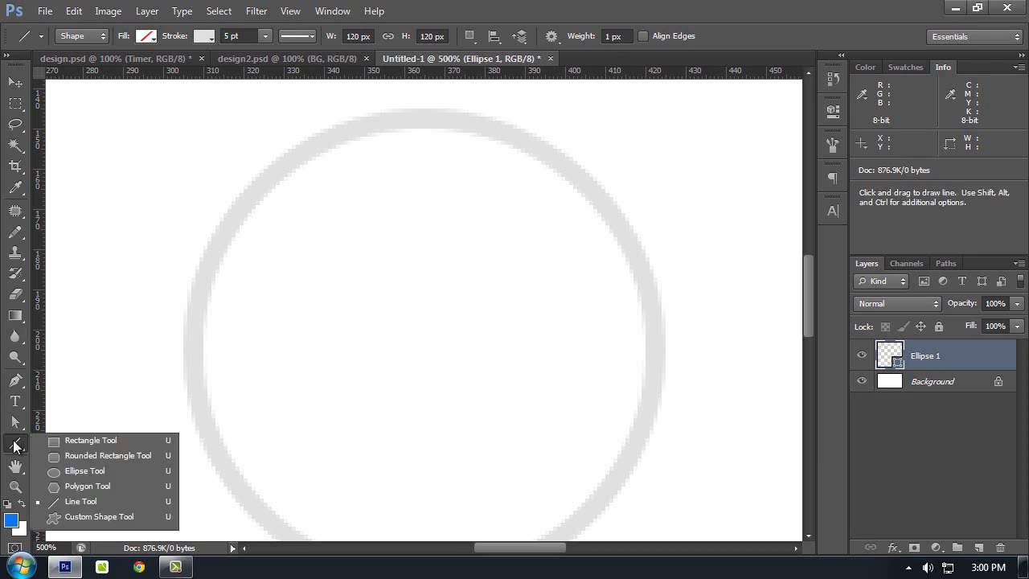
pyautogui.click(80, 501)
pyautogui.click(204, 35)
pyautogui.click(139, 75)
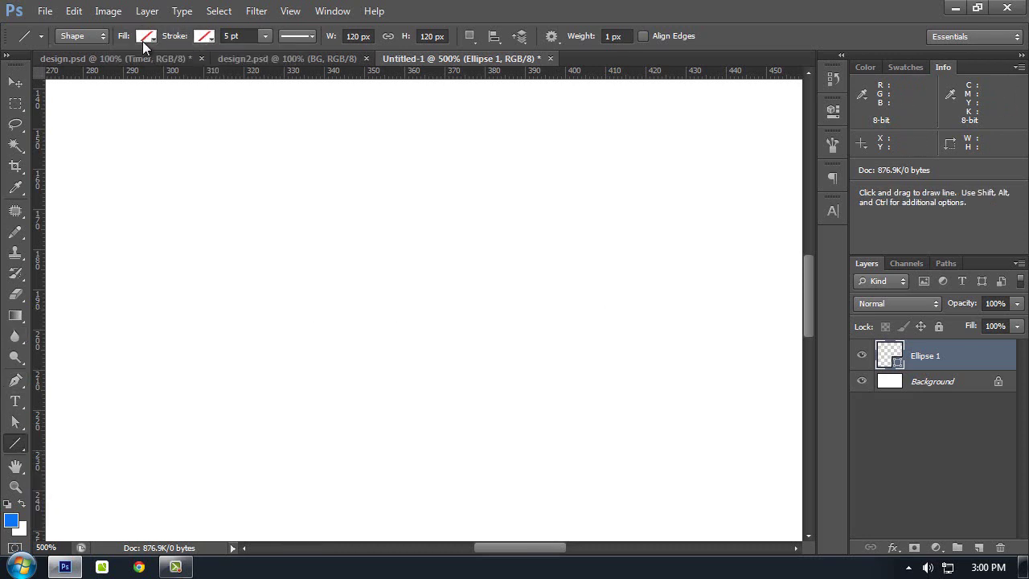
pyautogui.click(143, 38)
pyautogui.click(110, 67)
pyautogui.press('Escape')
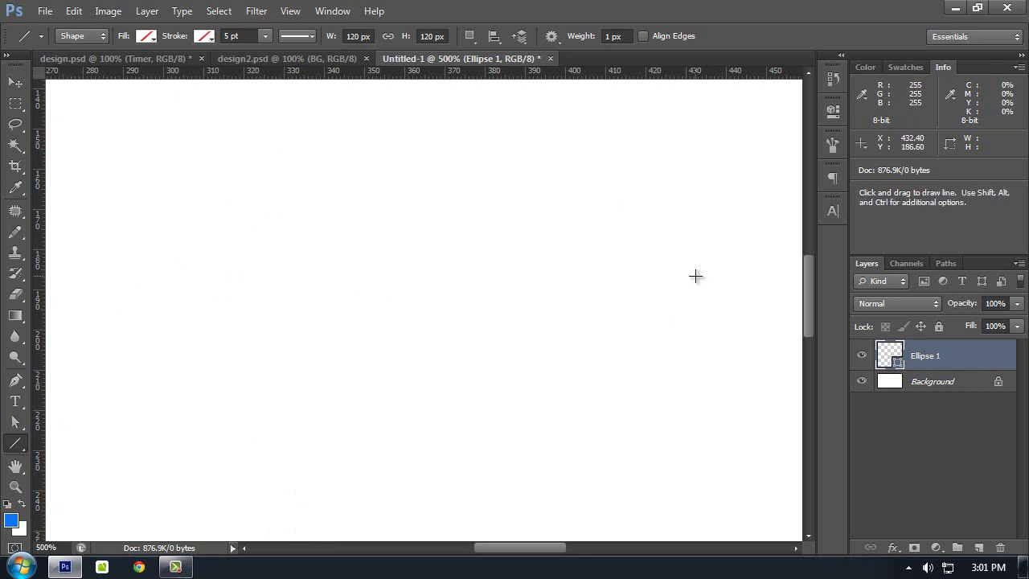
# Step: Show the guides and, on a new layer, draw a vertical line 1 px wide and 60 px tall between the two horizontal guides
pyautogui.hotkey('ctrl', ';')
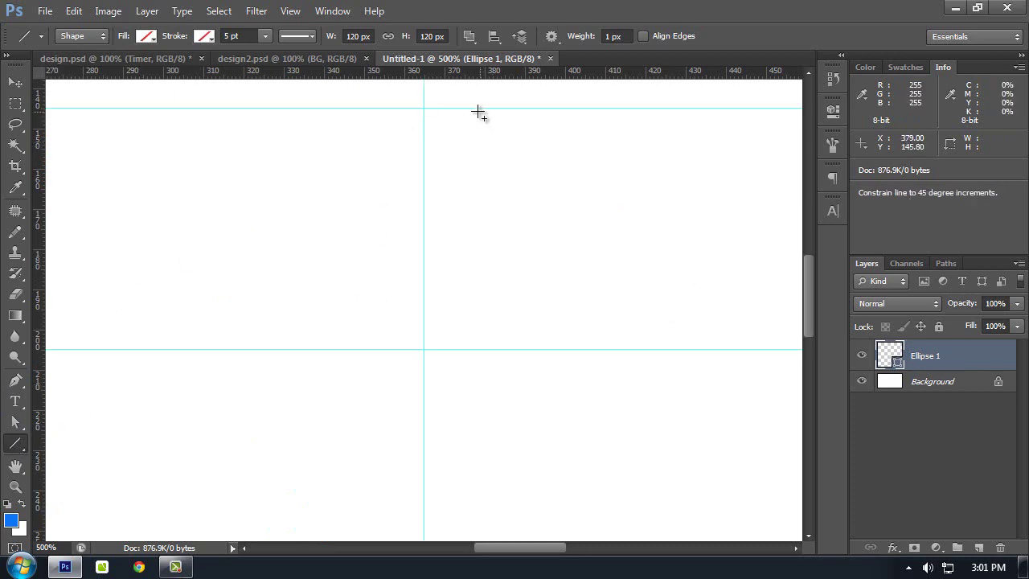
pyautogui.moveTo(477, 111); pyautogui.dragTo(501, 345)
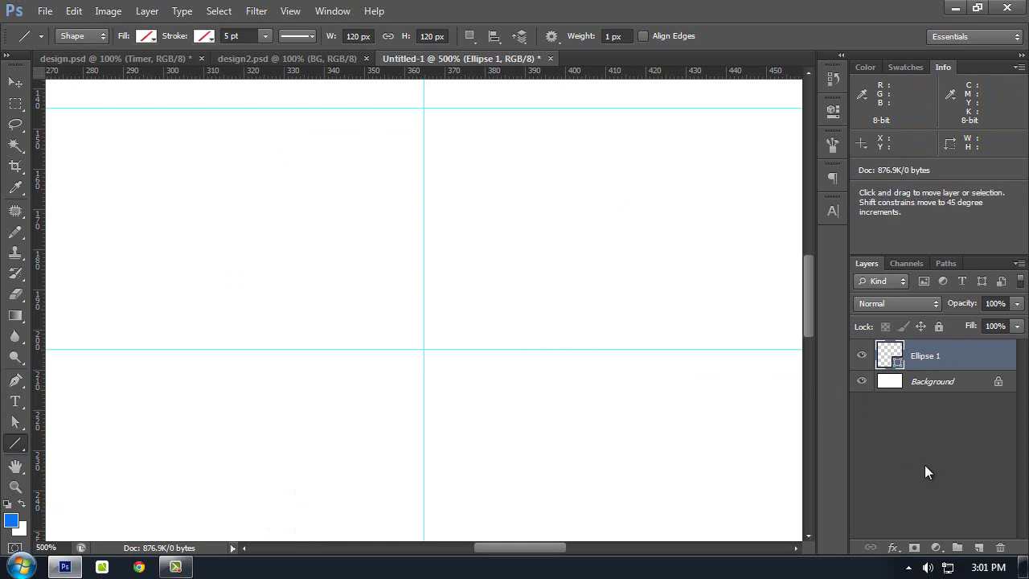
pyautogui.click(978, 547)
pyautogui.moveTo(446, 109); pyautogui.dragTo(475, 344)
# Step: Fill the line with solid black and move it against the vertical guide
pyautogui.click(145, 35)
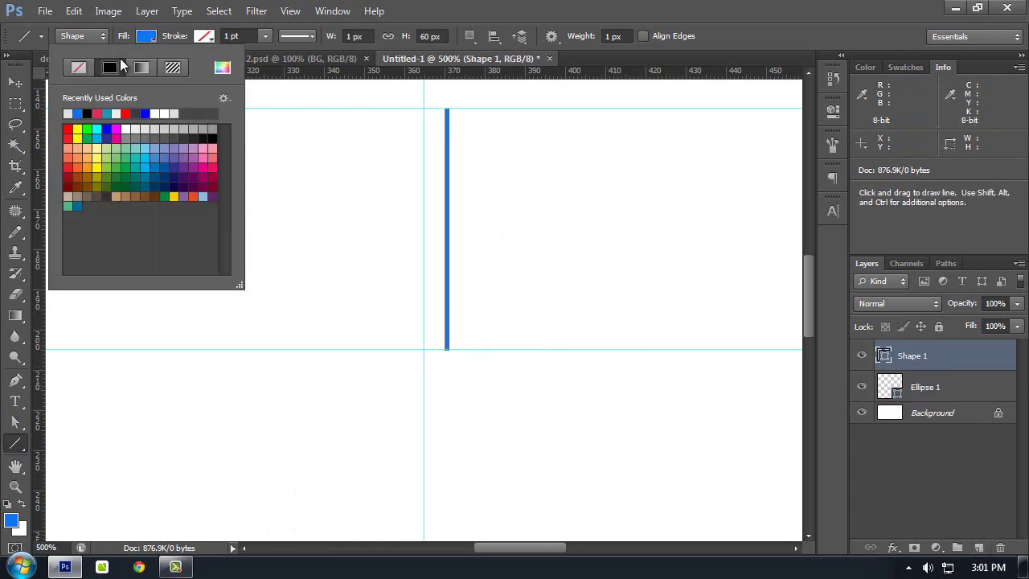
pyautogui.click(110, 69)
pyautogui.click(78, 113)
pyautogui.click(78, 114)
pyautogui.click(15, 83)
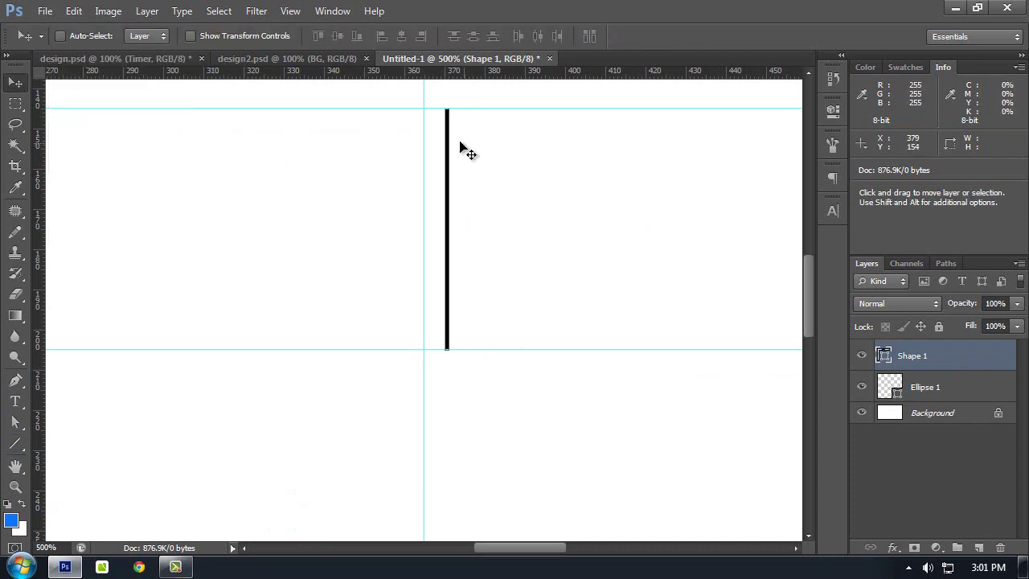
pyautogui.moveTo(461, 144)
pyautogui.mouseDown()
pyautogui.moveTo(446, 117)
pyautogui.moveTo(441, 143)
pyautogui.mouseUp()
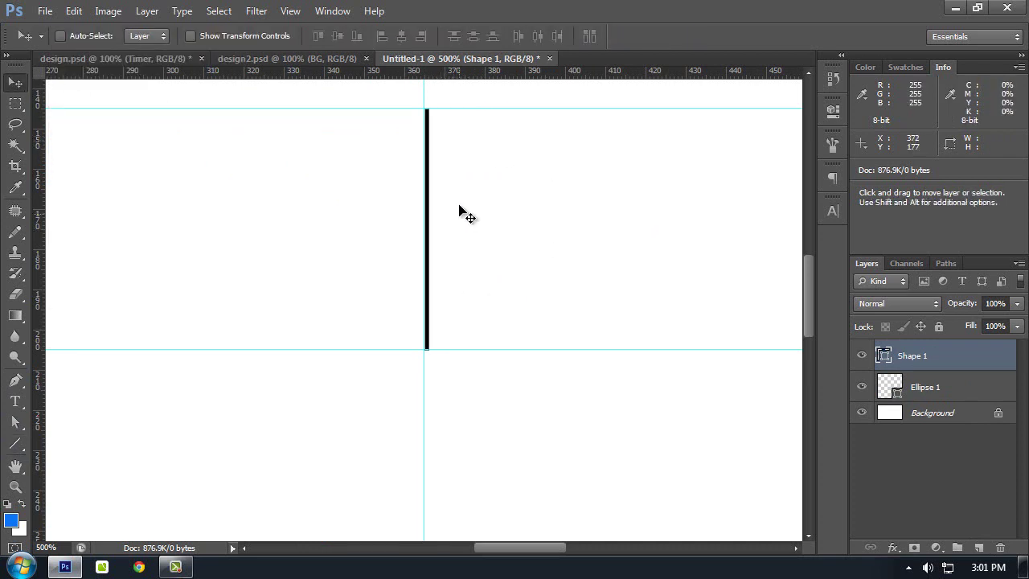
# Step: Start a Free Transform on a duplicate of the line and move its reference point to the lower end at X 365.5, Y 205 px
pyautogui.scroll(2, 462, 209)
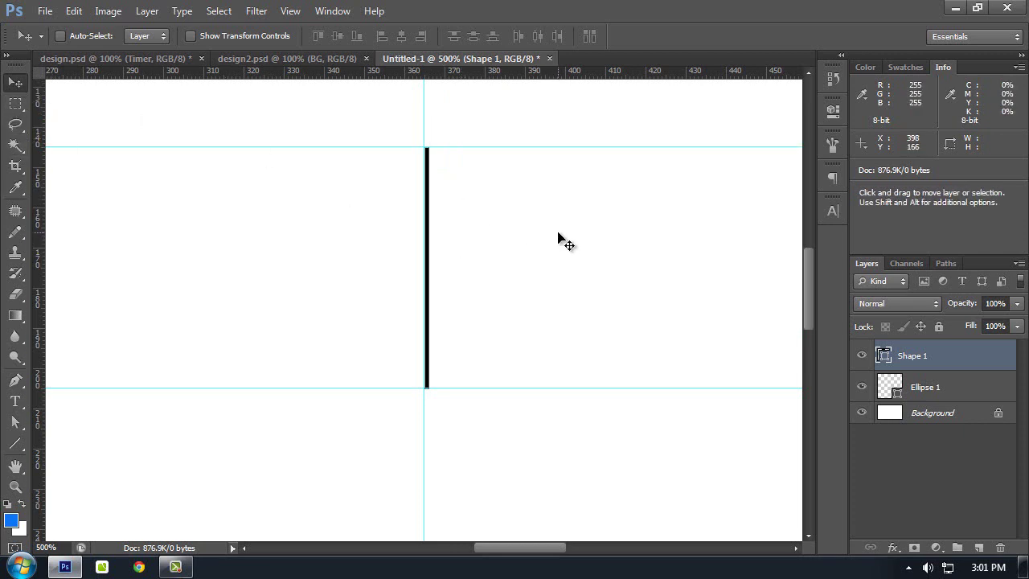
pyautogui.press('alt')
pyautogui.hotkey('ctrl', 't')
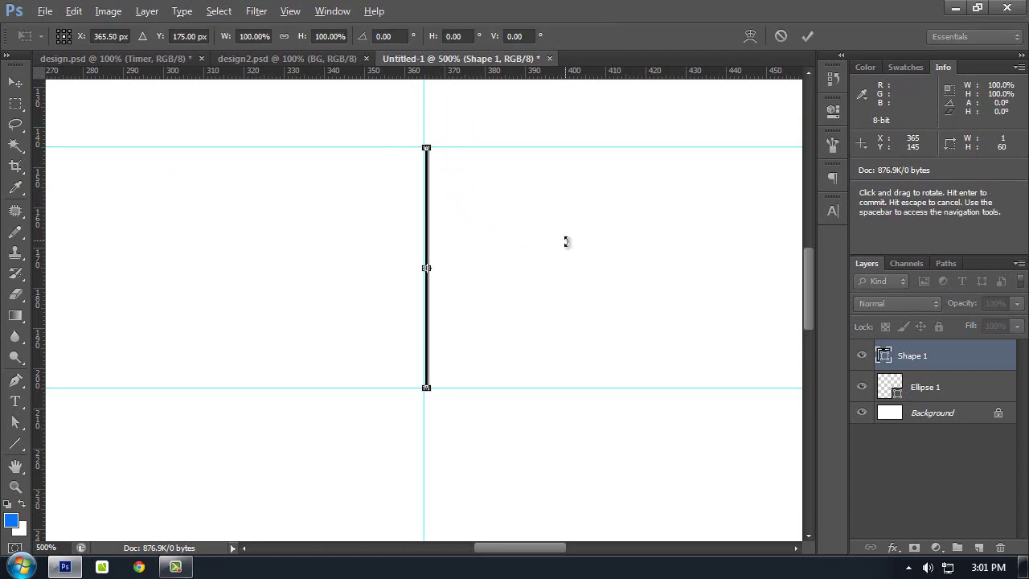
pyautogui.hotkey('ctrl', '+')
pyautogui.hotkey('ctrl', '+')
pyautogui.hotkey('ctrl', '+')
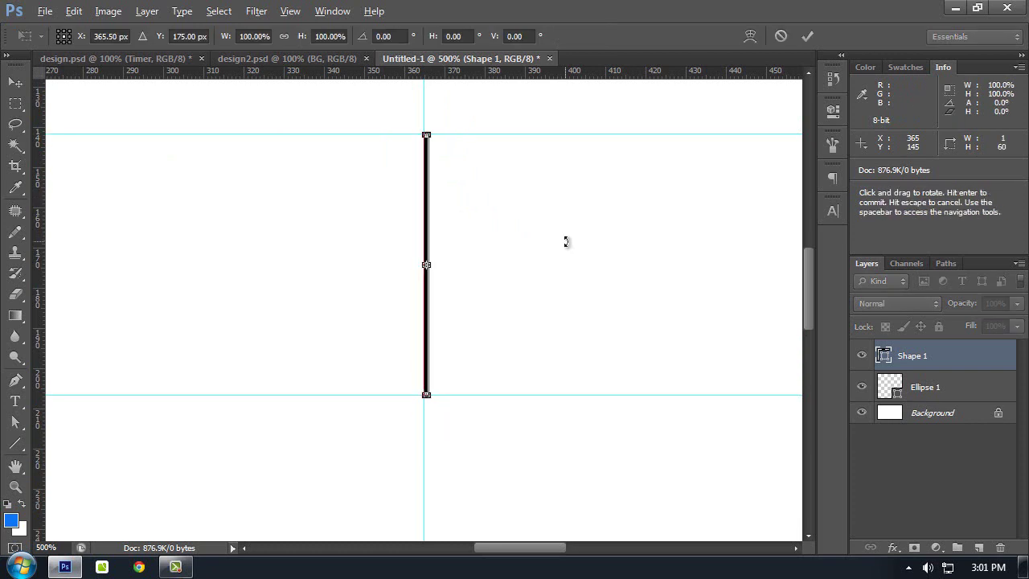
pyautogui.hotkey('ctrl', '+')
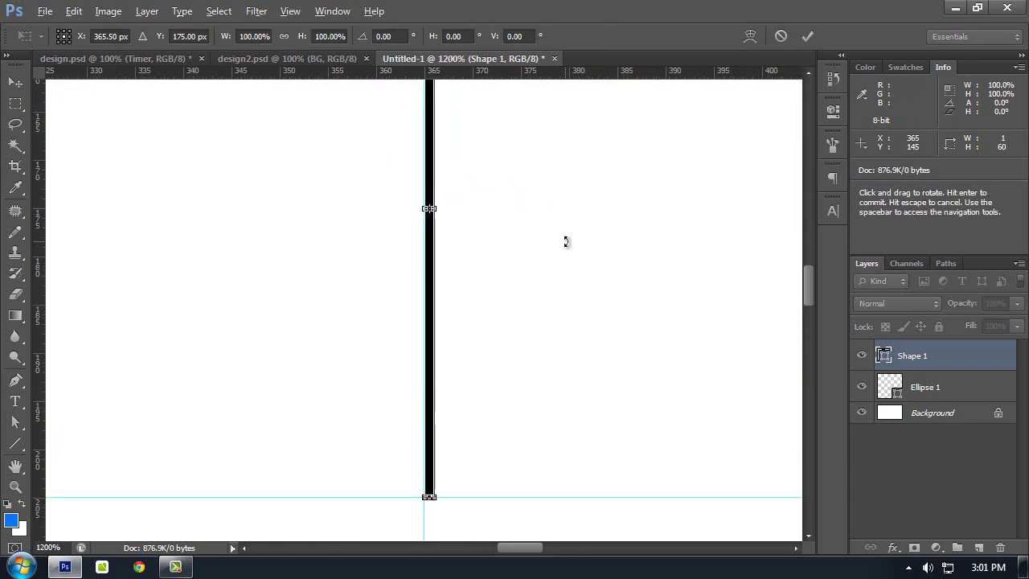
pyautogui.scroll(2, 574, 245)
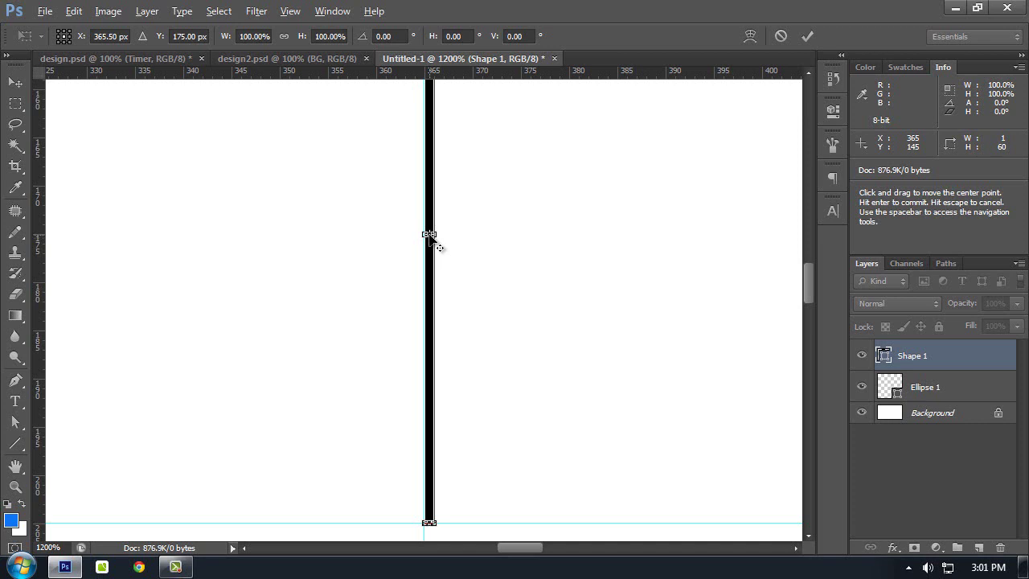
pyautogui.moveTo(430, 235); pyautogui.dragTo(428, 521)
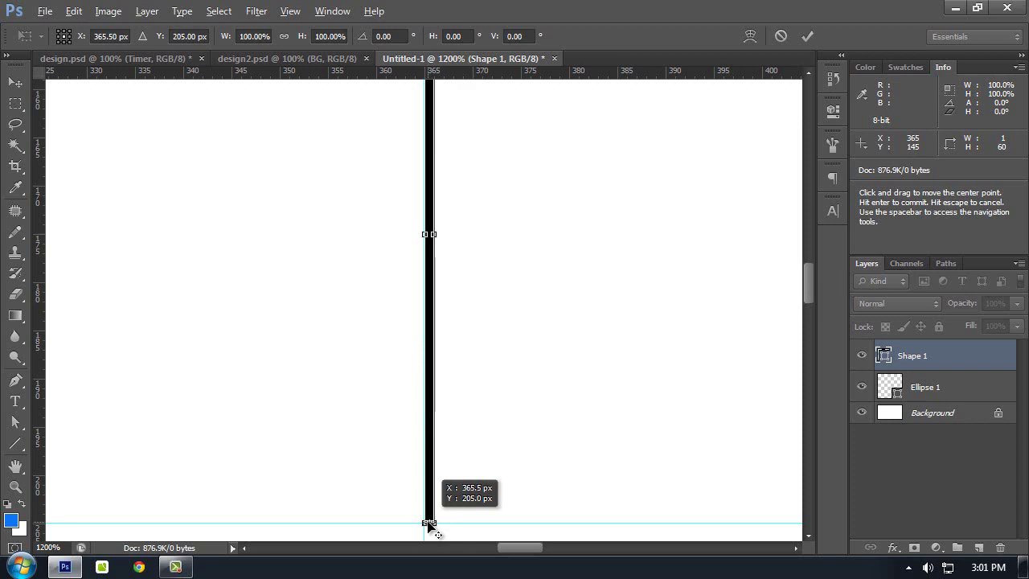
pyautogui.moveTo(429, 526); pyautogui.dragTo(429, 524)
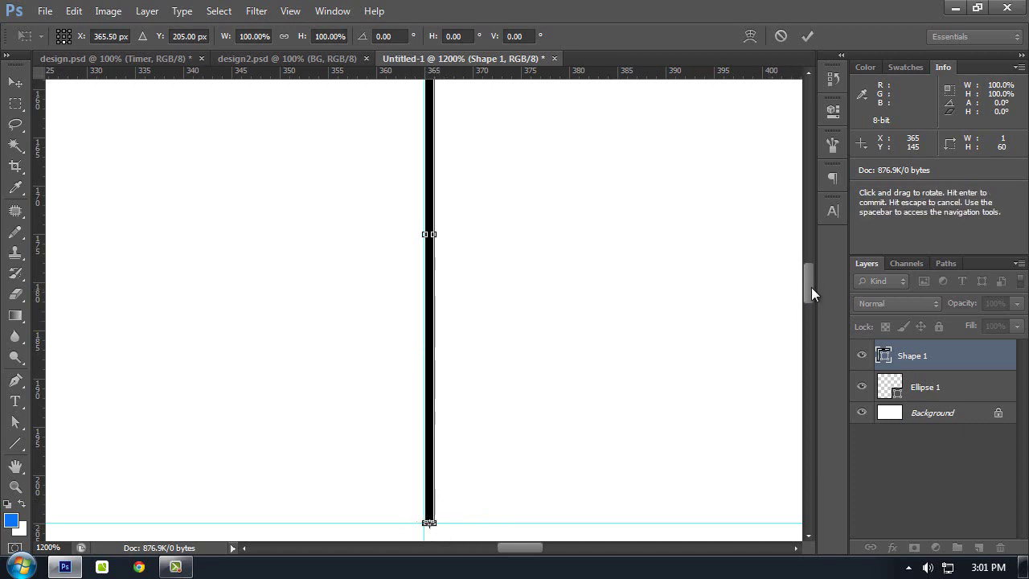
# Step: Rotate the duplicate line by 10° about the relocated reference point and apply the transform
pyautogui.moveTo(809, 291); pyautogui.dragTo(806, 268)
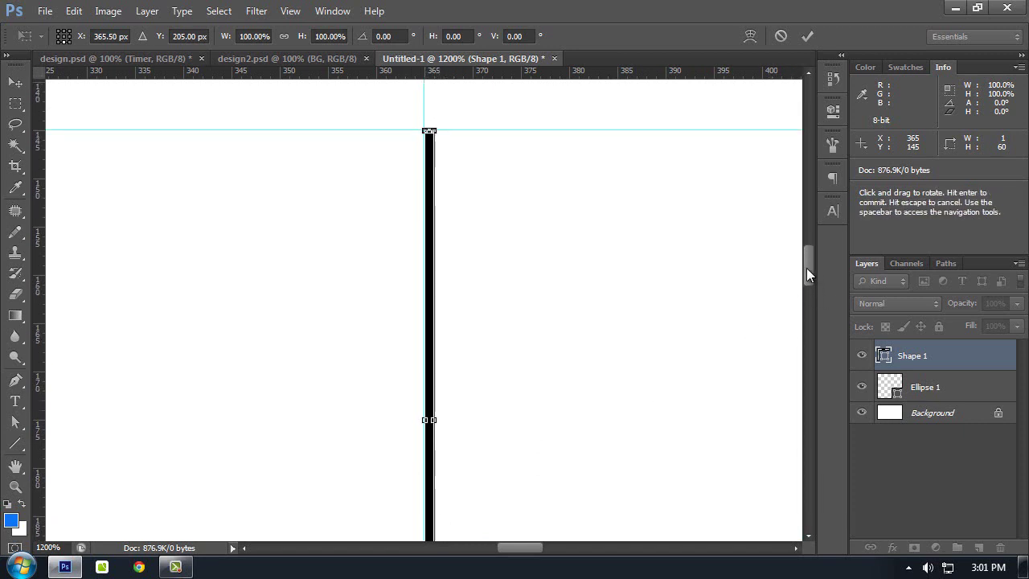
pyautogui.click(381, 36)
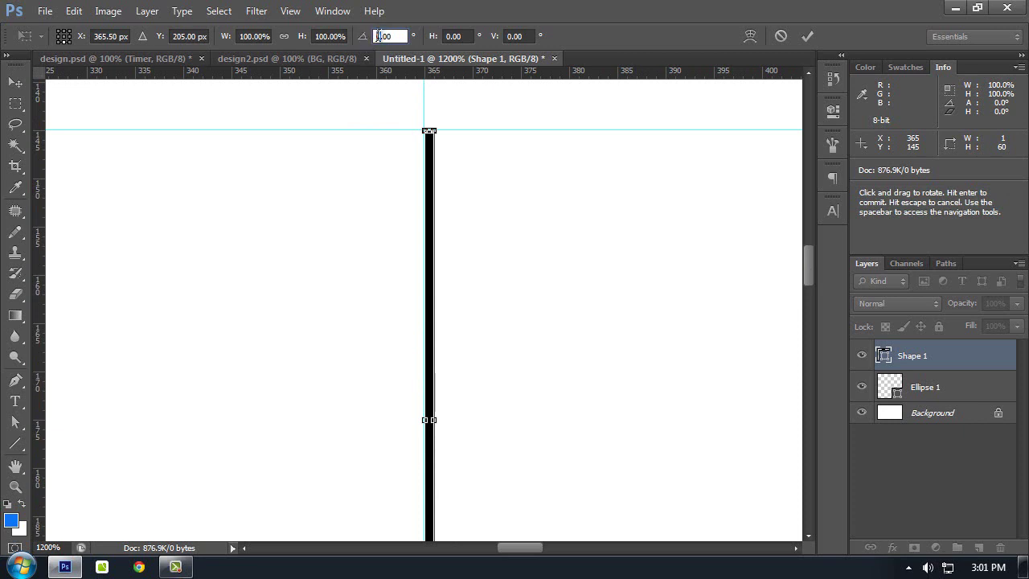
pyautogui.write('1')
pyautogui.press('Return')
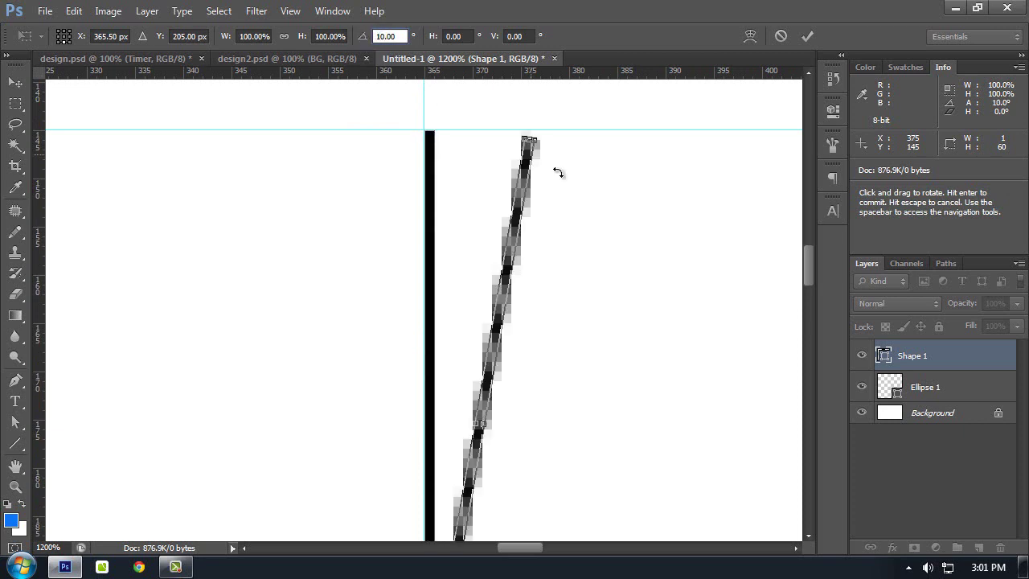
pyautogui.moveTo(809, 275)
pyautogui.mouseDown()
pyautogui.moveTo(815, 301)
pyautogui.moveTo(812, 270)
pyautogui.mouseUp()
pyautogui.click(457, 211)
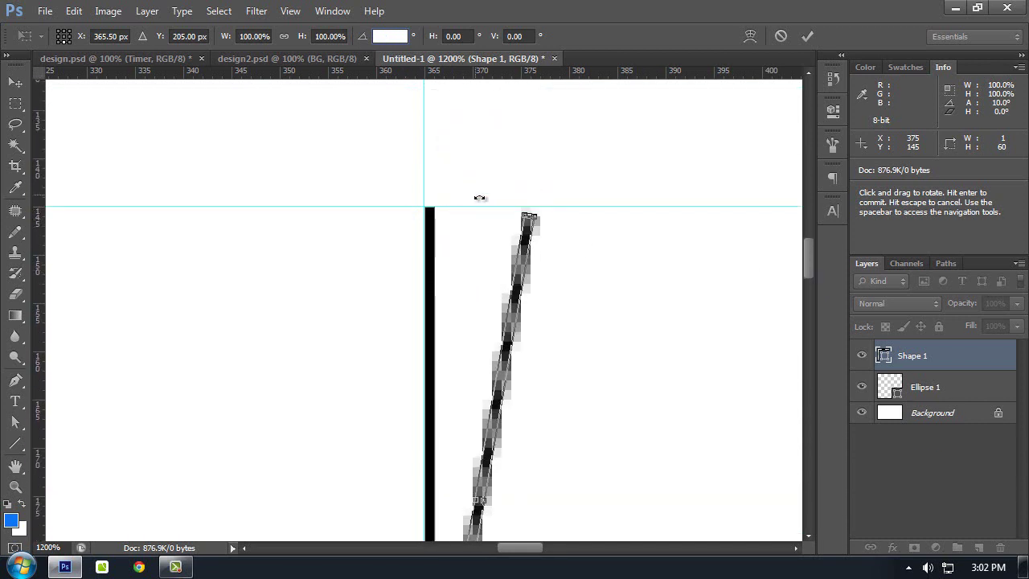
pyautogui.write('10')
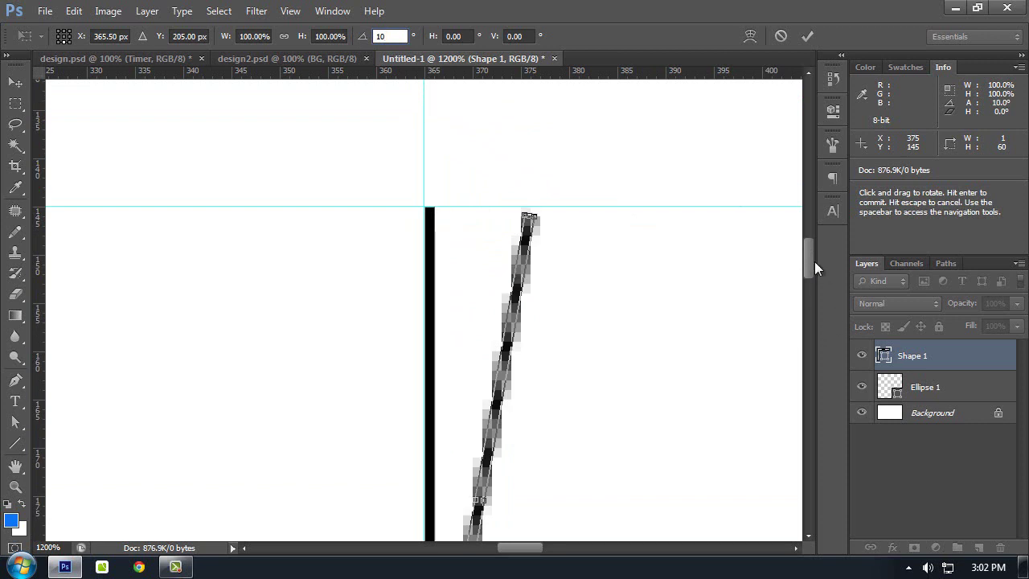
pyautogui.moveTo(814, 261); pyautogui.dragTo(812, 311)
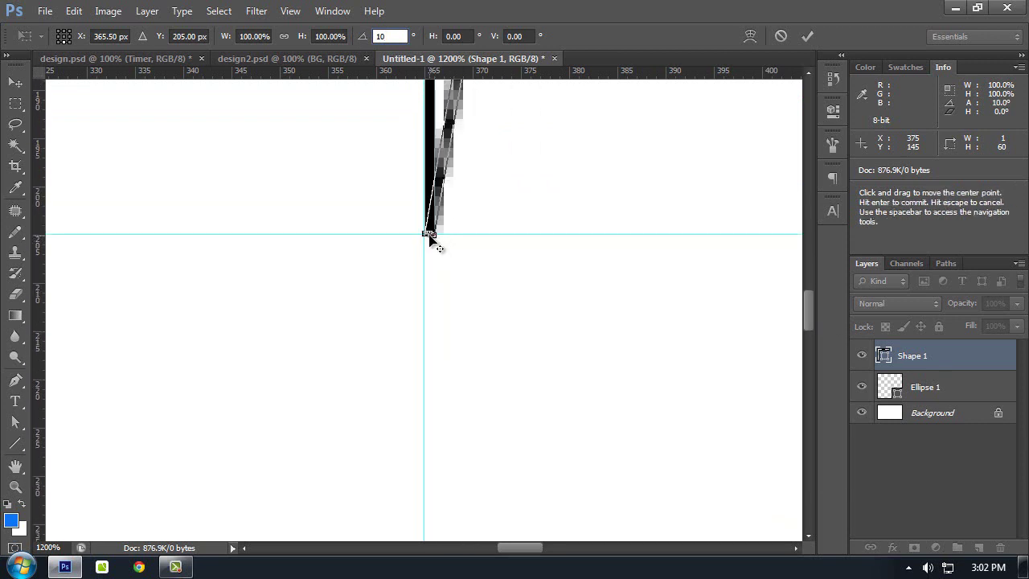
pyautogui.moveTo(812, 305); pyautogui.dragTo(812, 254)
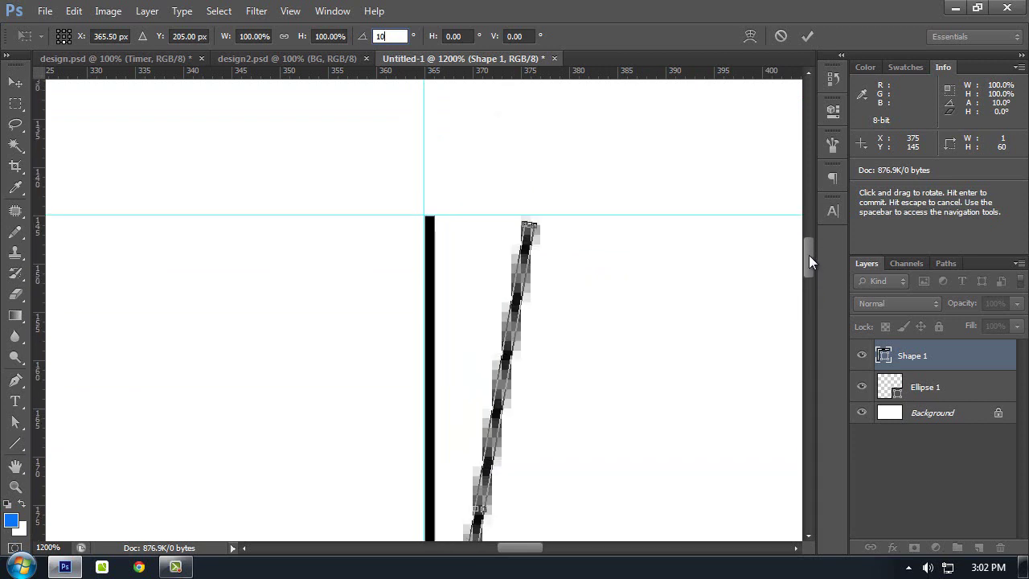
pyautogui.press('Return')
pyautogui.press('Return')
# Step: Repeat the 10° duplicate-and-rotate transform until the radial lines fill the full circle around the centre
pyautogui.scroll(-1, 675, 261)
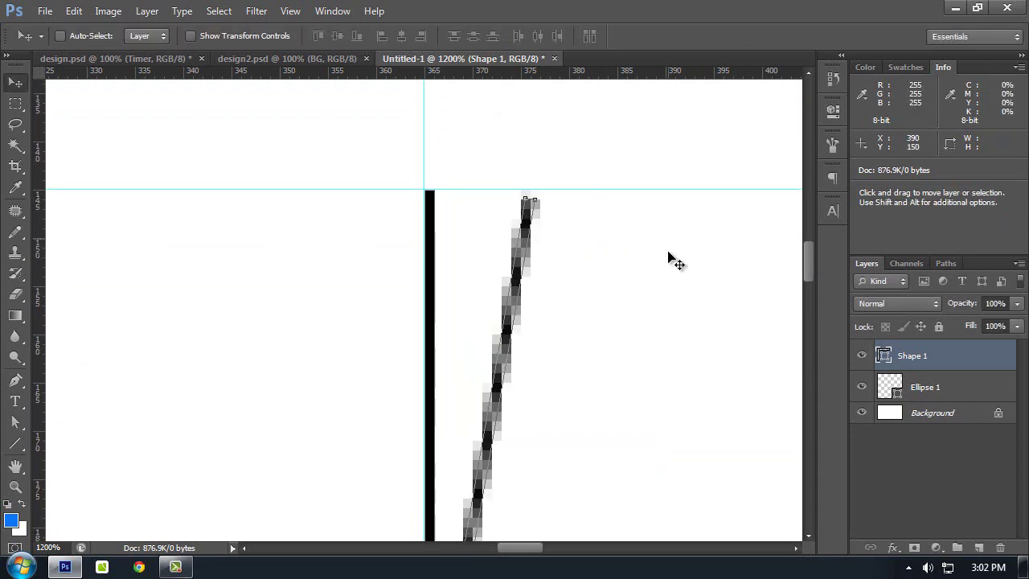
pyautogui.scroll(-3, 675, 261)
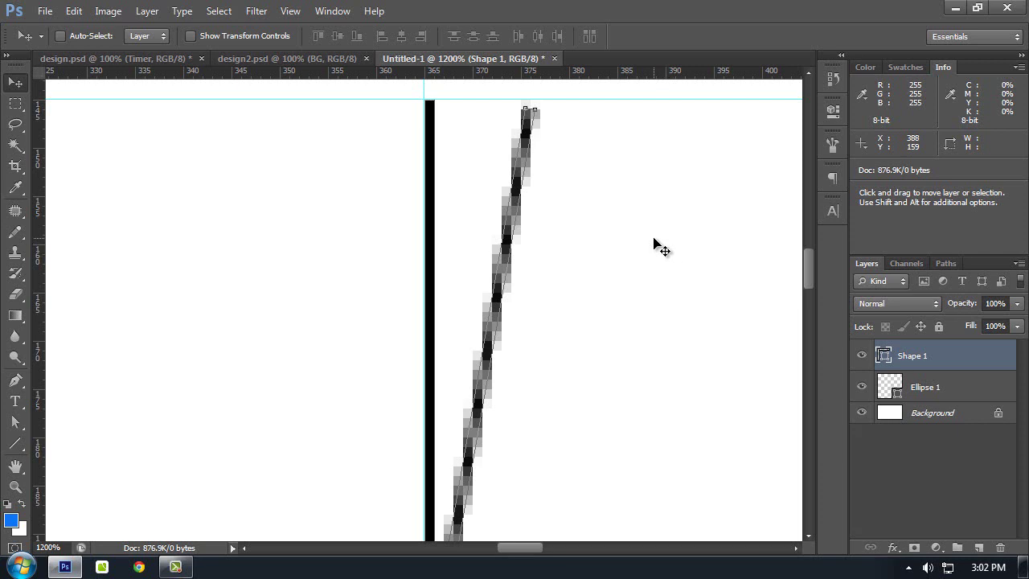
pyautogui.hotkey('shift', 'alt')
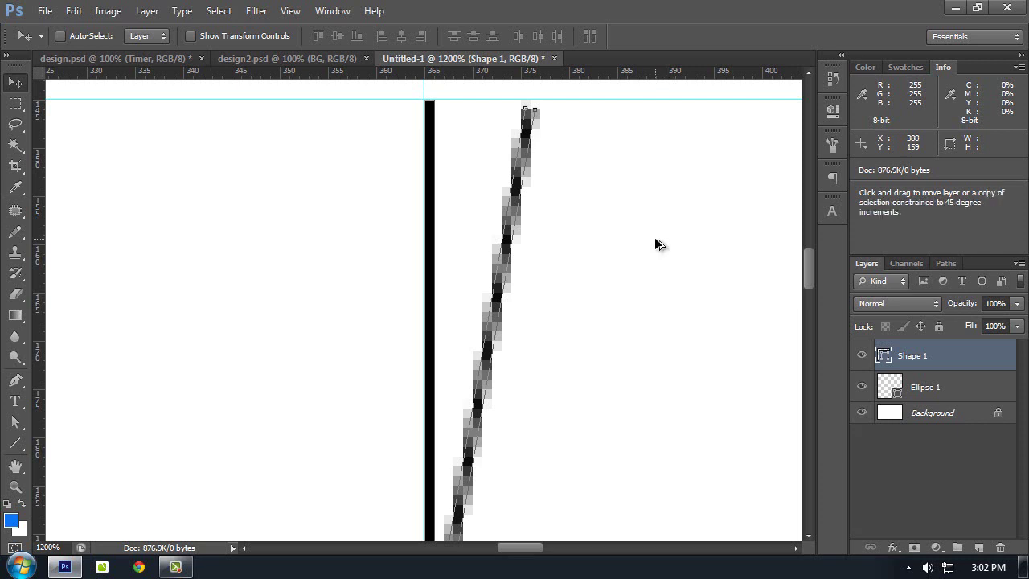
pyautogui.hotkey('ctrl', 'shift', 'alt', 't')
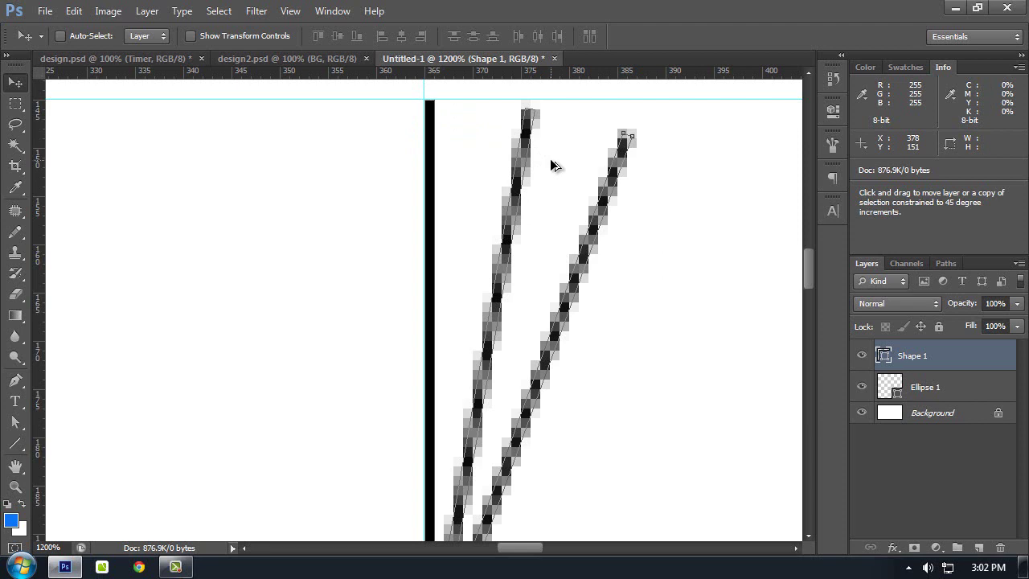
pyautogui.hotkey('ctrl', 'alt', 'shift', 't')
pyautogui.hotkey('ctrl', 'alt', 'shift', 't')
pyautogui.hotkey('ctrl', 'alt', 'shift', 't')
pyautogui.hotkey('ctrl', 'alt', 'shift', 't')
pyautogui.hotkey('ctrl', 'alt', 'shift', 't')
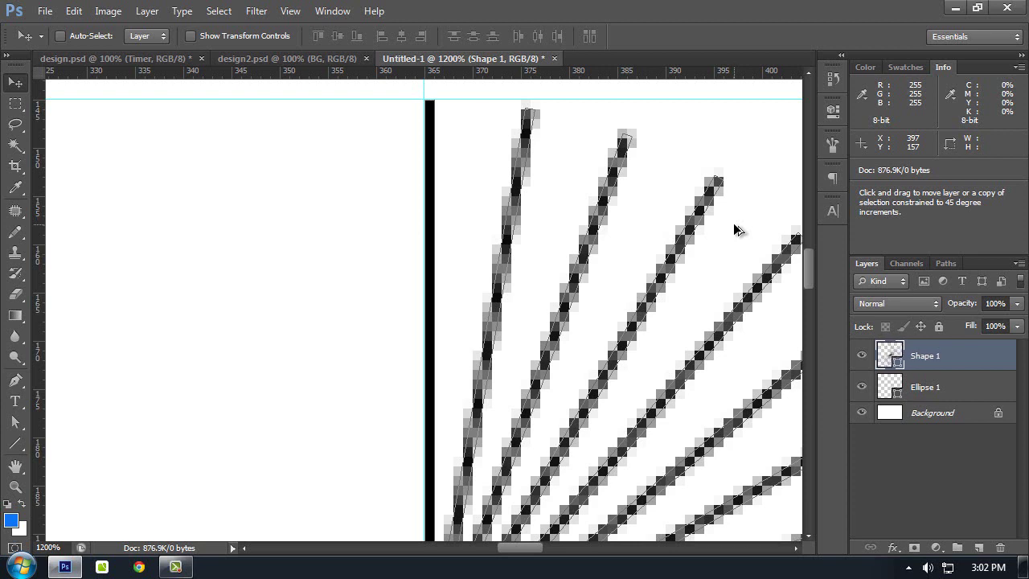
pyautogui.hotkey('ctrl', 'alt', 'shift', 't')
pyautogui.hotkey('ctrl', 'alt', 'shift', 't')
pyautogui.hotkey('ctrl', 'alt', 'shift', 't')
pyautogui.hotkey('ctrl', 'alt', 'shift', 't')
pyautogui.hotkey('ctrl', 'alt', 'shift', 't')
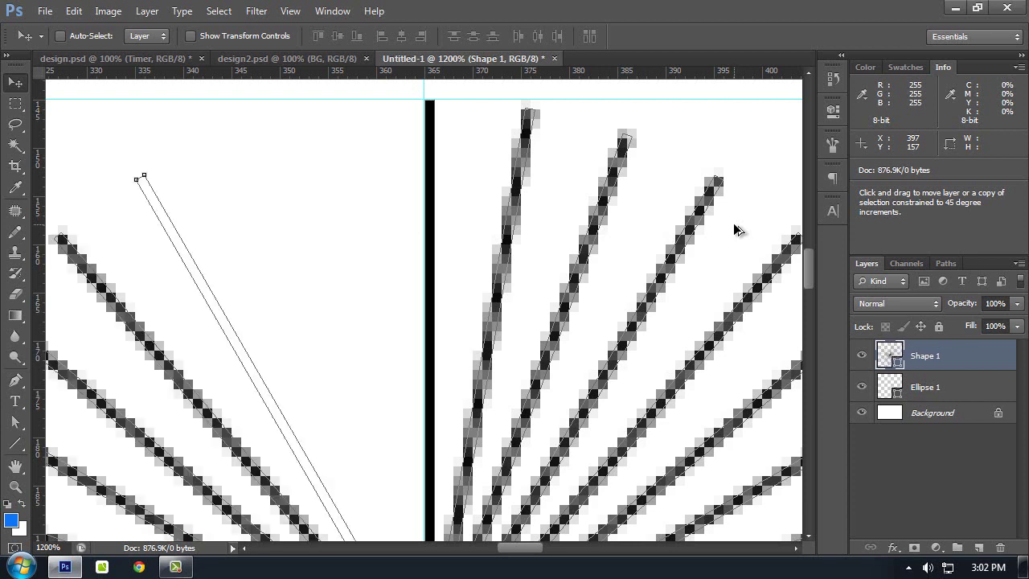
pyautogui.hotkey('ctrl', 'alt', 'shift', 't')
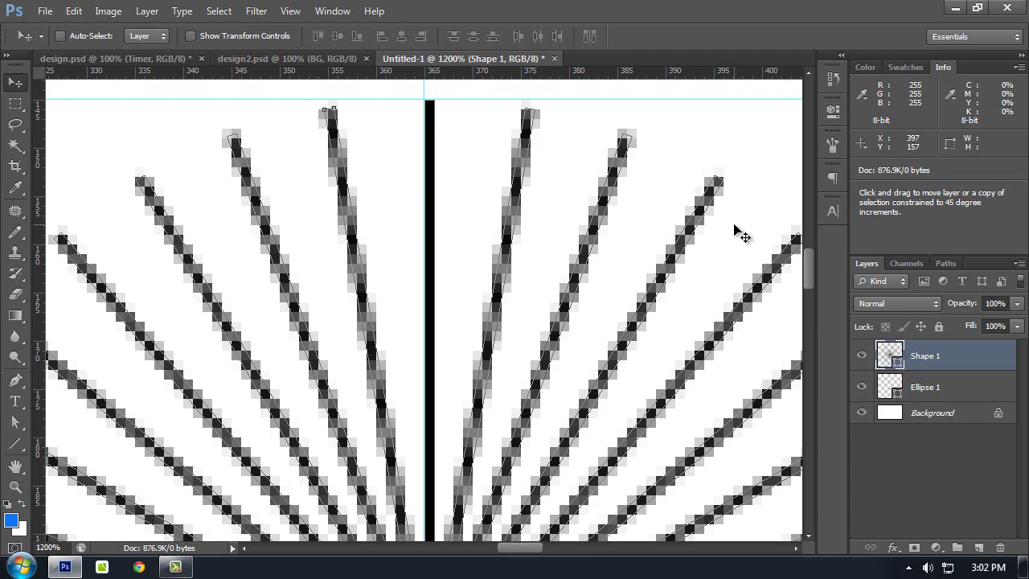
# Step: Hide the guides and path outlines around the full circle of radial lines
pyautogui.scroll(-4, 631, 243)
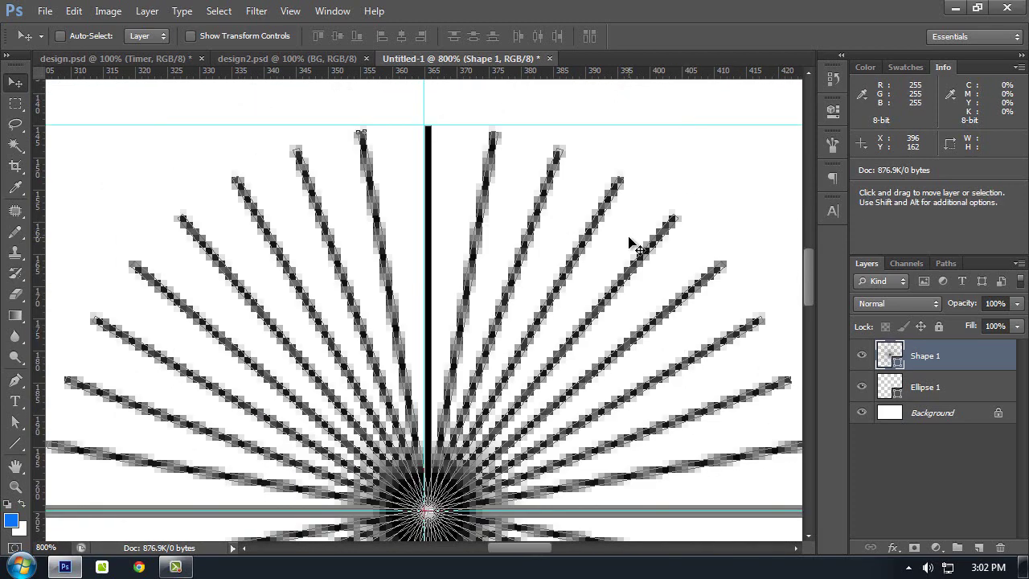
pyautogui.scroll(-5, 631, 243)
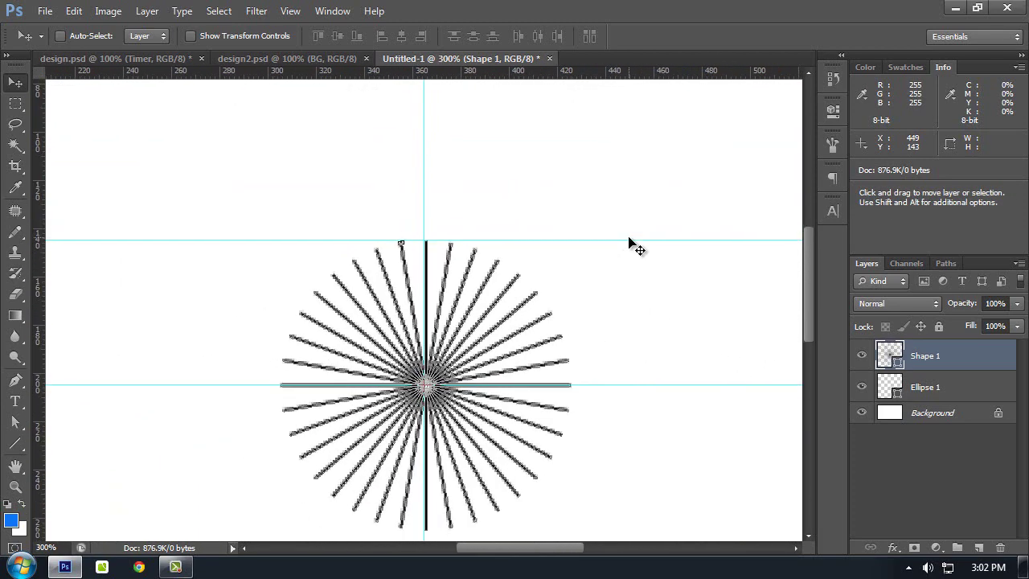
pyautogui.scroll(-1, 631, 244)
pyautogui.hotkey('ctrl', 'h')
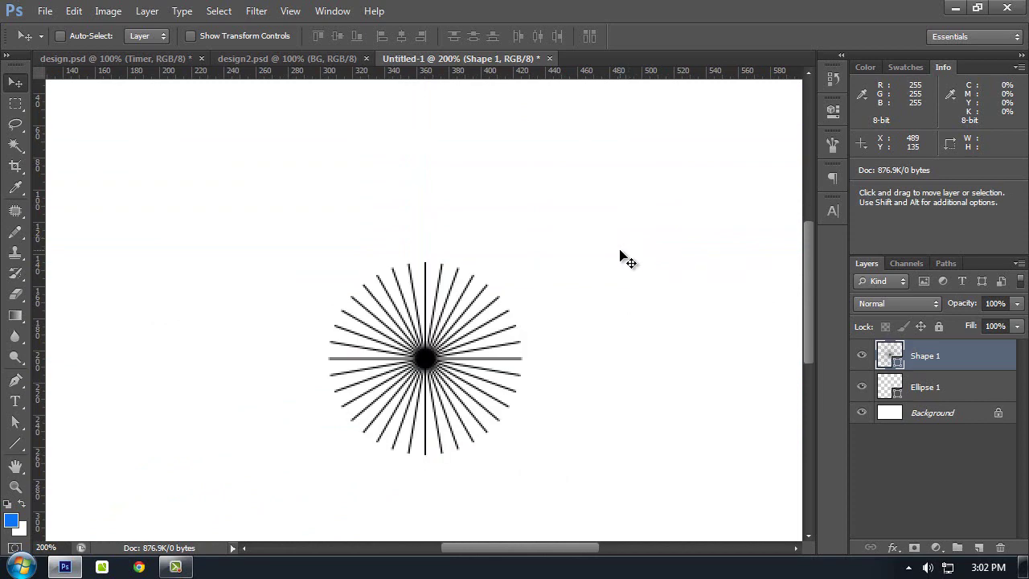
pyautogui.scroll(-1, 620, 256)
pyautogui.scroll(-1, 628, 246)
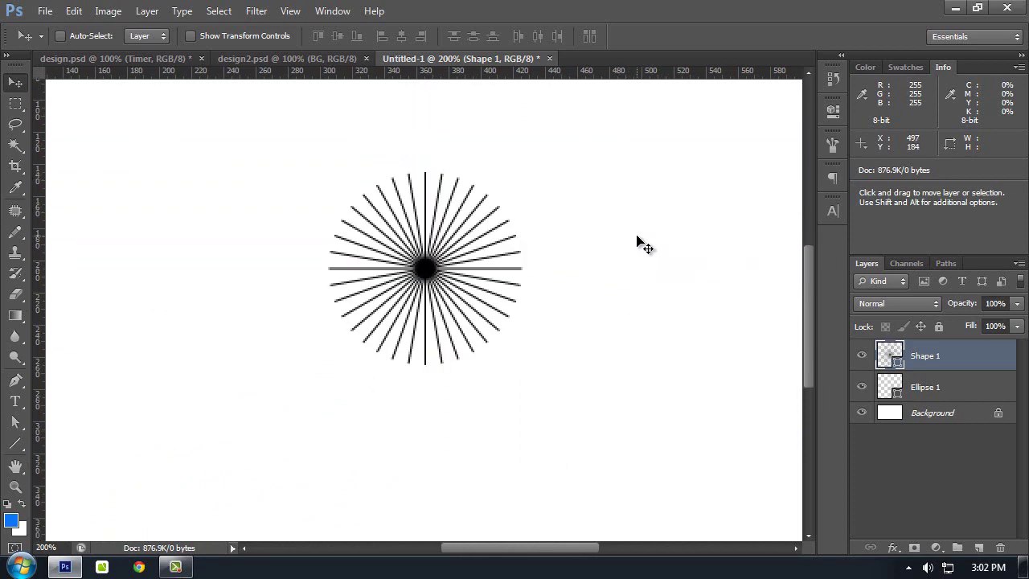
# Step: With the Direct Selection tool, shift the outer end of the right-hand horizontal line by 0.5 px and align its inner end to whole pixels
pyautogui.hotkey('ctrl', '+')
pyautogui.hotkey('ctrl', '+')
pyautogui.hotkey('ctrl', '+')
pyautogui.hotkey('ctrl', '+')
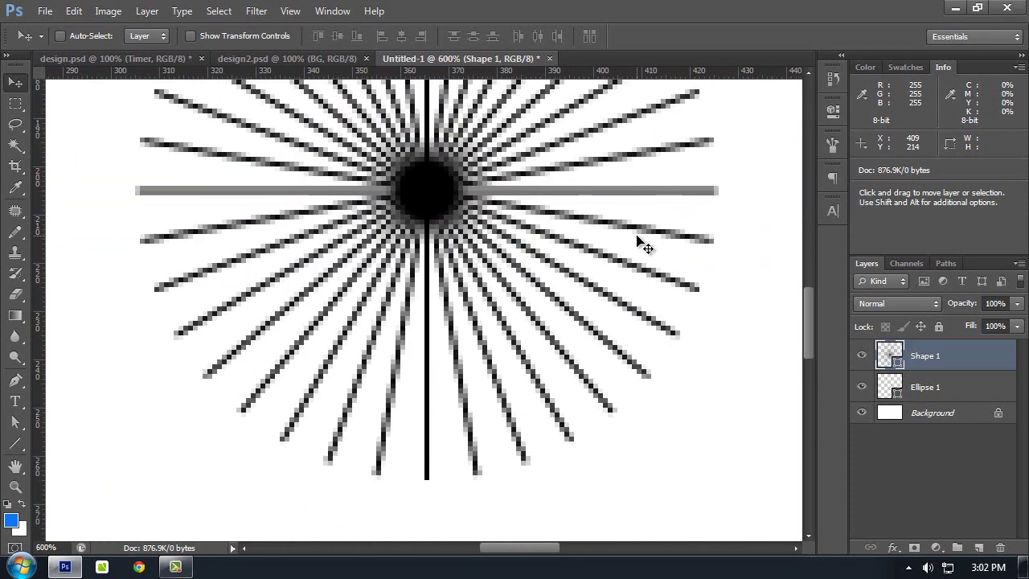
pyautogui.press('a')
pyautogui.scroll(1, 635, 181)
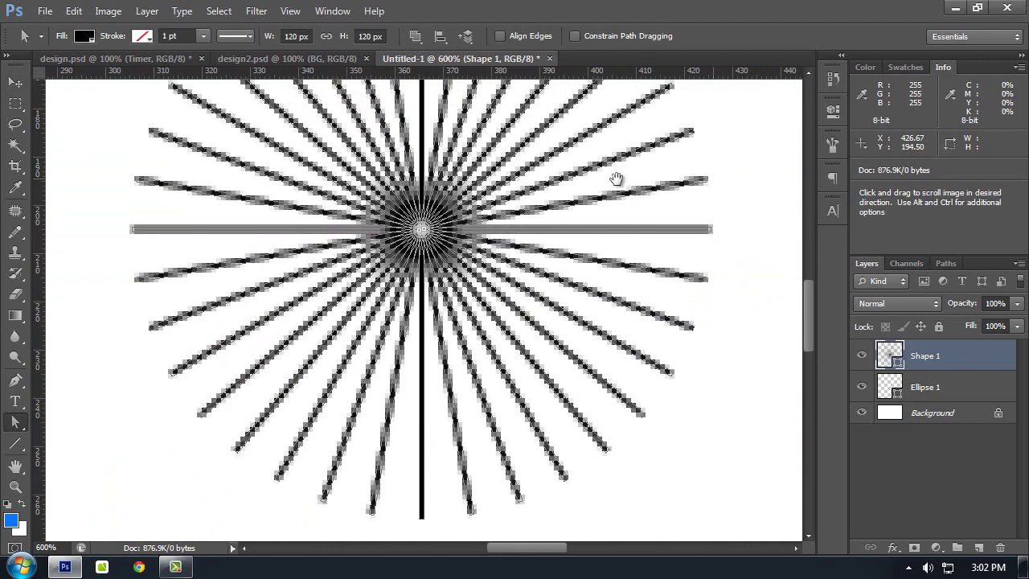
pyautogui.moveTo(616, 178); pyautogui.dragTo(571, 175)
pyautogui.scroll(2, 571, 174)
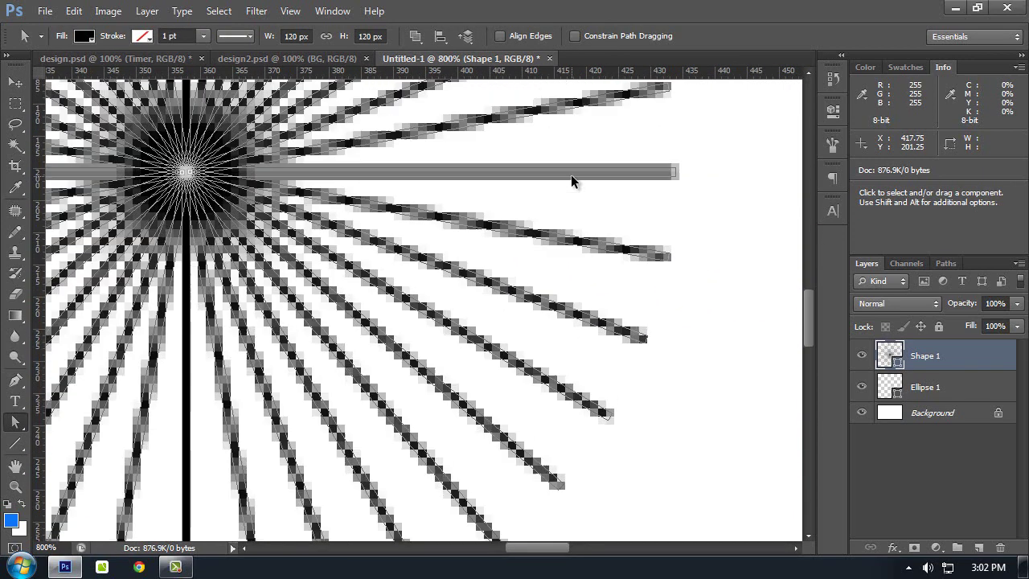
pyautogui.hotkey('ctrl', '+')
pyautogui.scroll(1, 671, 182)
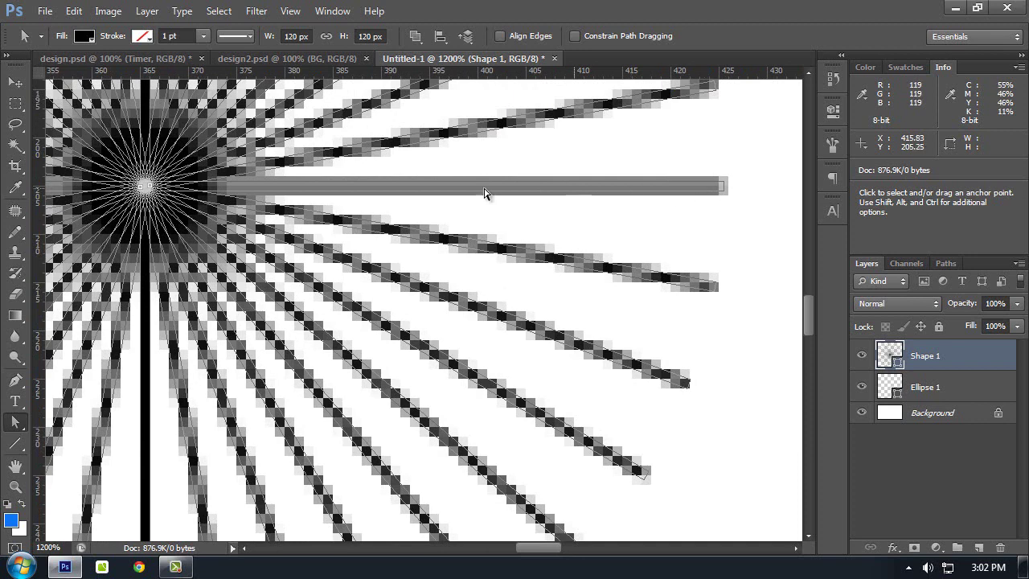
pyautogui.scroll(1, 777, 290)
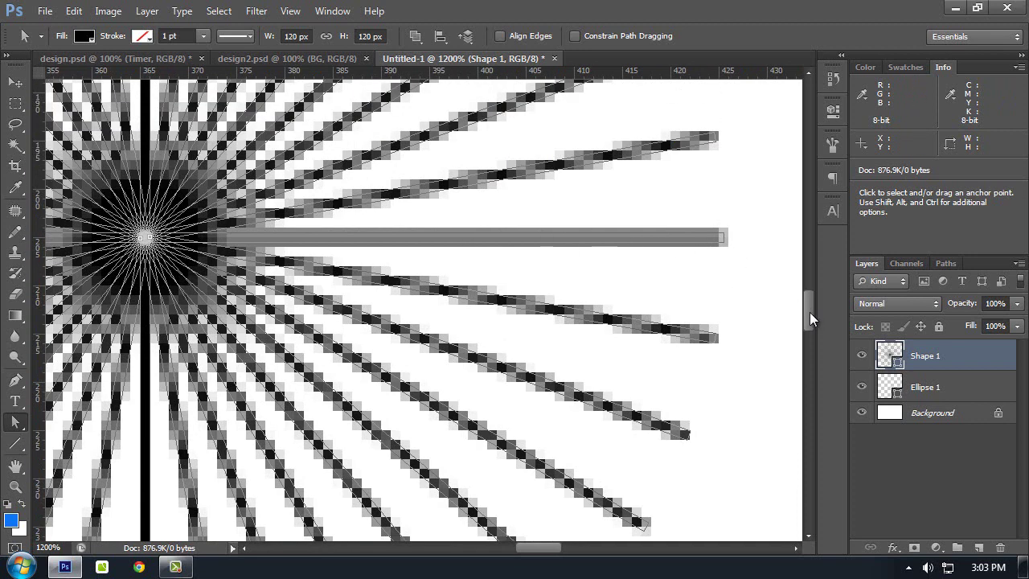
pyautogui.moveTo(810, 312)
pyautogui.mouseDown()
pyautogui.moveTo(805, 270)
pyautogui.moveTo(809, 312)
pyautogui.mouseUp()
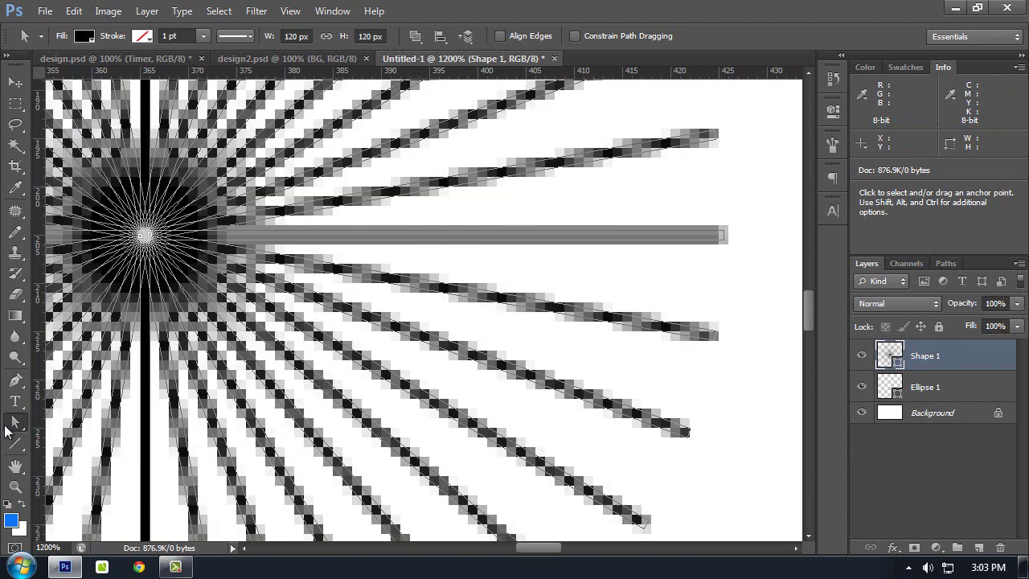
pyautogui.click(15, 423)
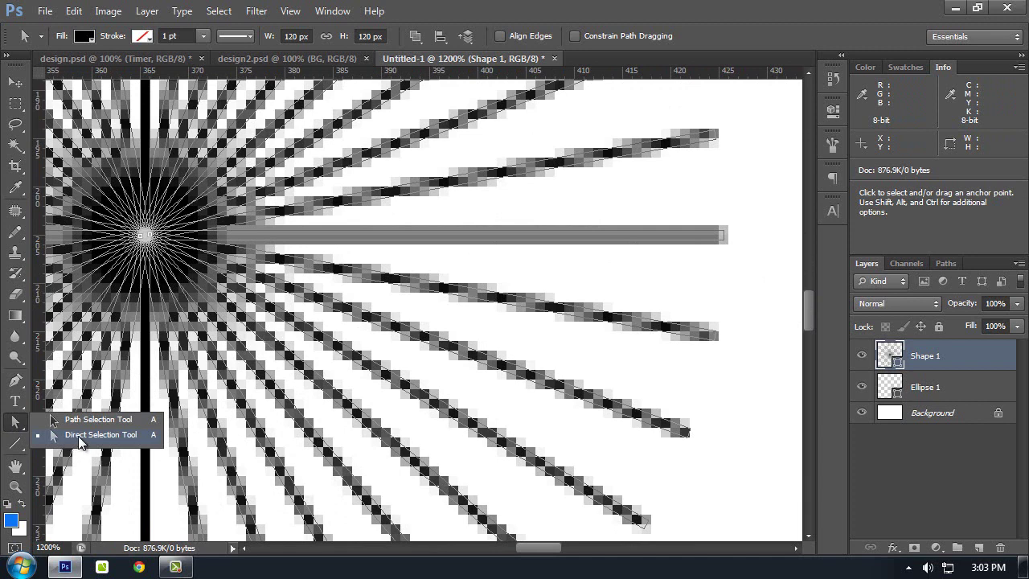
pyautogui.click(78, 434)
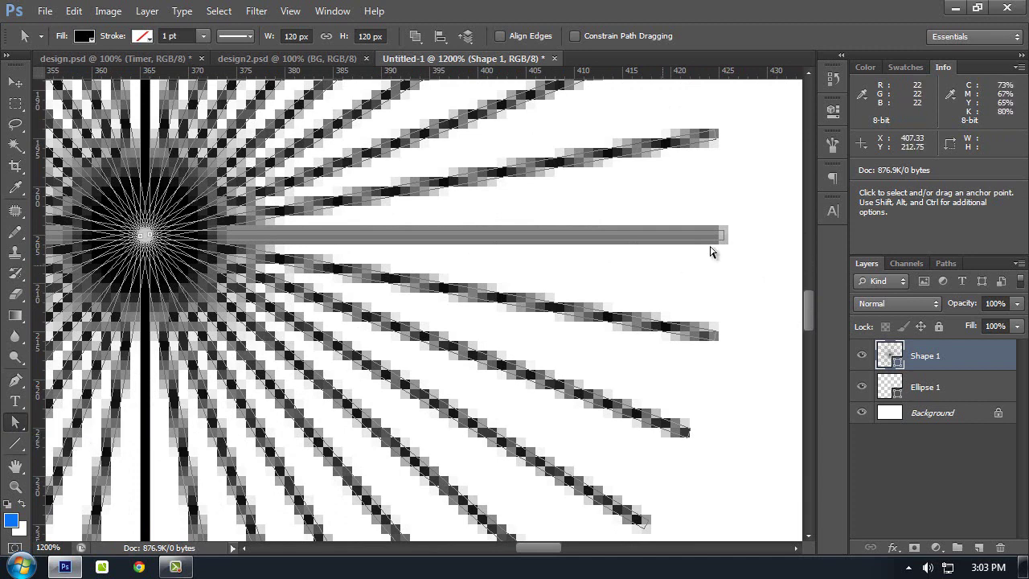
pyautogui.scroll(2, 748, 241)
pyautogui.scroll(3, 747, 242)
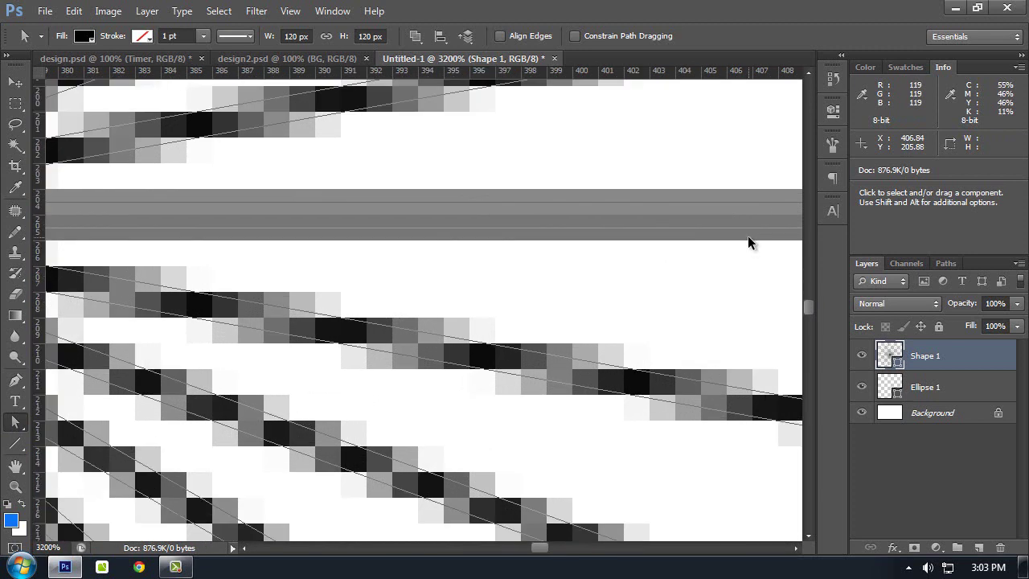
pyautogui.moveTo(747, 239); pyautogui.dragTo(435, 240)
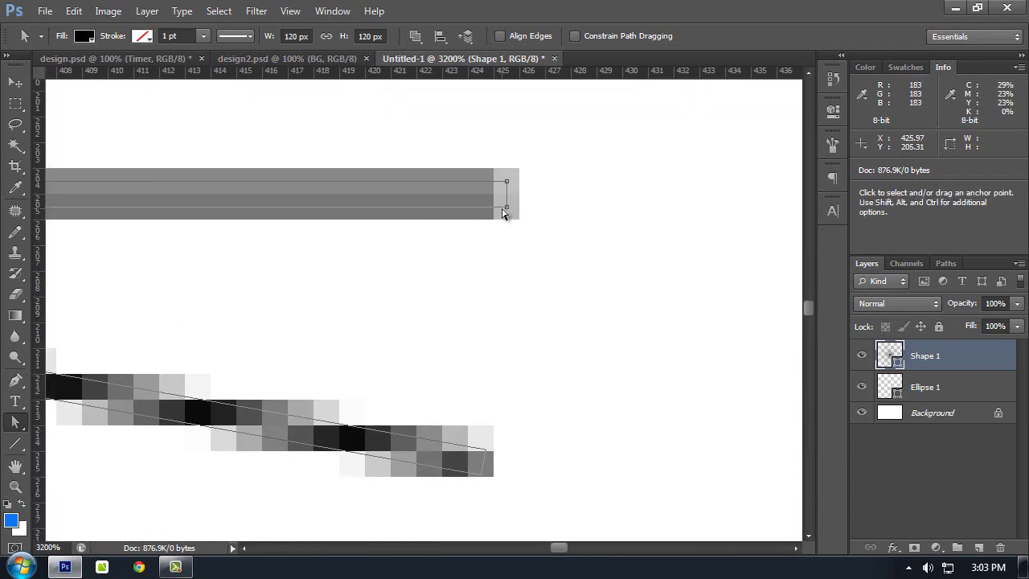
pyautogui.moveTo(508, 180); pyautogui.dragTo(520, 193)
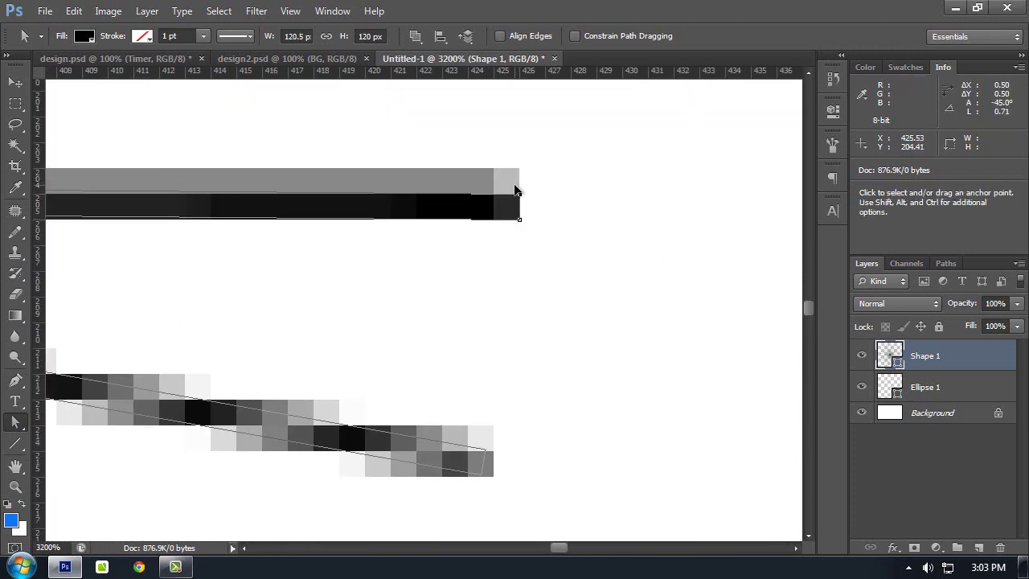
pyautogui.moveTo(385, 203); pyautogui.dragTo(547, 249)
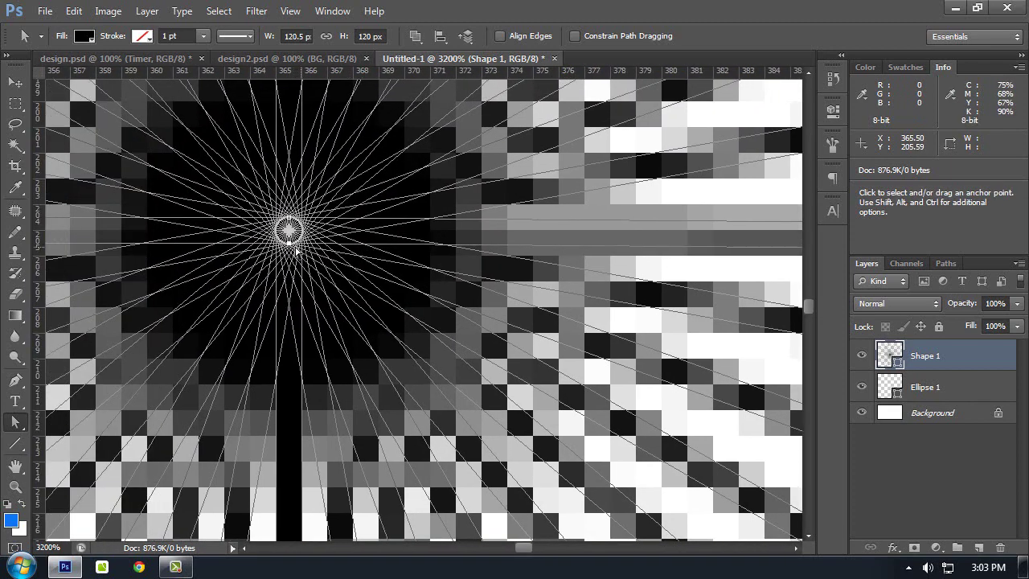
pyautogui.moveTo(290, 244); pyautogui.dragTo(654, 225)
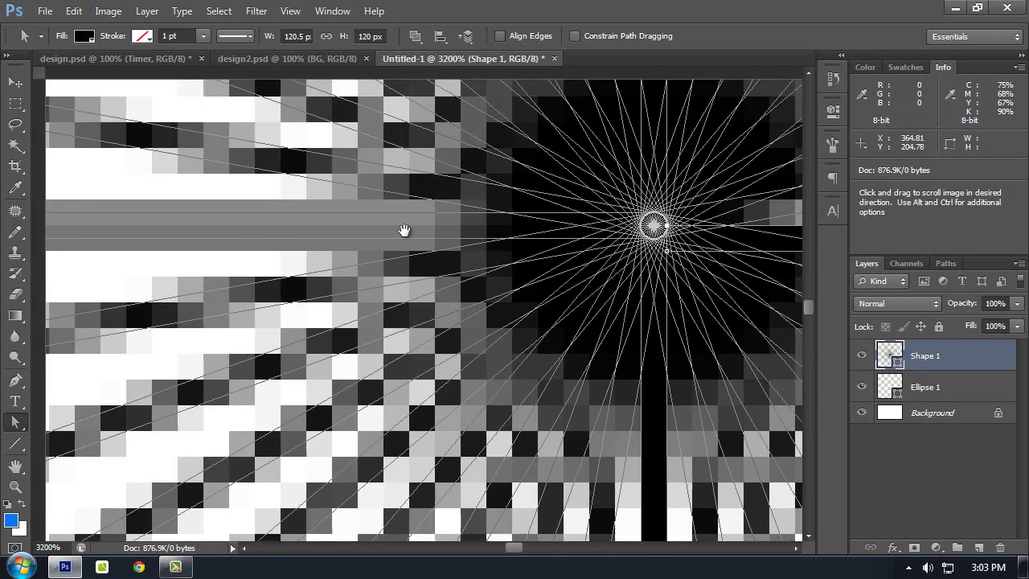
# Step: Move the outer and inner end points of the left-hand horizontal line onto whole pixels, level with the right-hand line
pyautogui.moveTo(402, 214); pyautogui.dragTo(744, 231)
pyautogui.moveTo(261, 264)
pyautogui.mouseDown()
pyautogui.moveTo(249, 275)
pyautogui.moveTo(257, 233)
pyautogui.mouseUp()
pyautogui.moveTo(450, 222)
pyautogui.mouseDown()
pyautogui.moveTo(367, 207)
pyautogui.moveTo(630, 209)
pyautogui.mouseUp()
pyautogui.hscroll(10, 416, 218)
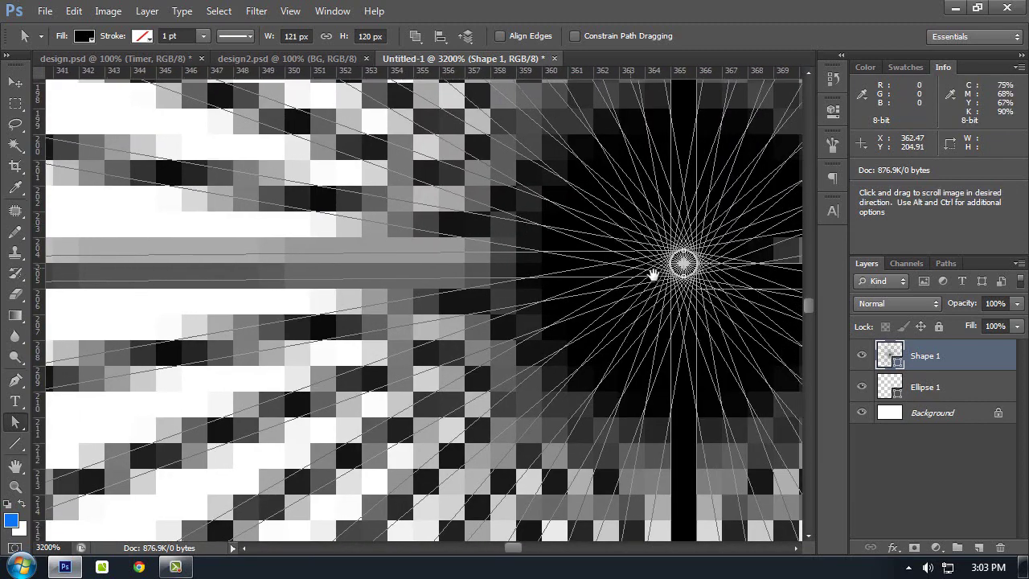
pyautogui.moveTo(683, 277)
pyautogui.mouseDown()
pyautogui.moveTo(689, 286)
pyautogui.moveTo(682, 263)
pyautogui.mouseUp()
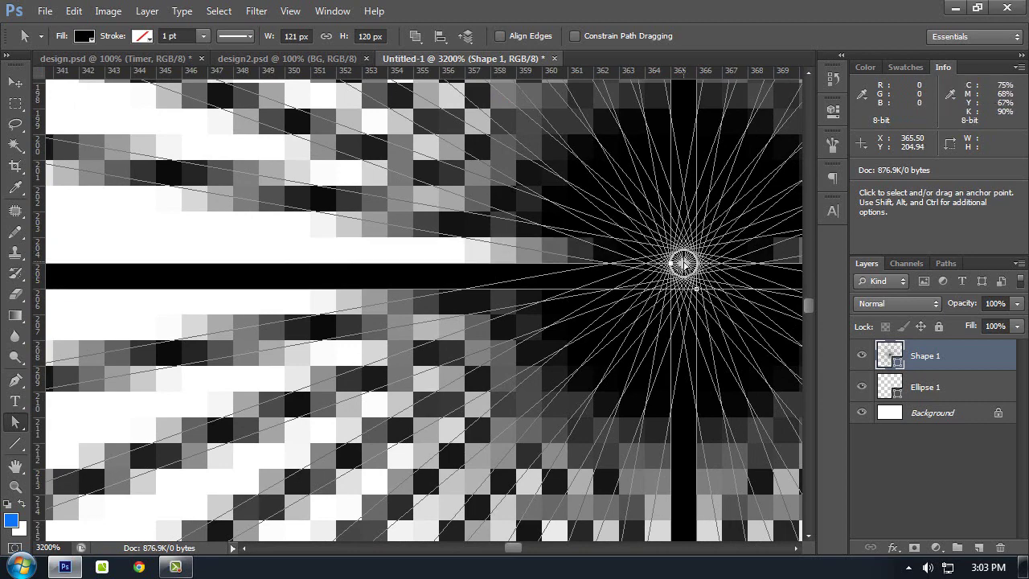
# Step: Apply a solid light grey stroke to the Ellipse 1 circle behind the radial lines
pyautogui.hotkey('ctrl', '-')
pyautogui.hotkey('ctrl', '-')
pyautogui.hotkey('ctrl', '-')
pyautogui.hotkey('ctrl', '-')
pyautogui.hotkey('ctrl', '-')
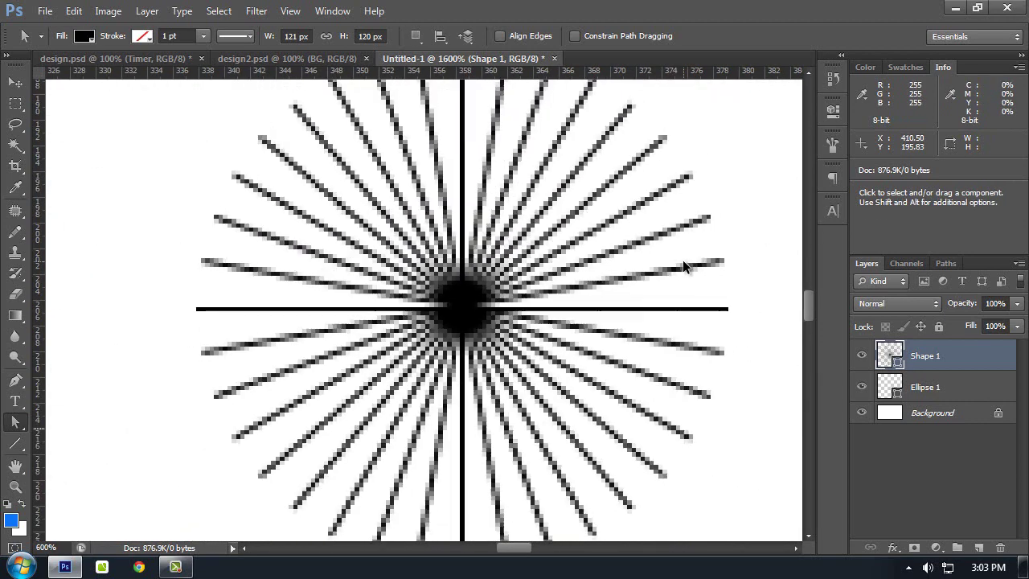
pyautogui.hotkey('ctrl', '-')
pyautogui.hotkey('ctrl', '-')
pyautogui.hotkey('ctrl', '-')
pyautogui.hotkey('ctrl', '-')
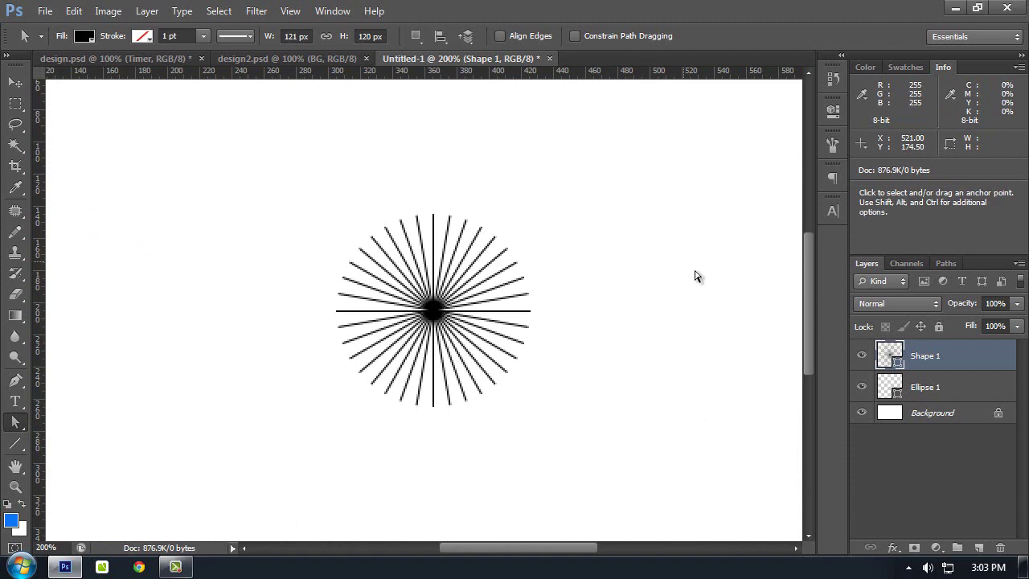
pyautogui.click(925, 387)
pyautogui.click(84, 35)
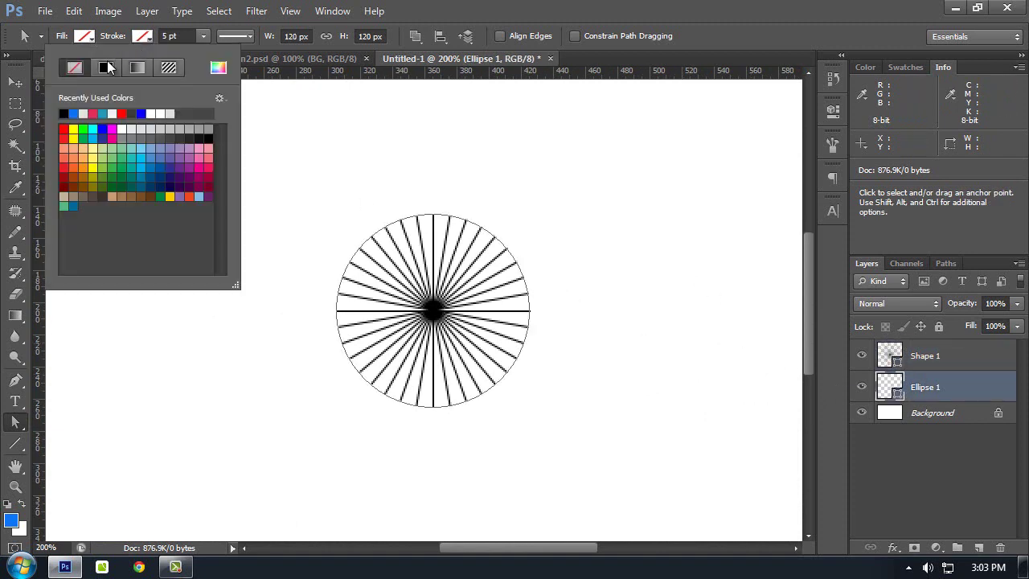
pyautogui.click(110, 69)
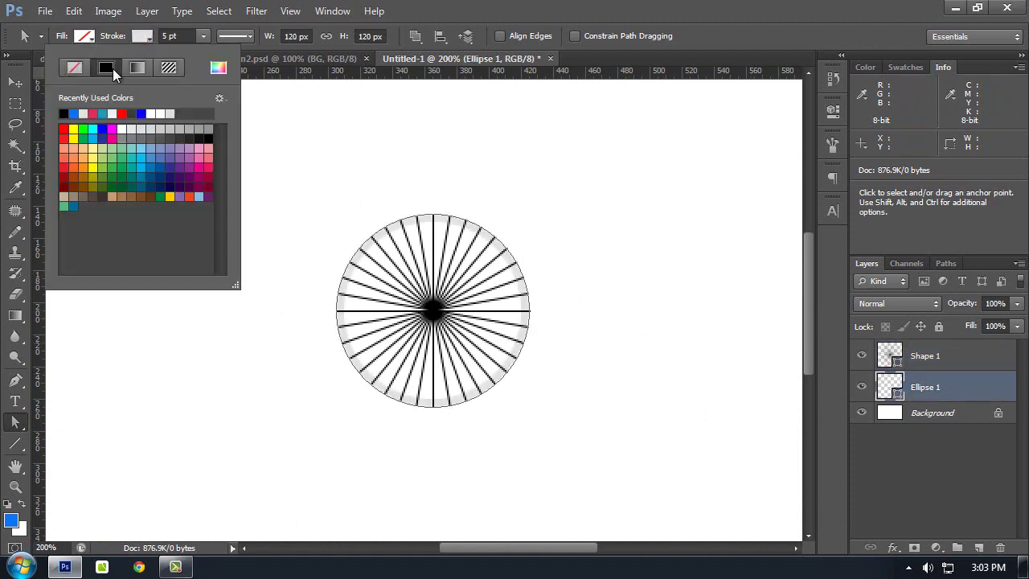
# Step: Recolour the radial lines on the Shape 1 layer to white (ffffff) and hide their path outlines
pyautogui.click(948, 364)
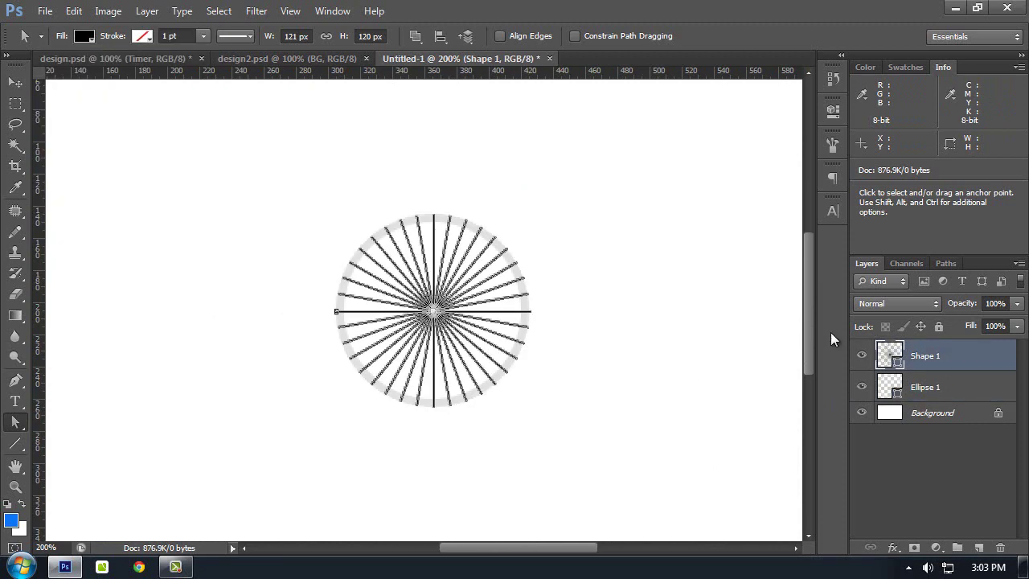
pyautogui.hotkey('ctrl', '+')
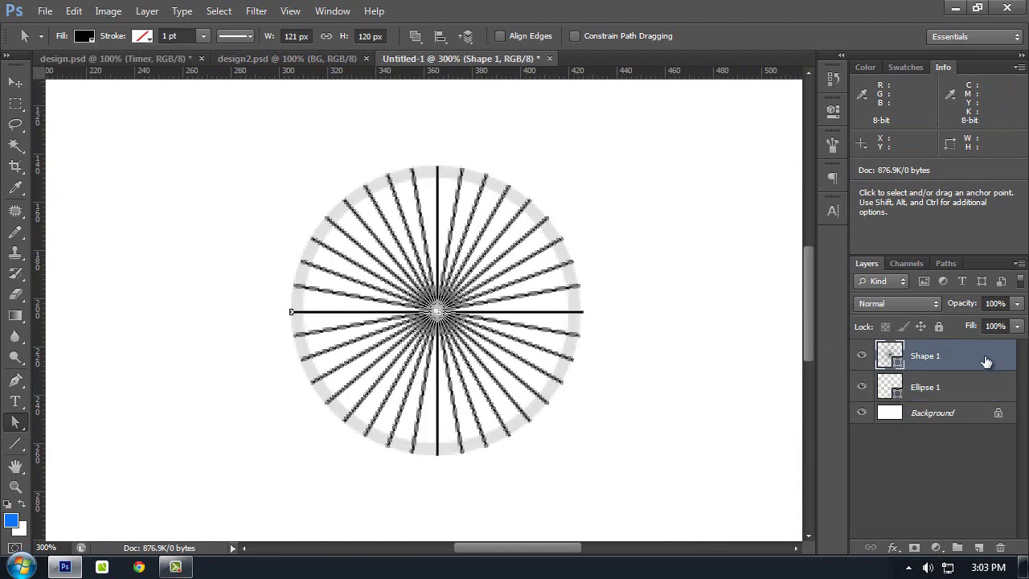
pyautogui.doubleClick(890, 358)
pyautogui.moveTo(466, 201); pyautogui.dragTo(681, 196)
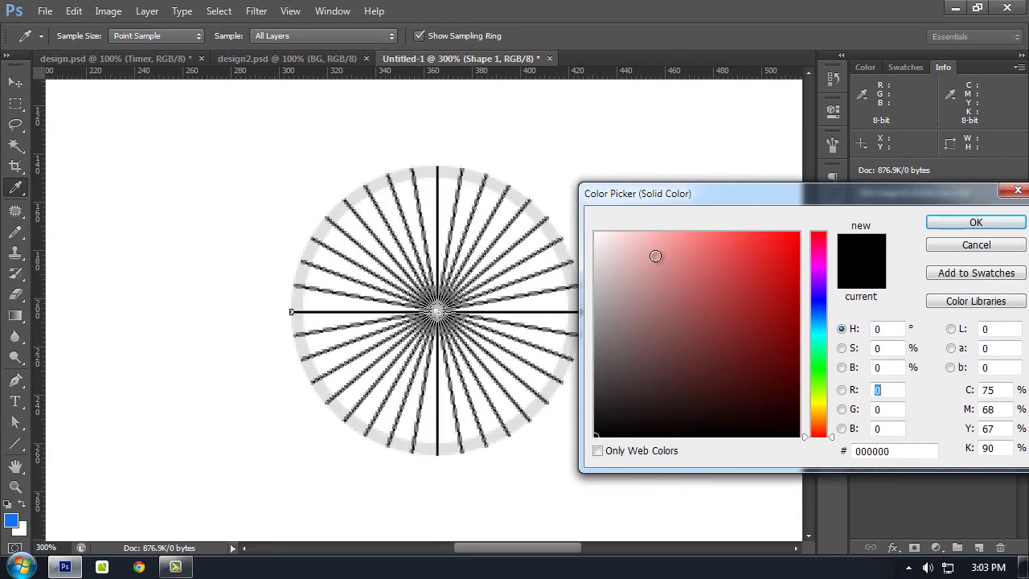
pyautogui.moveTo(655, 257); pyautogui.dragTo(615, 195)
pyautogui.moveTo(680, 193); pyautogui.dragTo(474, 131)
pyautogui.click(760, 163)
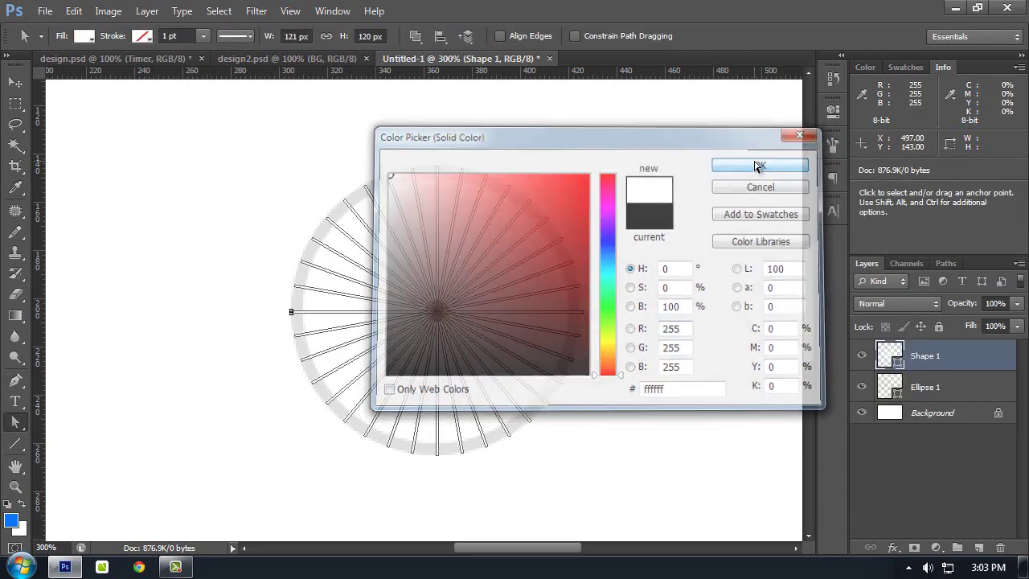
pyautogui.hotkey('ctrl', ';')
pyautogui.hotkey('ctrl', 'h')
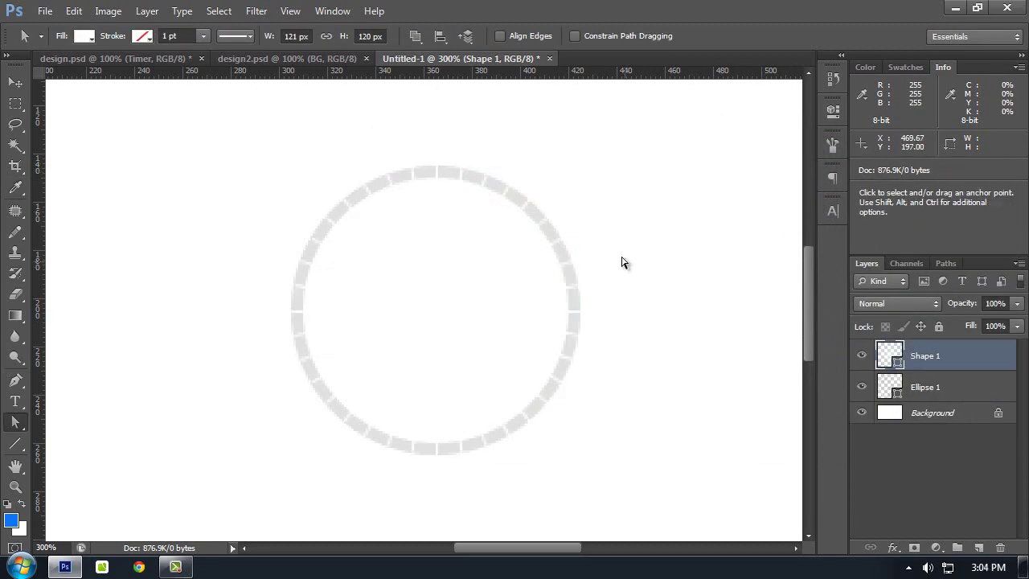
# Step: Duplicate the Ellipse 1 layer and place the copy above the Shape 1 layer
pyautogui.scroll(-3, 448, 209)
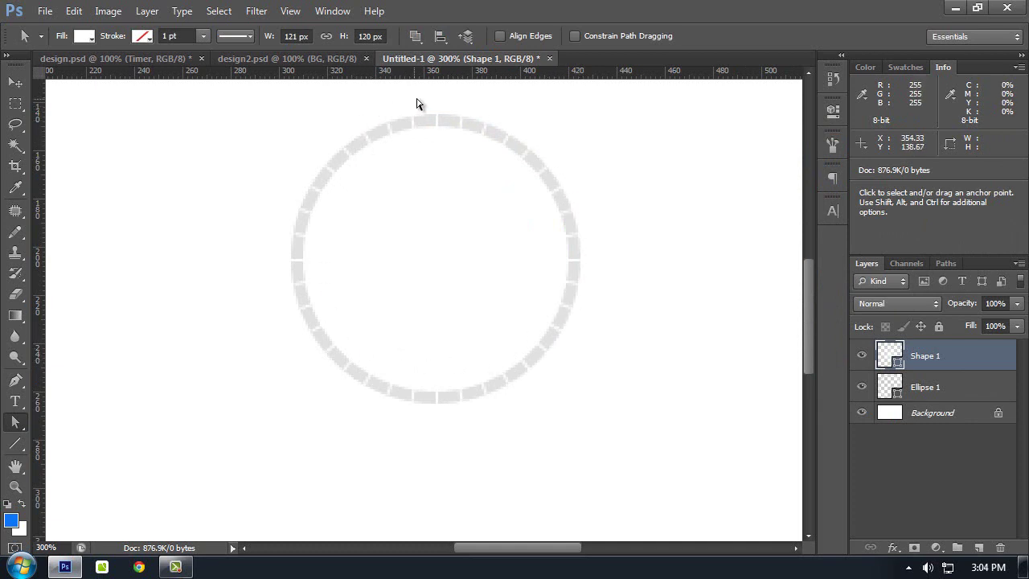
pyautogui.click(892, 388)
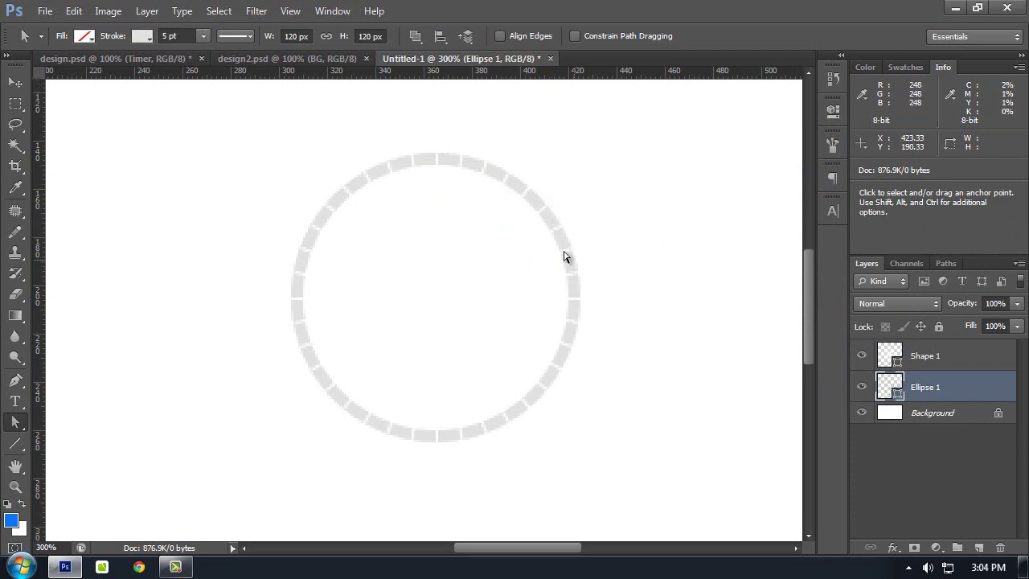
pyautogui.moveTo(526, 172); pyautogui.dragTo(499, 202)
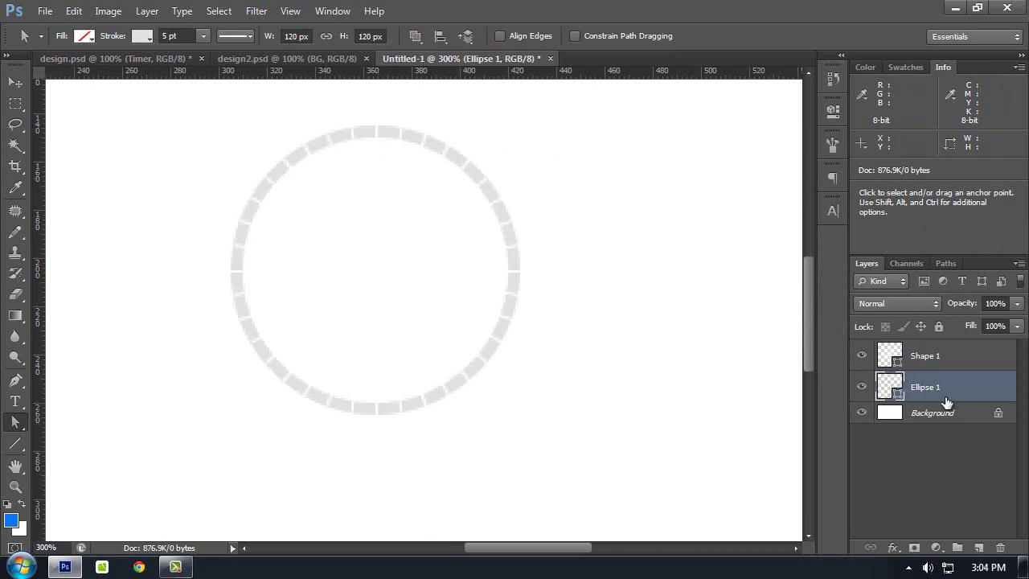
pyautogui.moveTo(938, 399); pyautogui.dragTo(978, 547)
pyautogui.moveTo(915, 387); pyautogui.dragTo(940, 353)
# Step: Rename the original Ellipse 1 layer as Base and the Shape 1 layer as Spiral Line
pyautogui.doubleClick(924, 418)
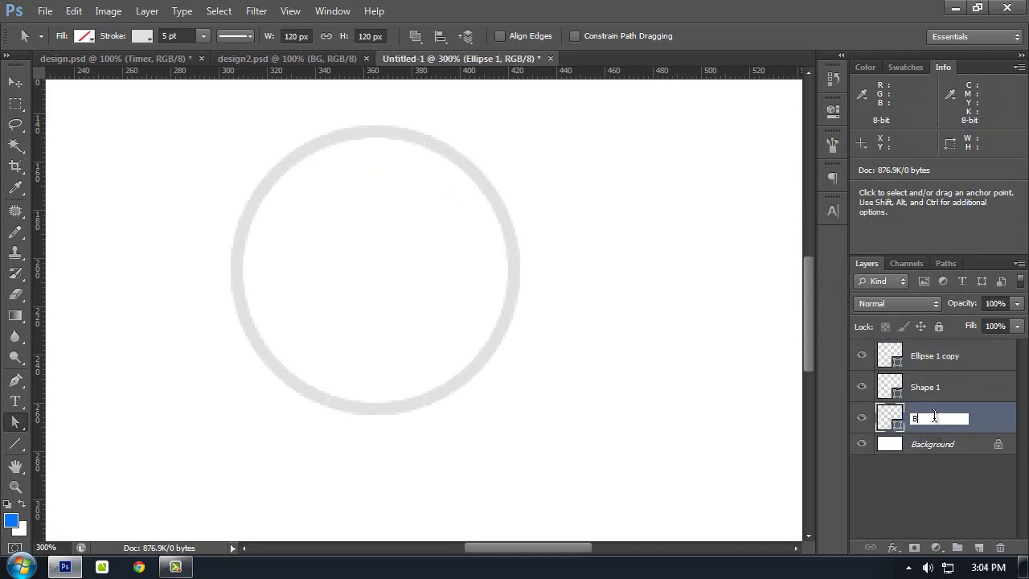
pyautogui.write('Base')
pyautogui.press('Return')
pyautogui.click(936, 388)
pyautogui.doubleClick(937, 387)
pyautogui.write('Spiral')
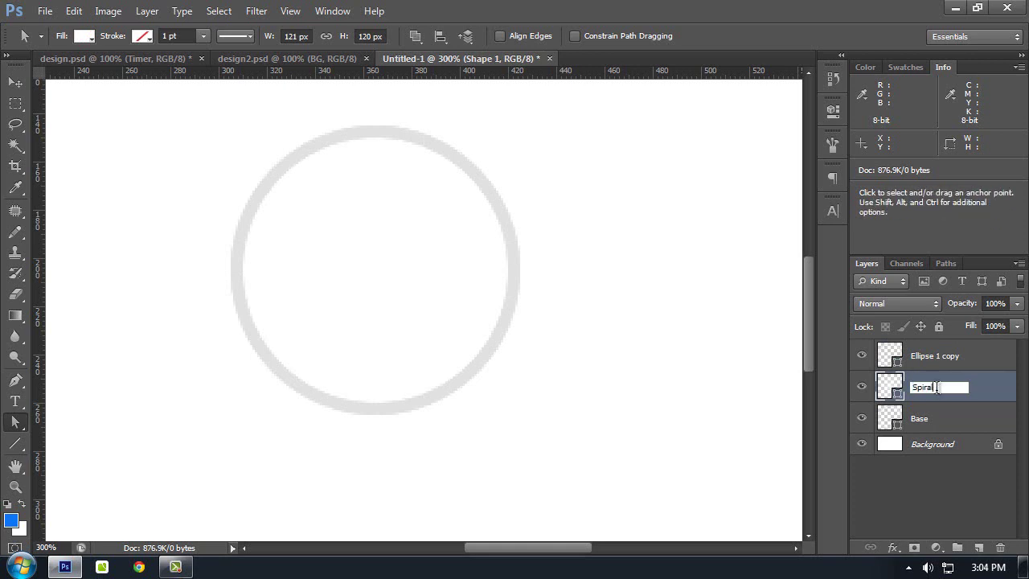
pyautogui.write(' One')
pyautogui.press('Return')
# Step: Rename the Ellipse 1 copy layer as Indicator
pyautogui.click(936, 356)
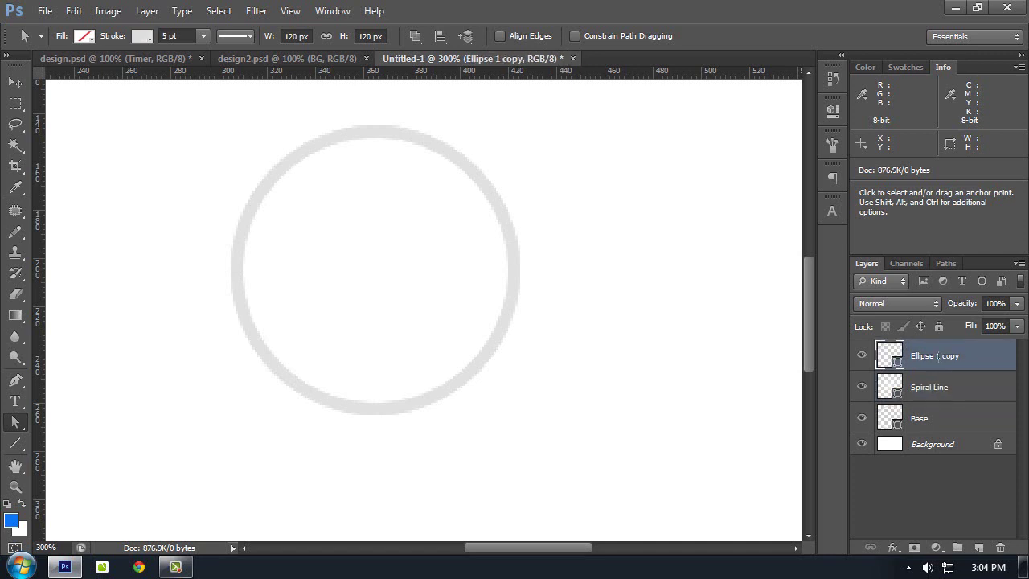
pyautogui.doubleClick(936, 355)
pyautogui.write('Gread')
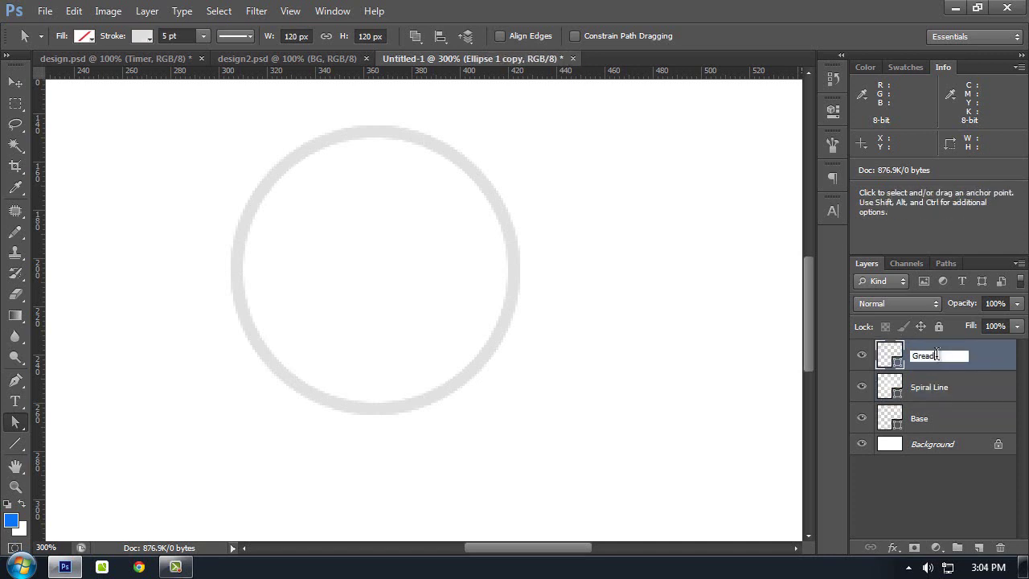
pyautogui.write('Indicator')
pyautogui.press('Return')
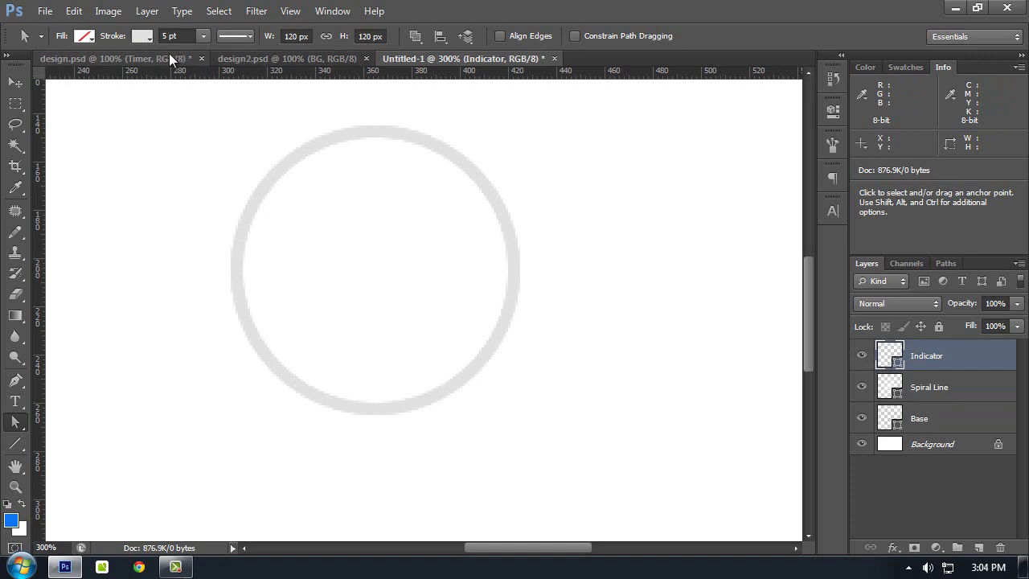
# Step: Add a linear Gradient Overlay at 90° with Reverse enabled to the Indicator layer
pyautogui.rightClick(922, 360)
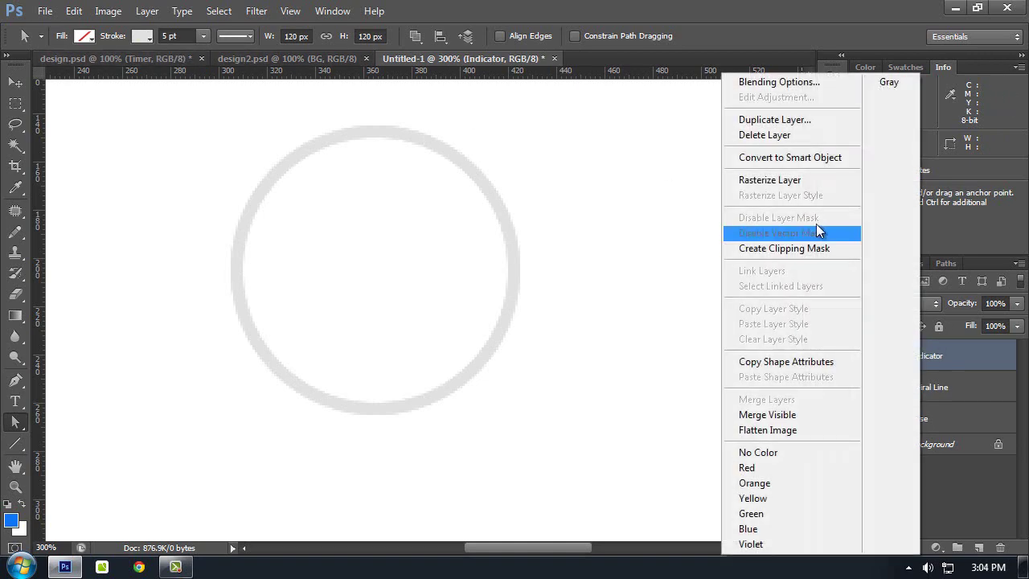
pyautogui.click(767, 83)
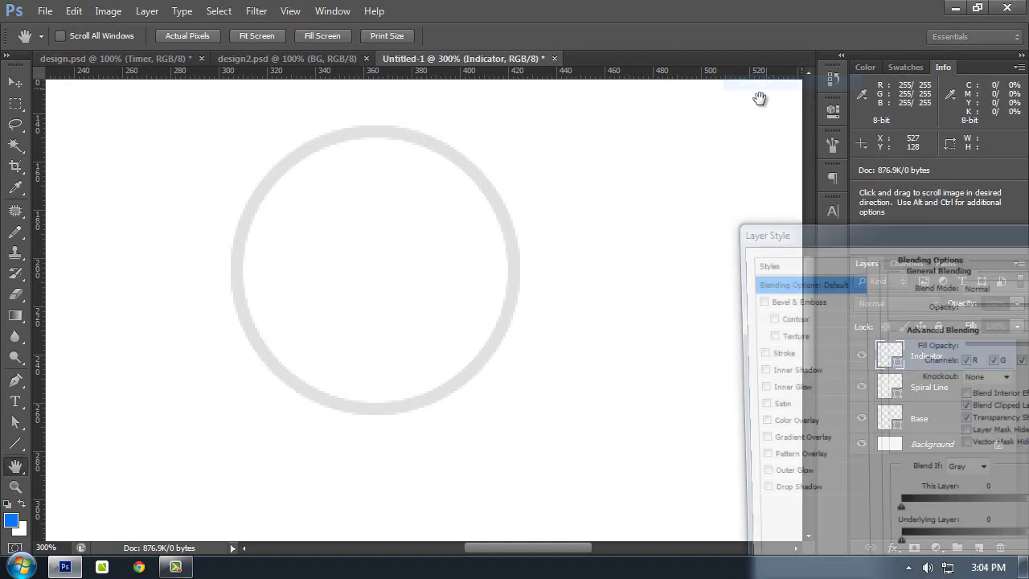
pyautogui.moveTo(797, 242); pyautogui.dragTo(585, 112)
pyautogui.click(614, 325)
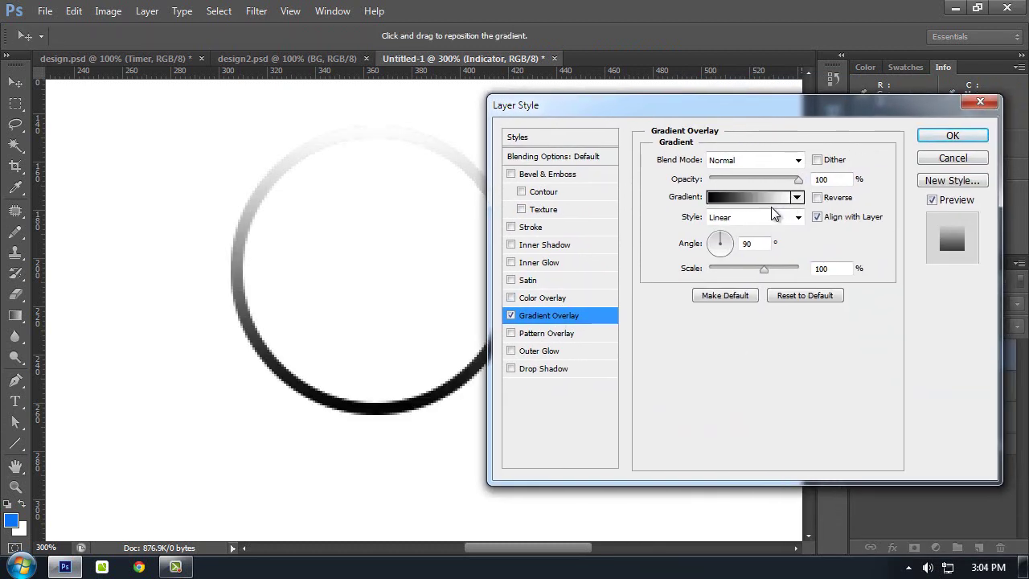
pyautogui.click(816, 198)
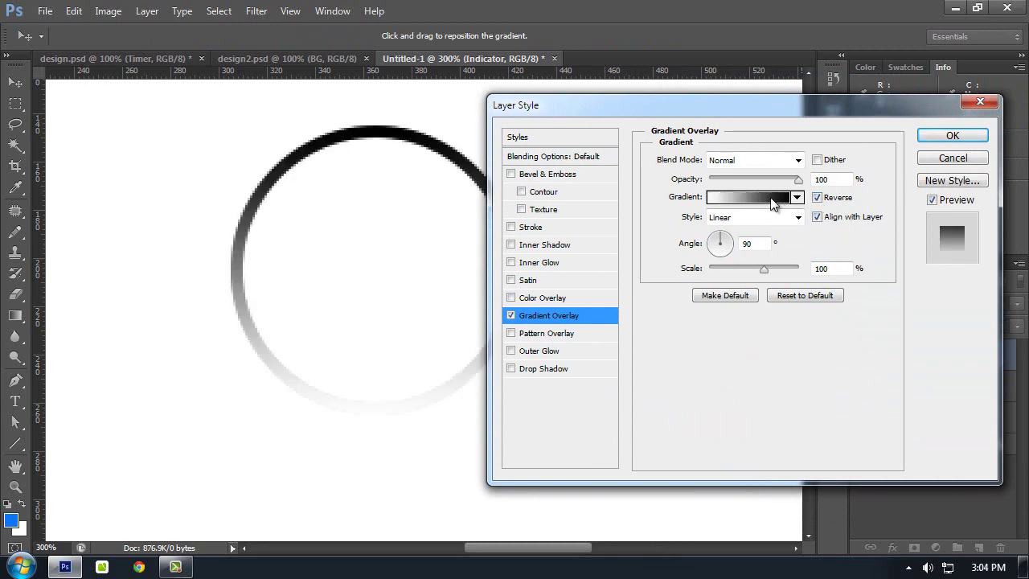
# Step: Add colour stops at 50%, 25% and 75% to the Indicator layer's overlay gradient
pyautogui.moveTo(707, 106); pyautogui.dragTo(700, 102)
pyautogui.click(739, 191)
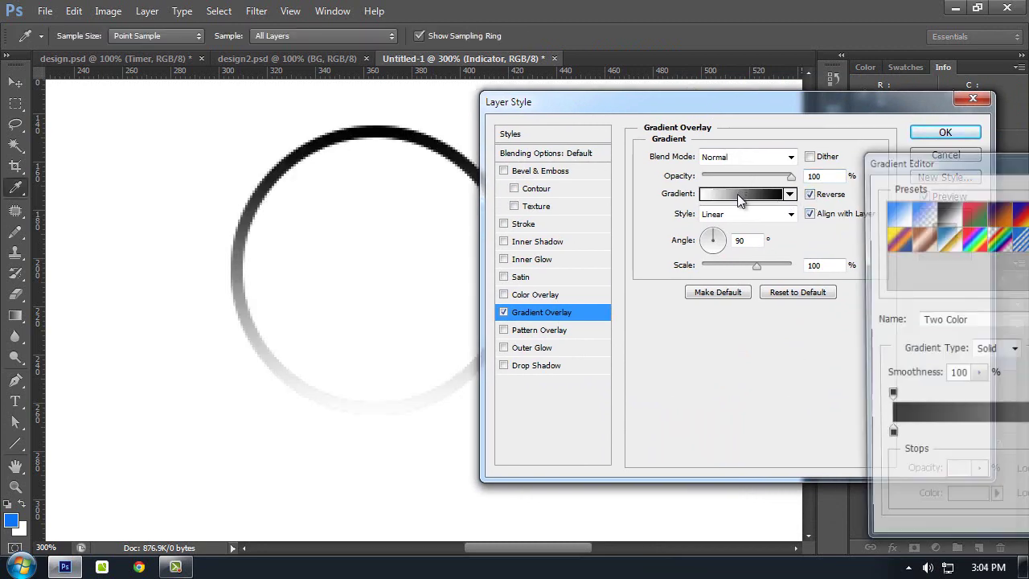
pyautogui.moveTo(900, 161); pyautogui.dragTo(533, 116)
pyautogui.click(521, 391)
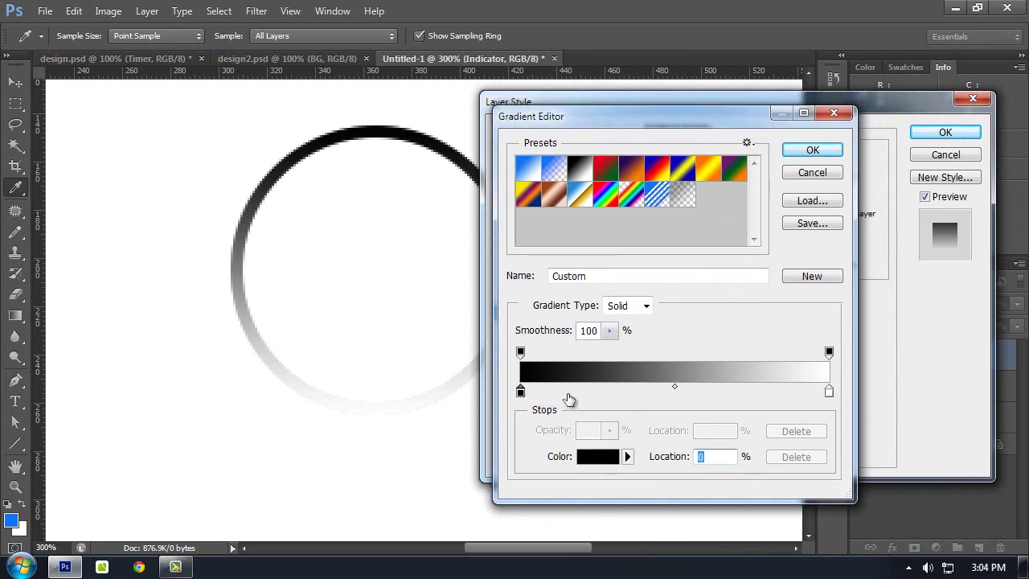
pyautogui.click(676, 392)
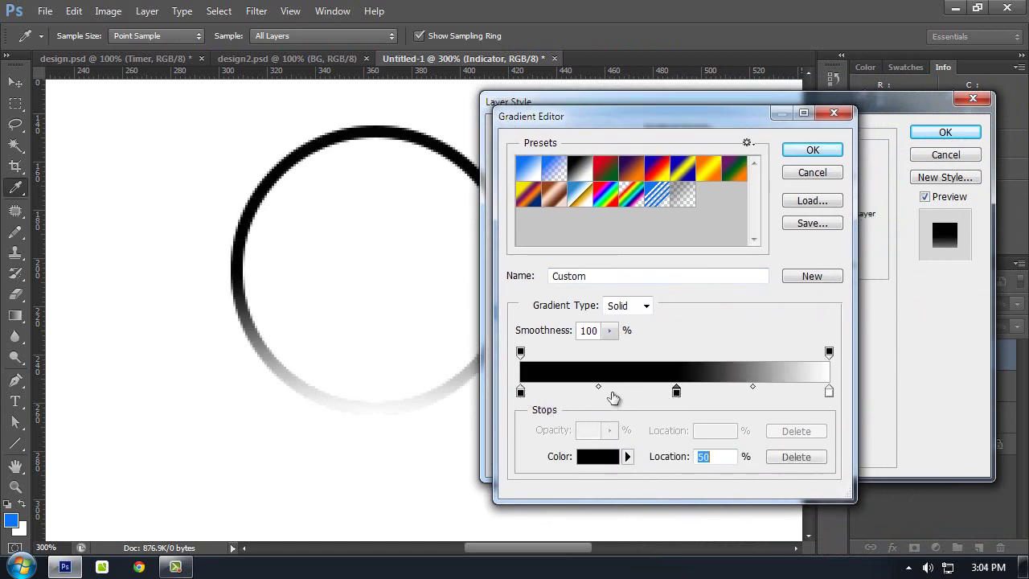
pyautogui.moveTo(601, 394); pyautogui.dragTo(602, 395)
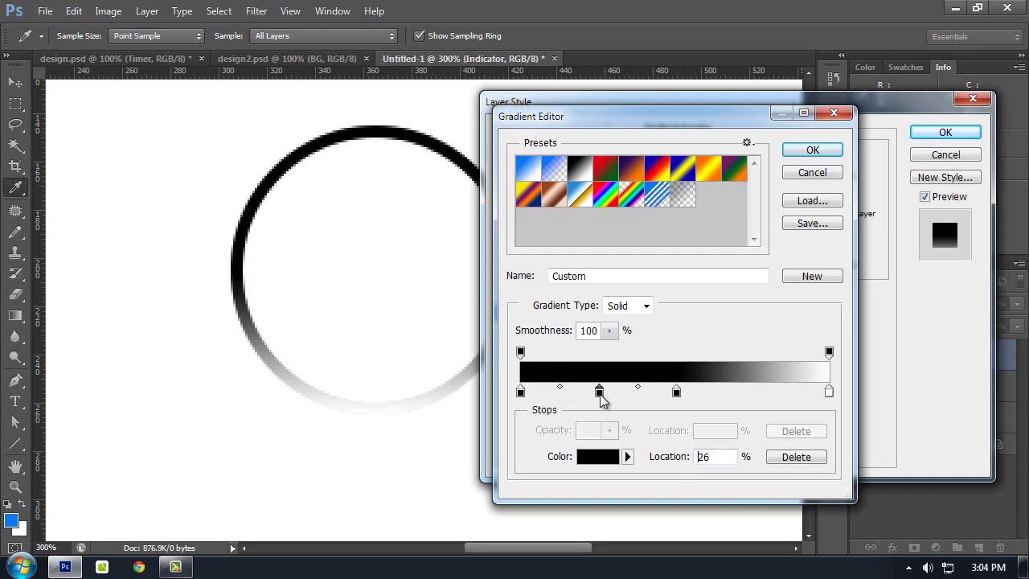
pyautogui.doubleClick(704, 455)
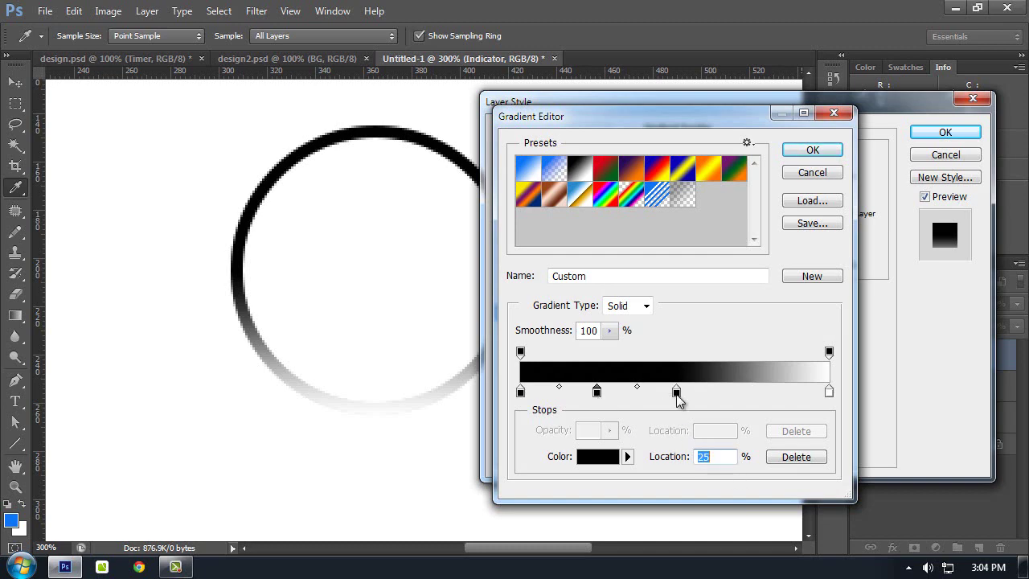
pyautogui.doubleClick(758, 391)
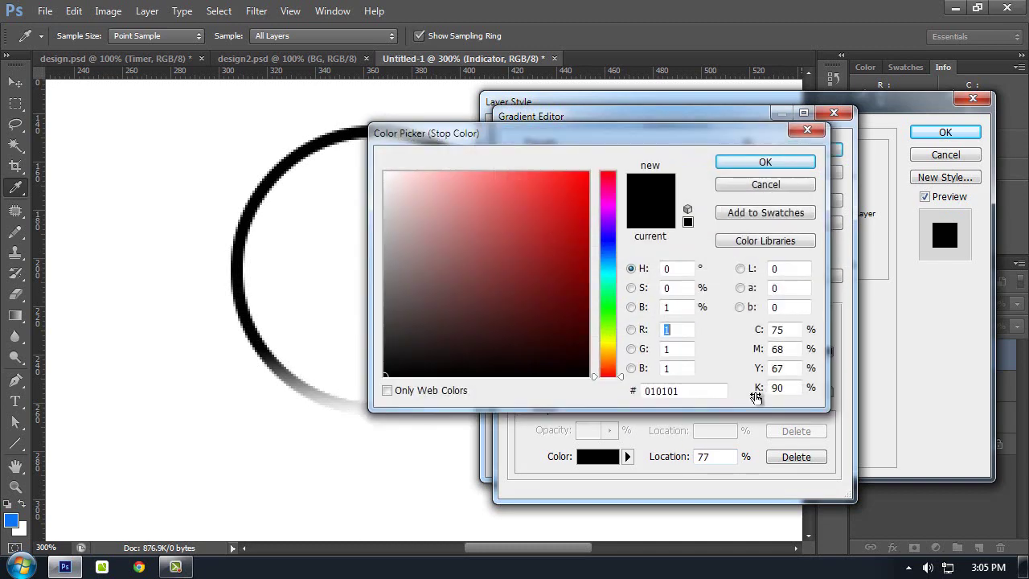
pyautogui.click(786, 187)
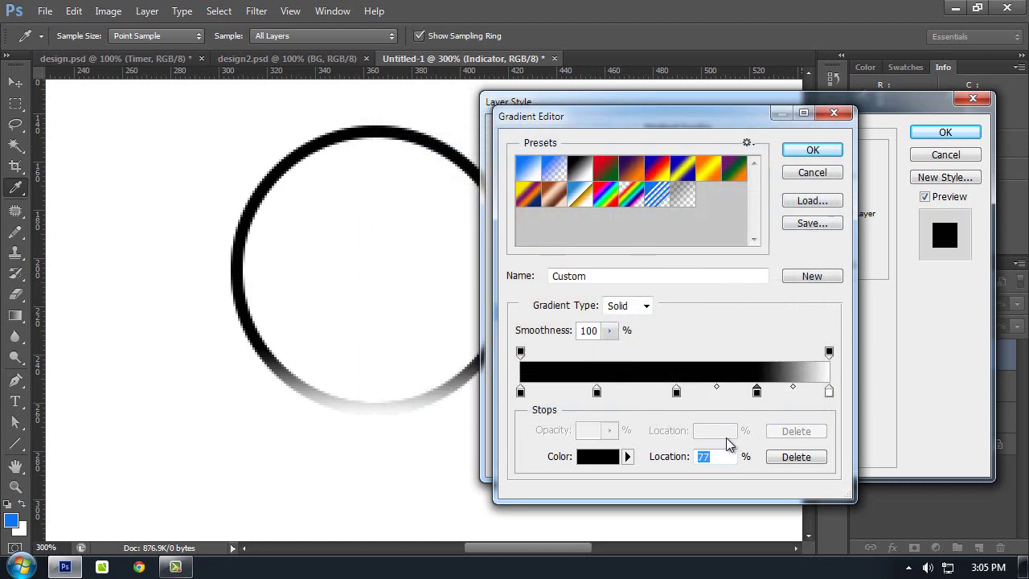
pyautogui.write('75')
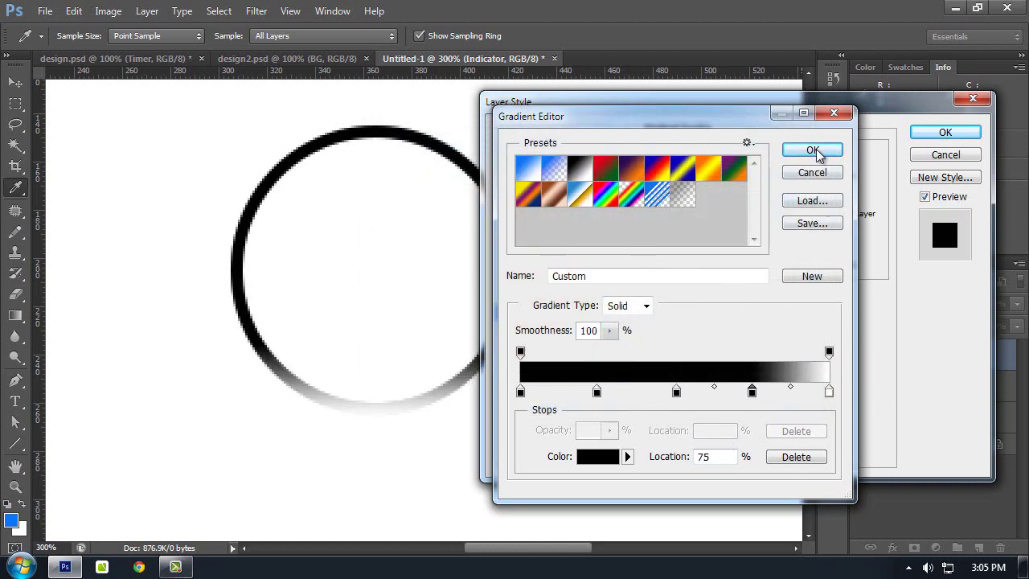
# Step: Set the gradient's end stop at 100% to black and apply the Gradient Overlay to the Indicator layer
pyautogui.doubleClick(829, 393)
pyautogui.click(467, 356)
pyautogui.click(379, 375)
pyautogui.click(730, 161)
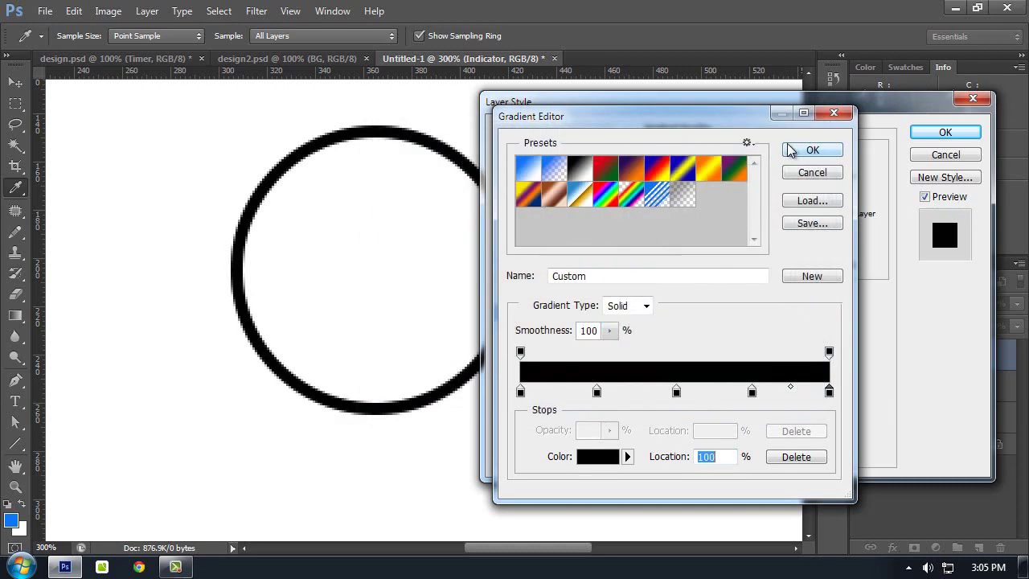
pyautogui.click(810, 152)
pyautogui.click(937, 133)
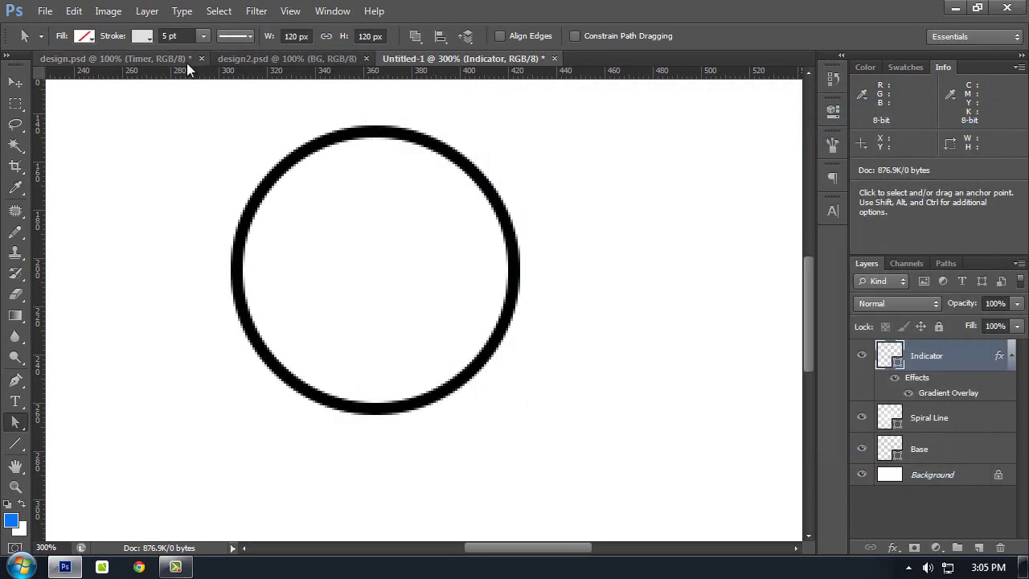
# Step: Switch to design.psd and examine the Gradient Overlay settings of the coloured arc on the mins ring
pyautogui.click(143, 57)
pyautogui.hotkey('ctrl', '+')
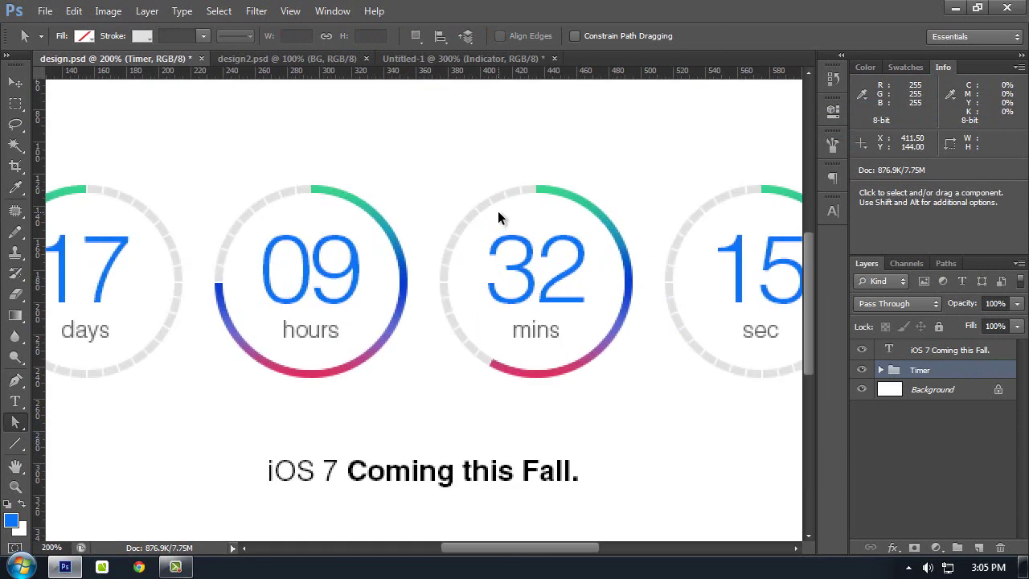
pyautogui.press('v')
pyautogui.keyDown('ctrl'); pyautogui.click(590, 213); pyautogui.keyUp('ctrl')
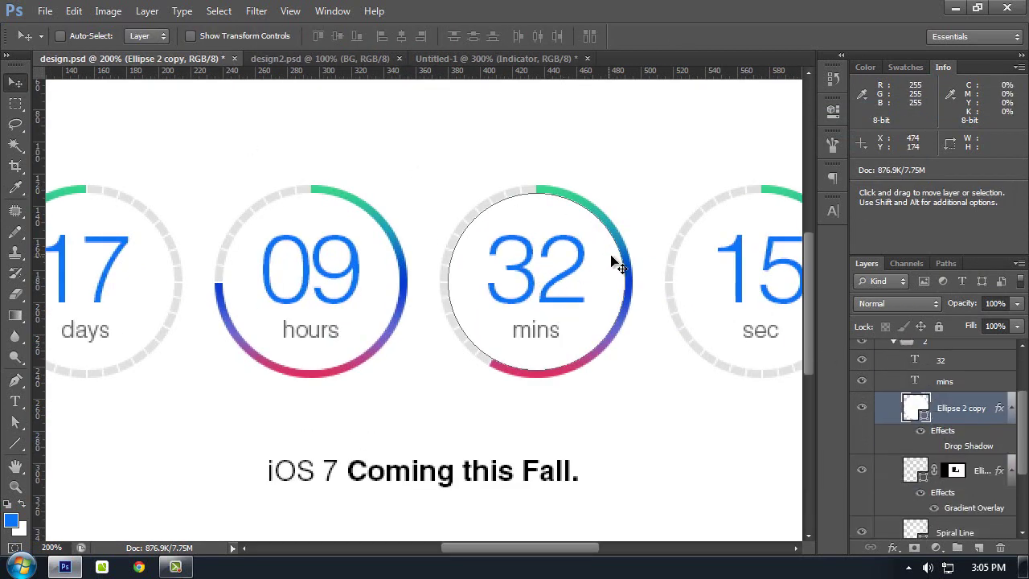
pyautogui.scroll(-2, 939, 403)
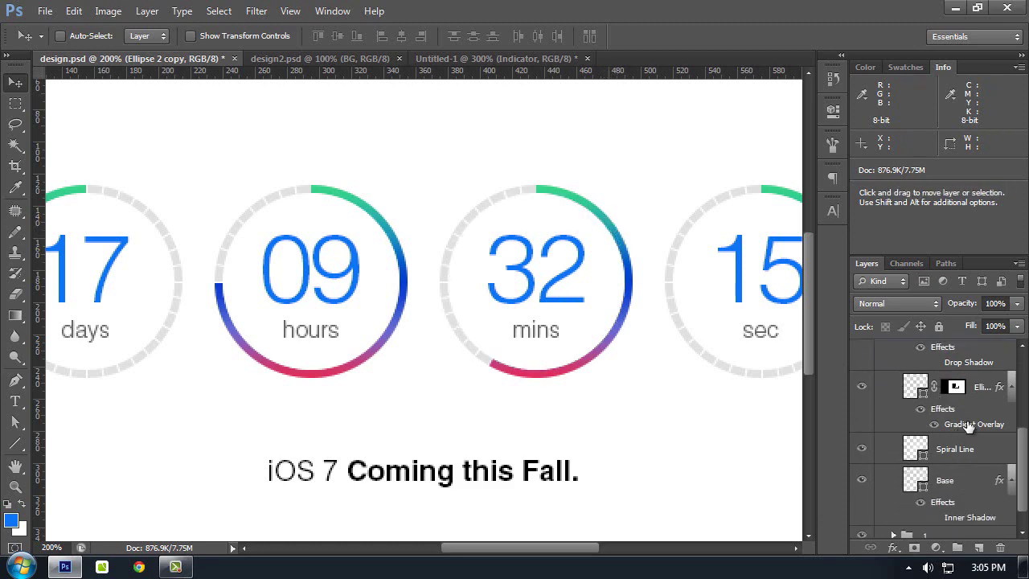
pyautogui.doubleClick(968, 424)
pyautogui.moveTo(624, 94); pyautogui.dragTo(471, 94)
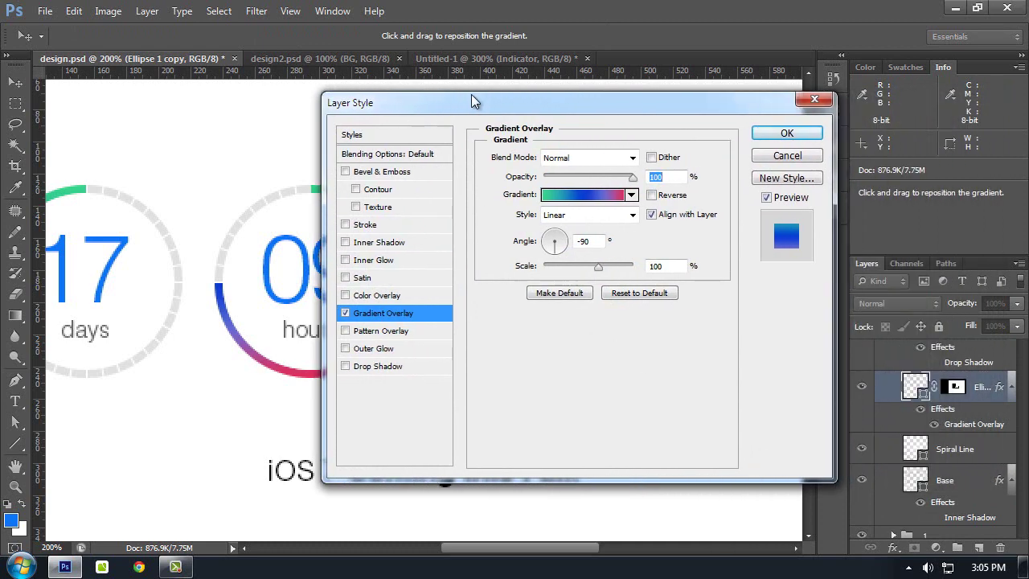
pyautogui.click(787, 156)
# Step: Duplicate the mins ring's Ellipse 1 copy arc layer from design.psd into the Untitled-1 document
pyautogui.rightClick(924, 387)
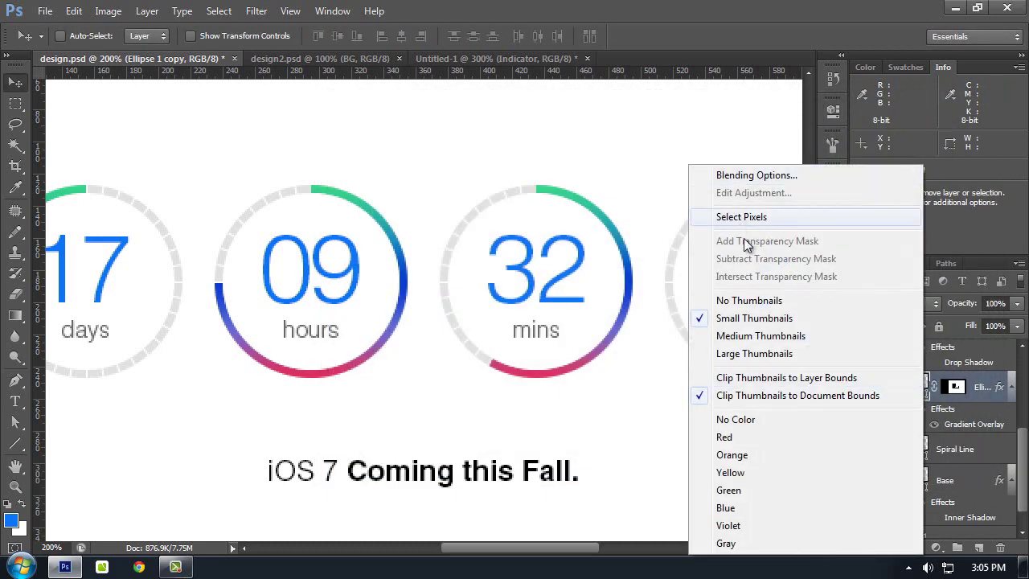
pyautogui.click(989, 398)
pyautogui.rightClick(989, 398)
pyautogui.click(804, 119)
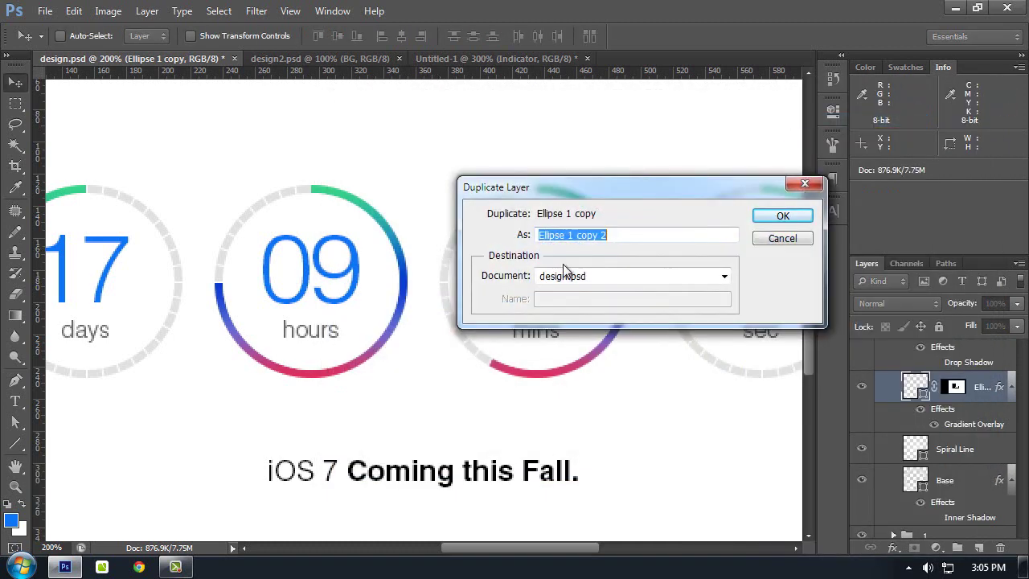
pyautogui.click(565, 275)
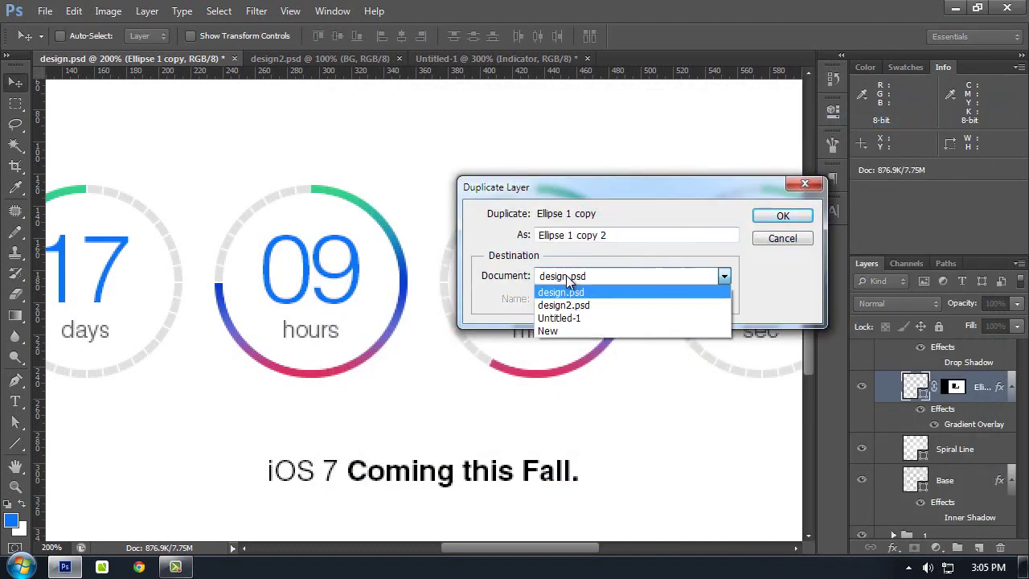
pyautogui.click(585, 317)
pyautogui.click(782, 216)
# Step: In Untitled-1, transfer the imported arc's Gradient Overlay to the Indicator layer and delete the imported layer
pyautogui.click(470, 58)
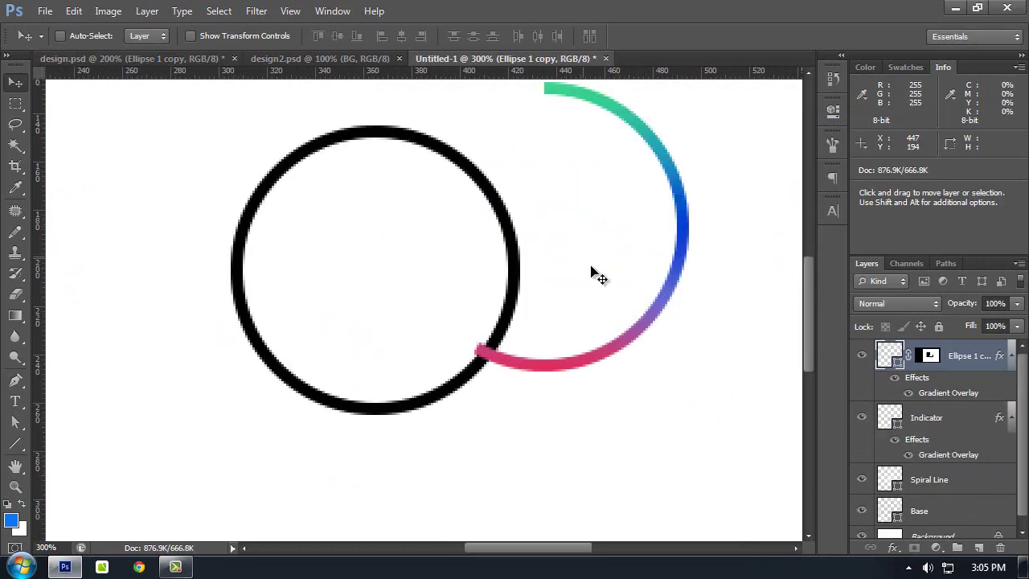
pyautogui.moveTo(943, 402)
pyautogui.mouseDown()
pyautogui.moveTo(943, 411)
pyautogui.moveTo(941, 394)
pyautogui.mouseUp()
pyautogui.moveTo(941, 394); pyautogui.dragTo(999, 547)
pyautogui.scroll(1, 499, 329)
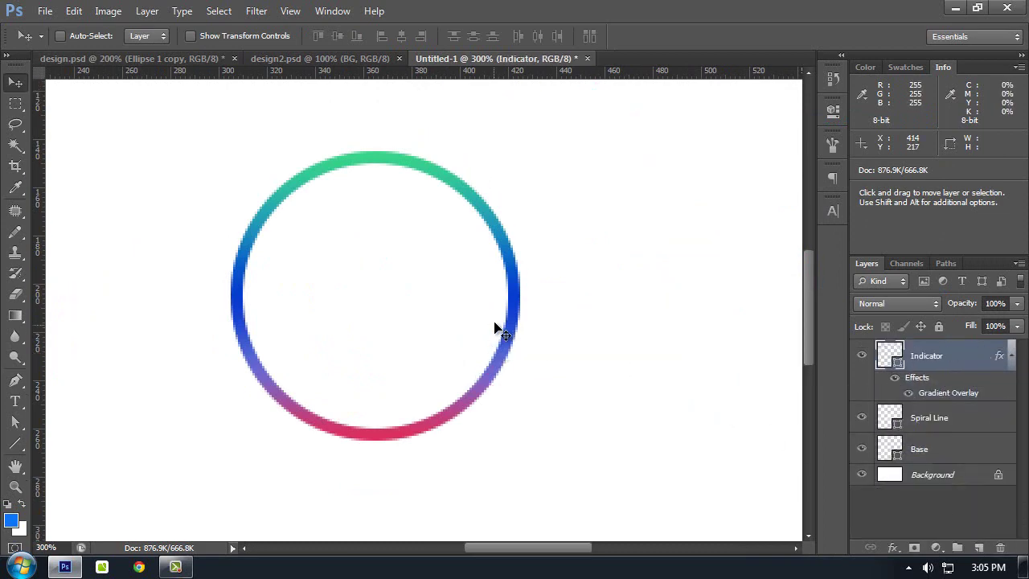
# Step: Set the Indicator layer's Gradient Overlay angle to 90° and reverse the gradient
pyautogui.doubleClick(964, 393)
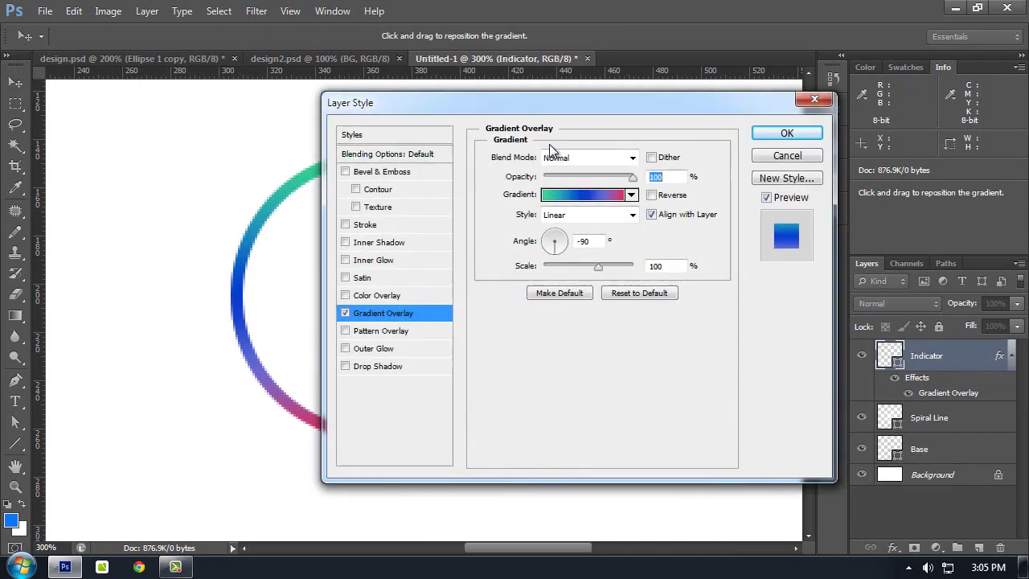
pyautogui.moveTo(540, 103); pyautogui.dragTo(708, 98)
pyautogui.click(741, 197)
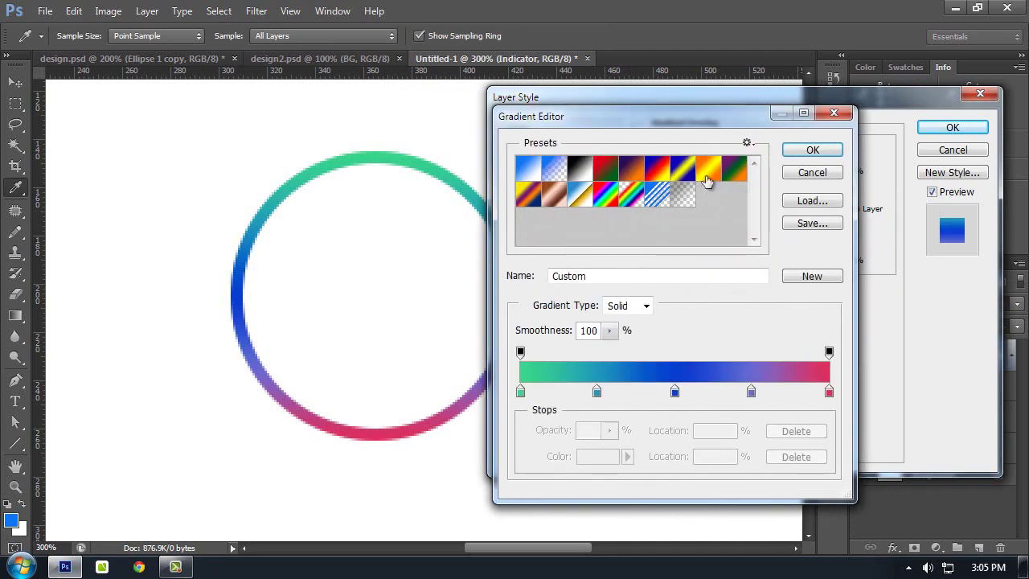
pyautogui.moveTo(667, 117); pyautogui.dragTo(566, 94)
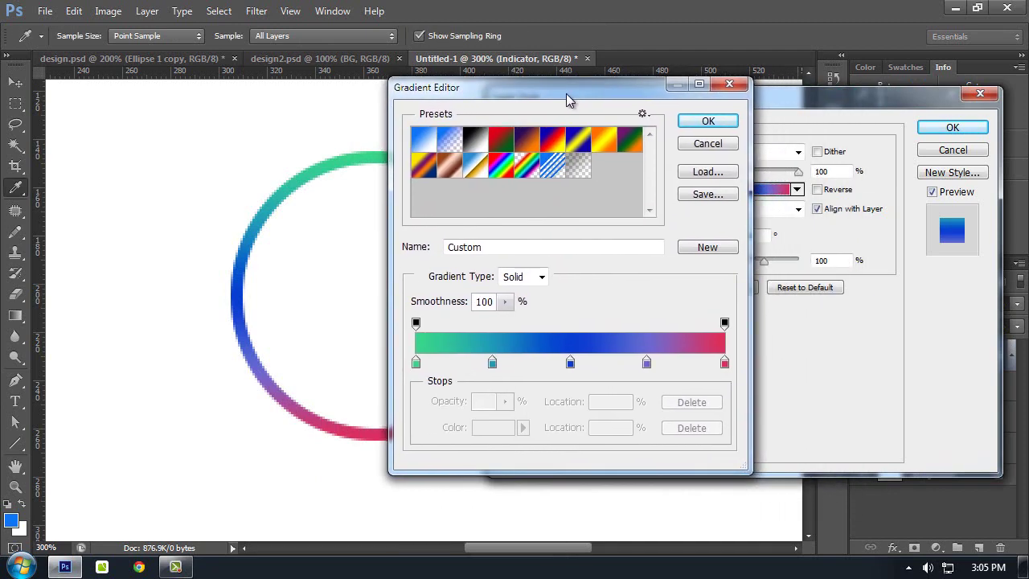
pyautogui.click(698, 143)
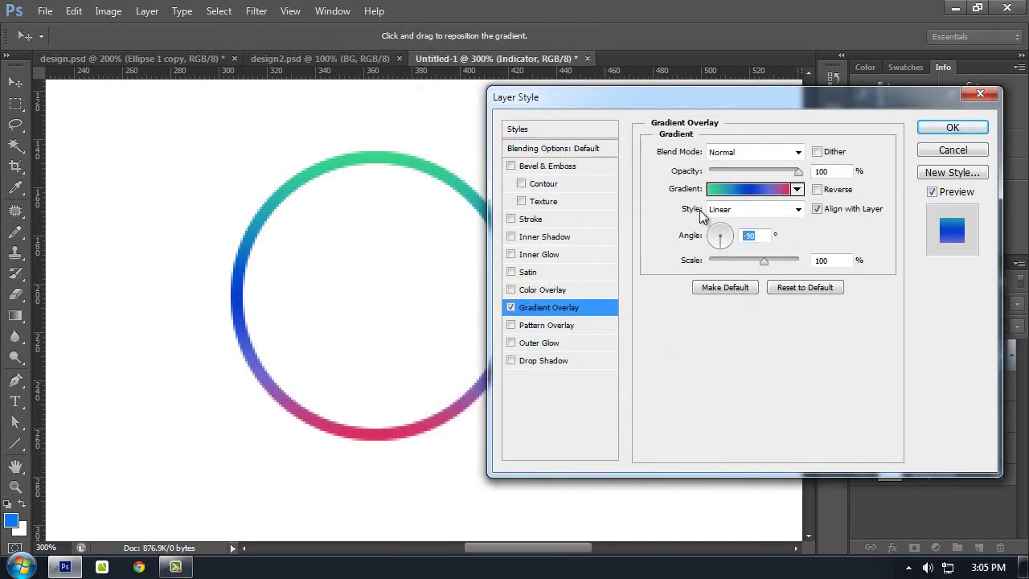
pyautogui.write('90')
pyautogui.click(816, 190)
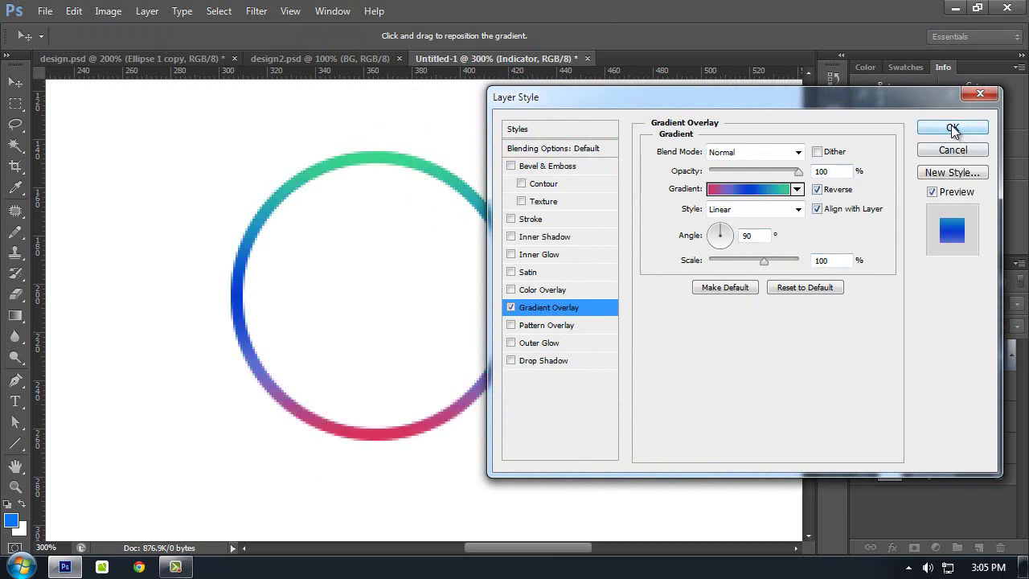
# Step: Inspect the colour stops of the Indicator's reversed gradient and apply the Gradient Overlay settings
pyautogui.click(747, 189)
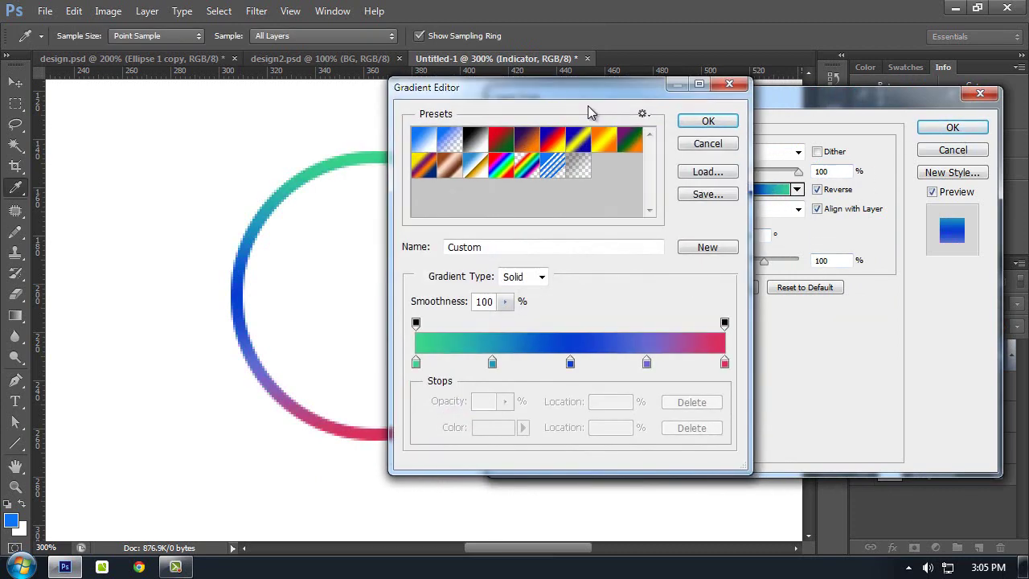
pyautogui.moveTo(588, 89); pyautogui.dragTo(378, 89)
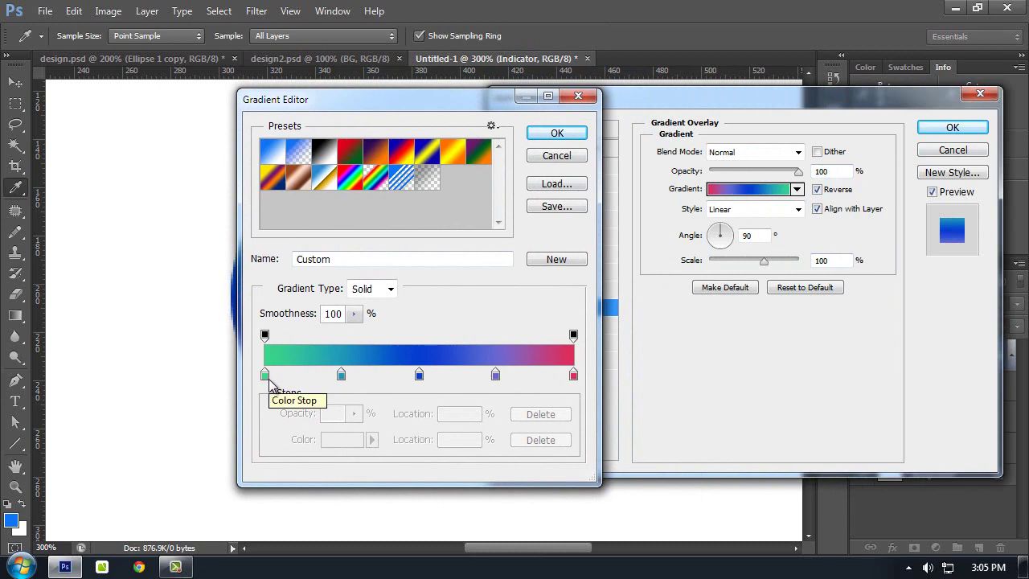
pyautogui.moveTo(410, 106); pyautogui.dragTo(332, 103)
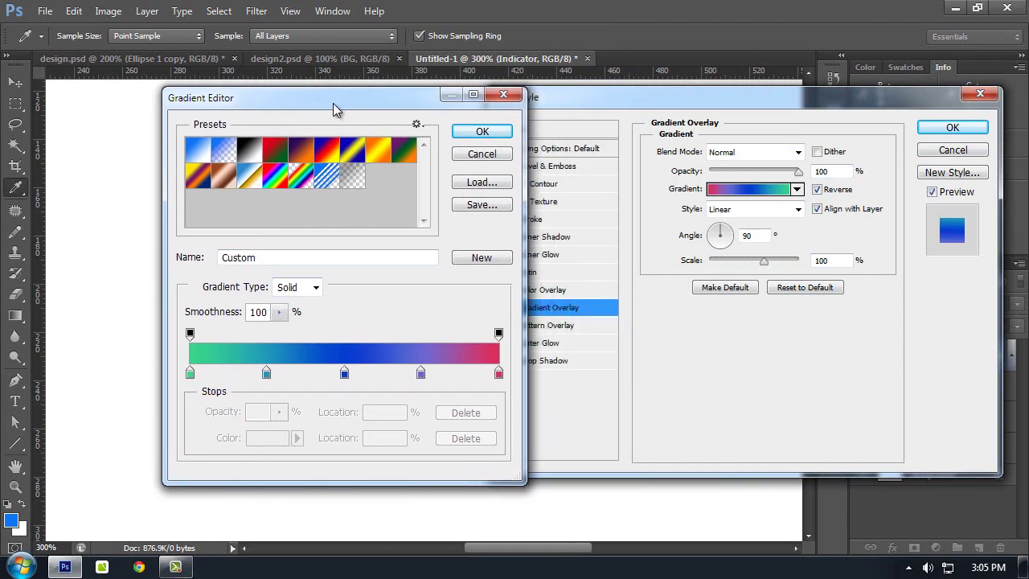
pyautogui.click(454, 139)
pyautogui.moveTo(700, 98); pyautogui.dragTo(526, 98)
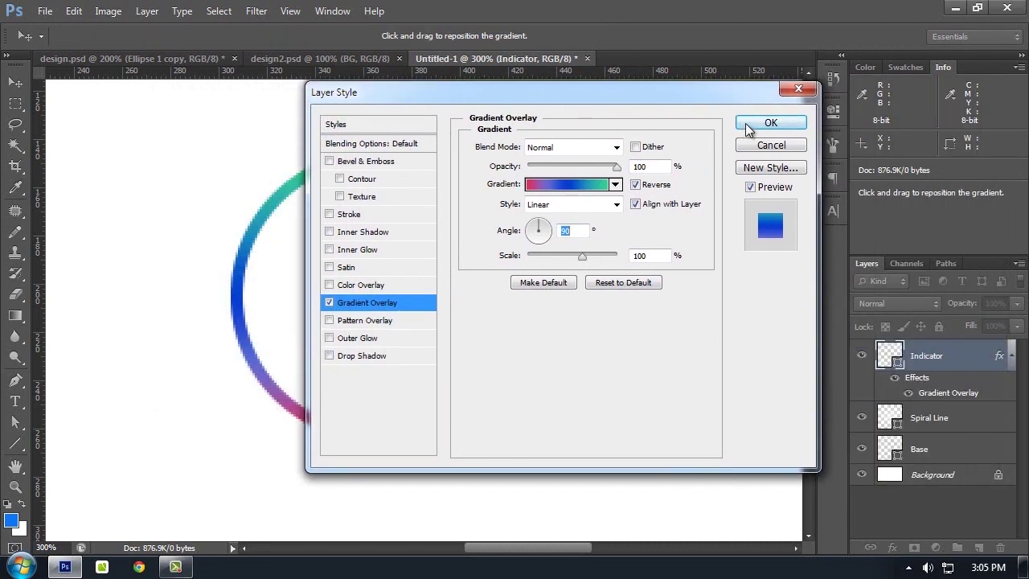
pyautogui.click(769, 123)
# Step: Mask the Indicator layer to the ring's upper-right quarter with a rectangular selection aligned to the guides, and hide the guides
pyautogui.hotkey('ctrl', ';')
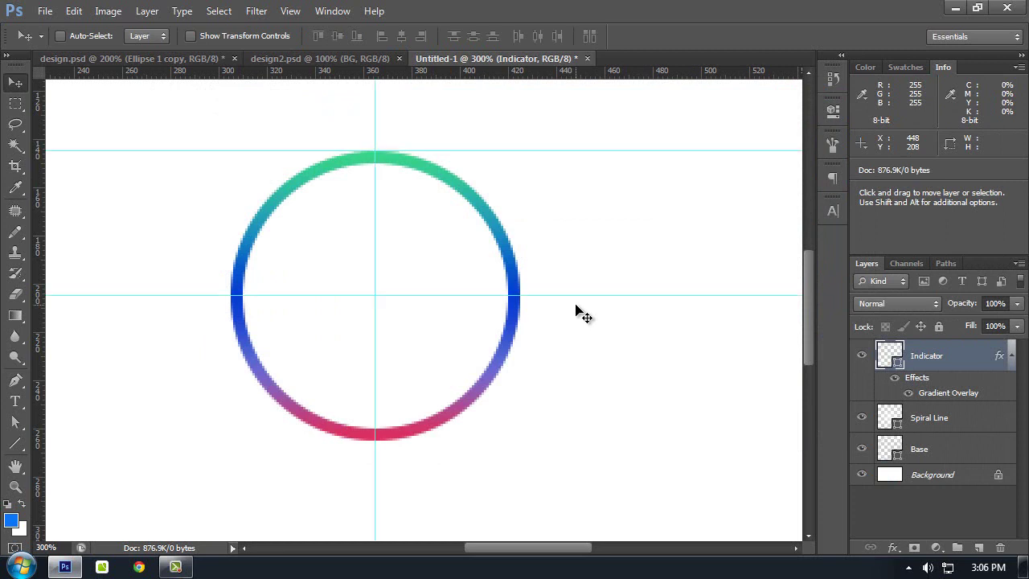
pyautogui.click(18, 103)
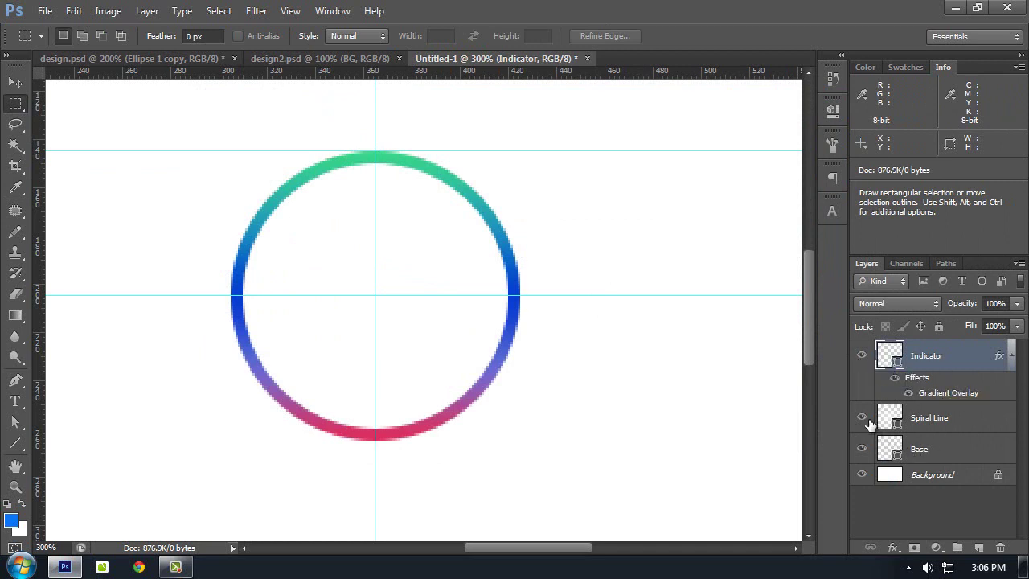
pyautogui.moveTo(373, 135); pyautogui.dragTo(212, 486)
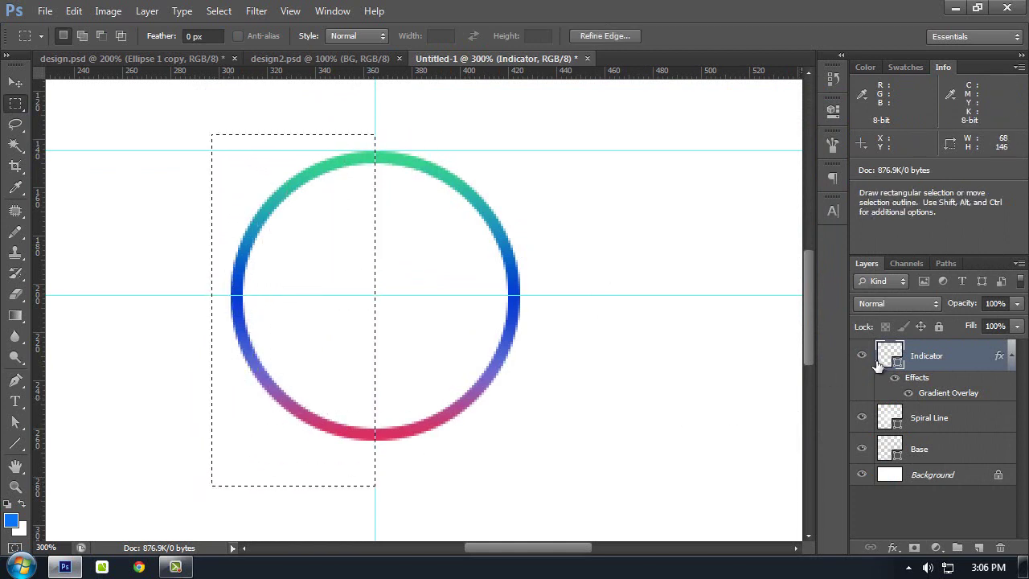
pyautogui.moveTo(374, 150); pyautogui.dragTo(573, 295)
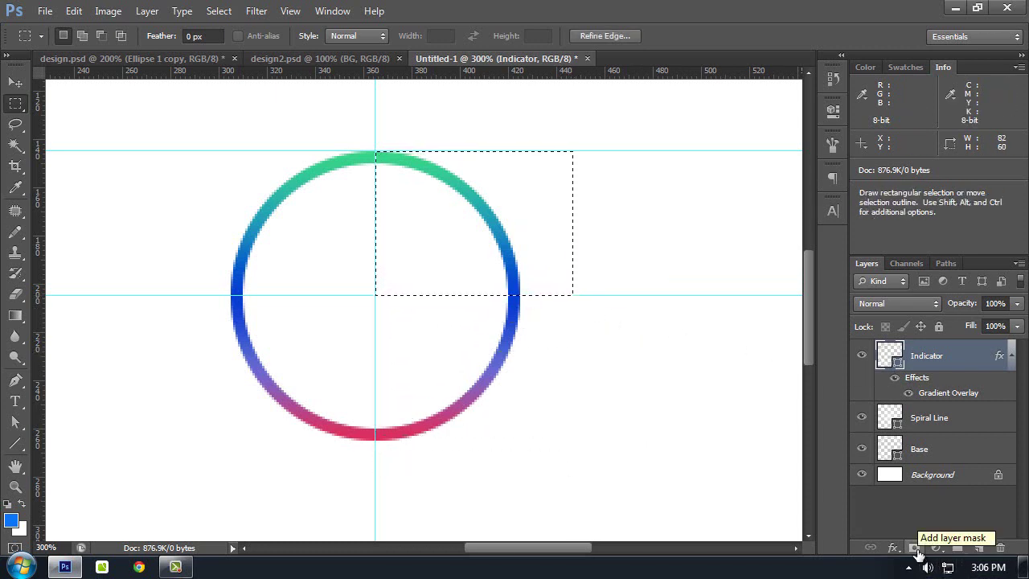
pyautogui.click(914, 548)
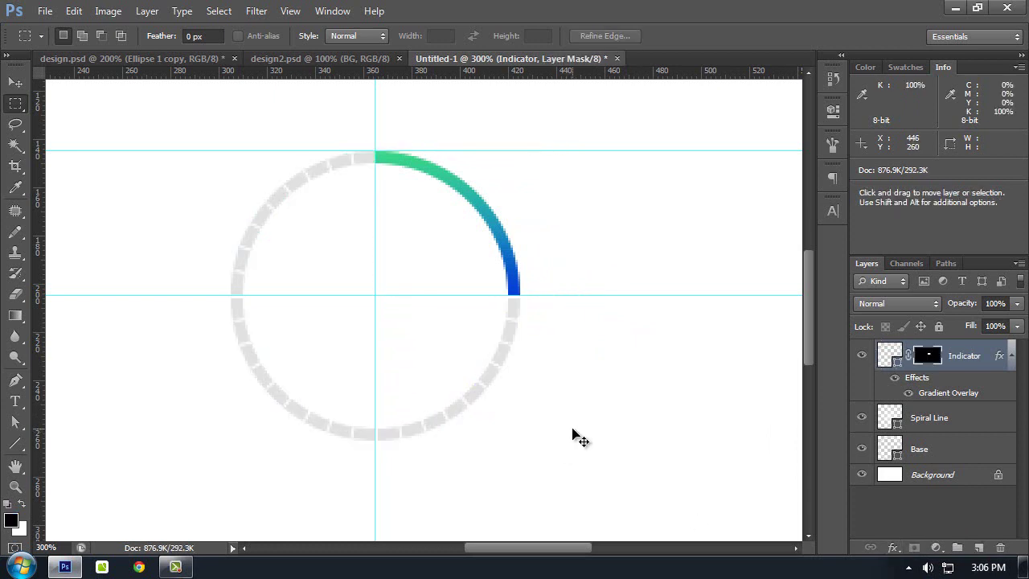
pyautogui.hotkey('ctrl', ';')
pyautogui.scroll(-1, 558, 337)
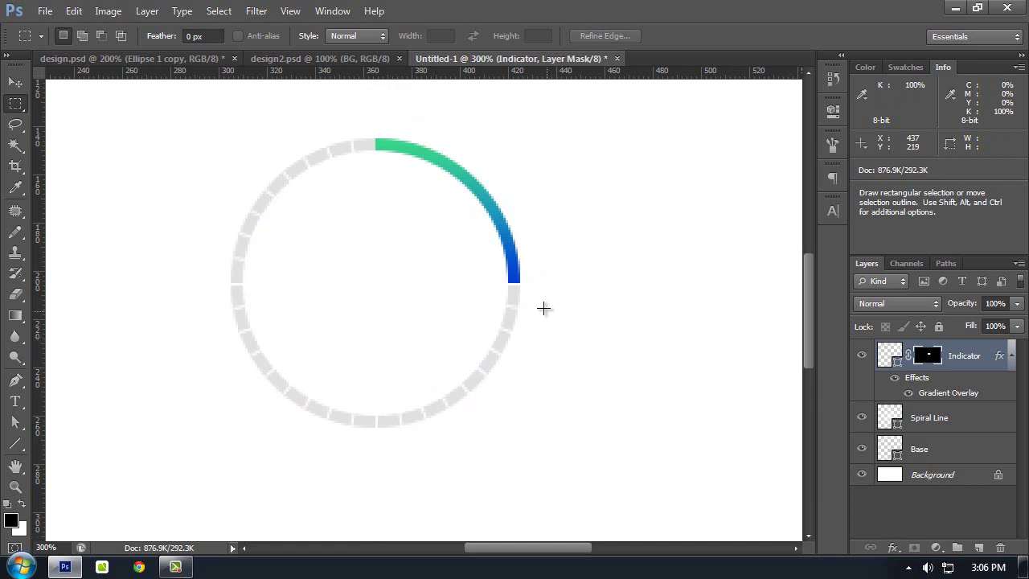
pyautogui.scroll(-3, 543, 308)
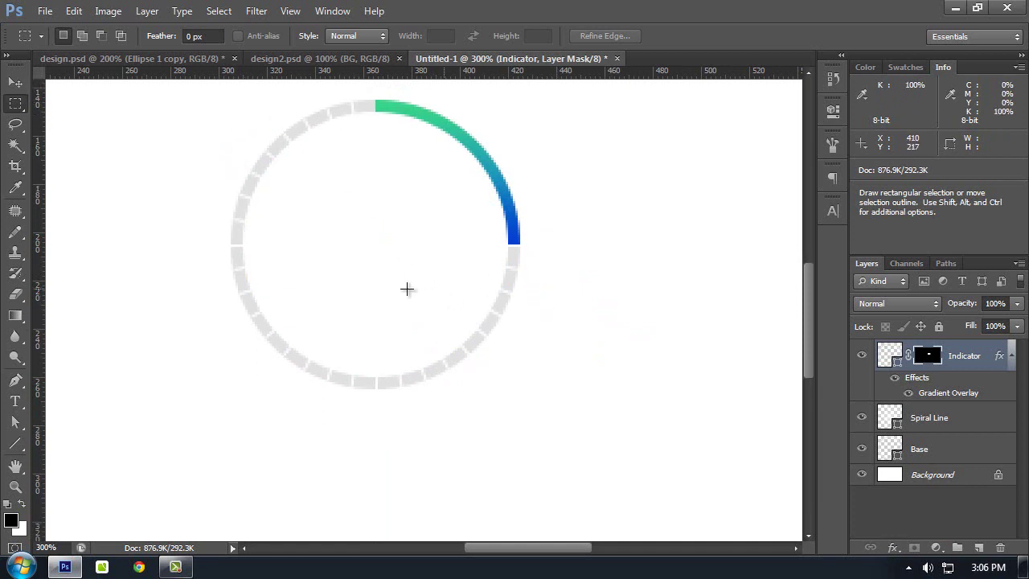
pyautogui.scroll(2, 420, 212)
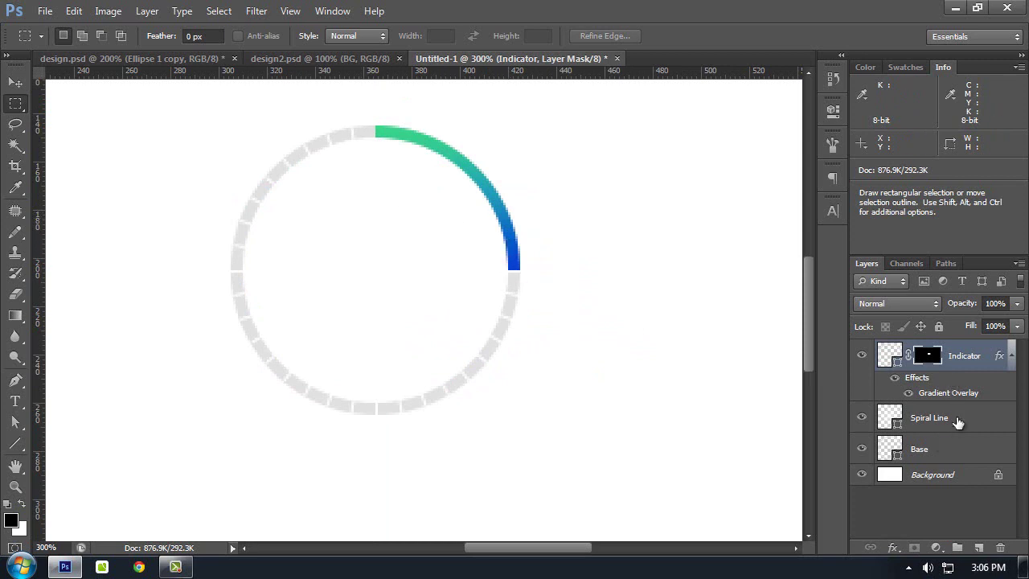
# Step: Add the text 15 inside the ring on a new layer, in white 18 pt Helvetica LT Std Light
pyautogui.click(979, 547)
pyautogui.press('t')
pyautogui.click(334, 256)
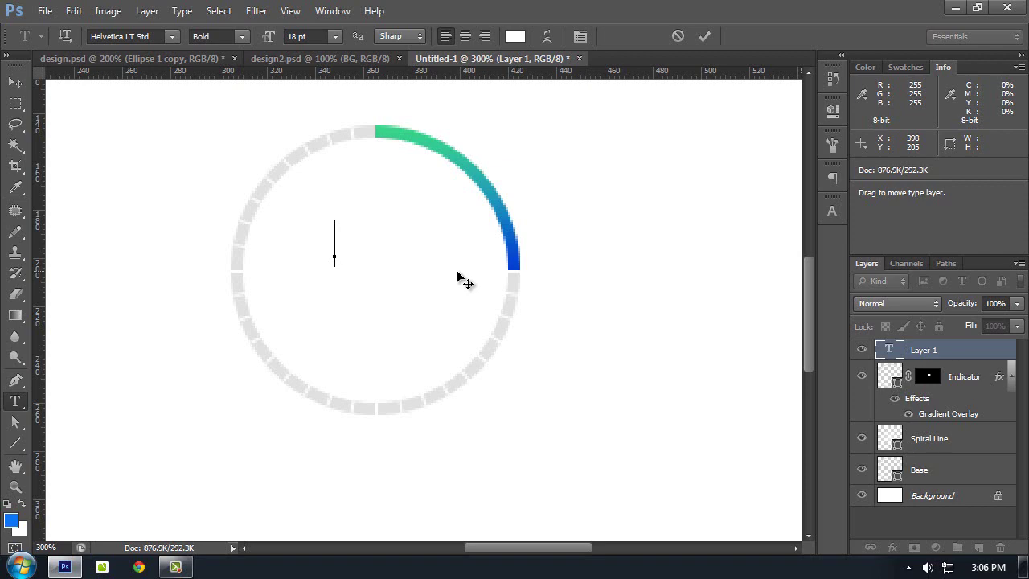
pyautogui.hotkey('ctrl', 'a')
pyautogui.click(515, 36)
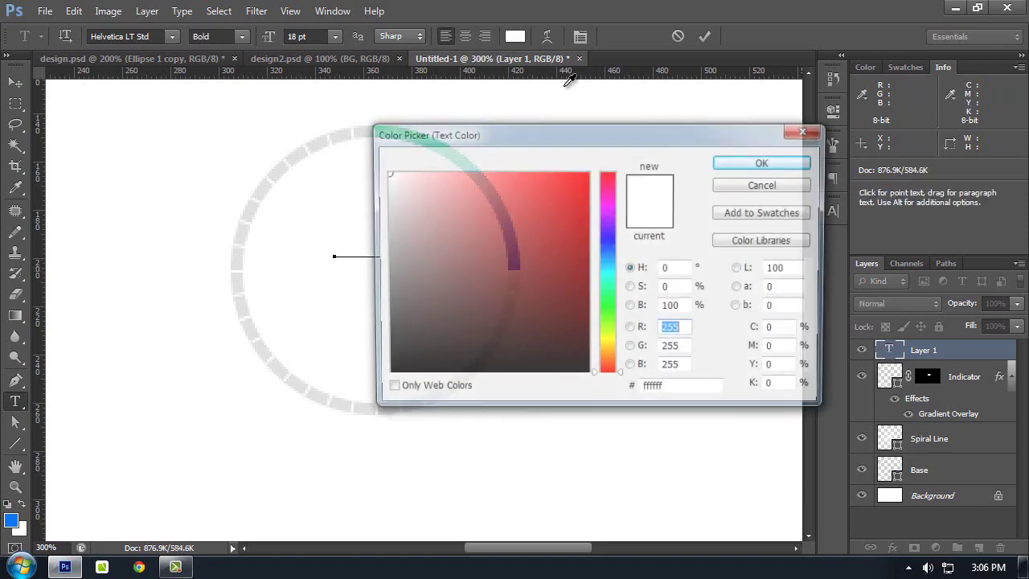
pyautogui.click(766, 162)
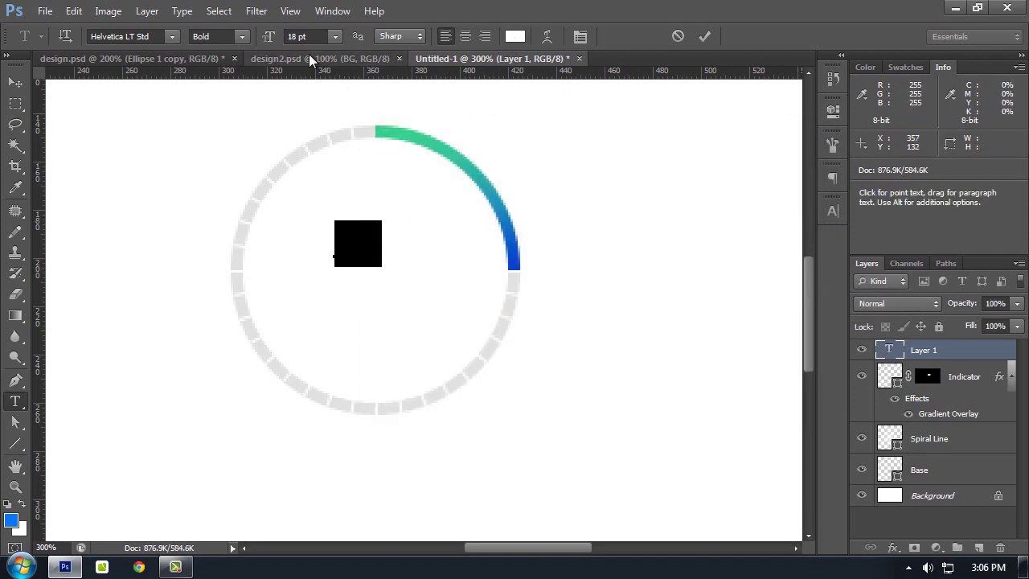
pyautogui.click(201, 36)
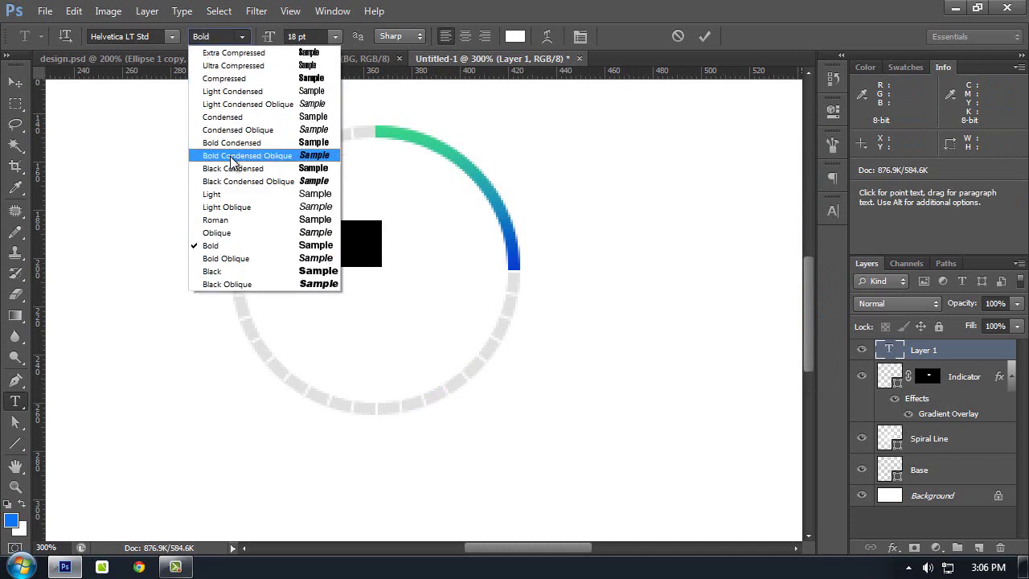
pyautogui.click(241, 193)
pyautogui.click(15, 82)
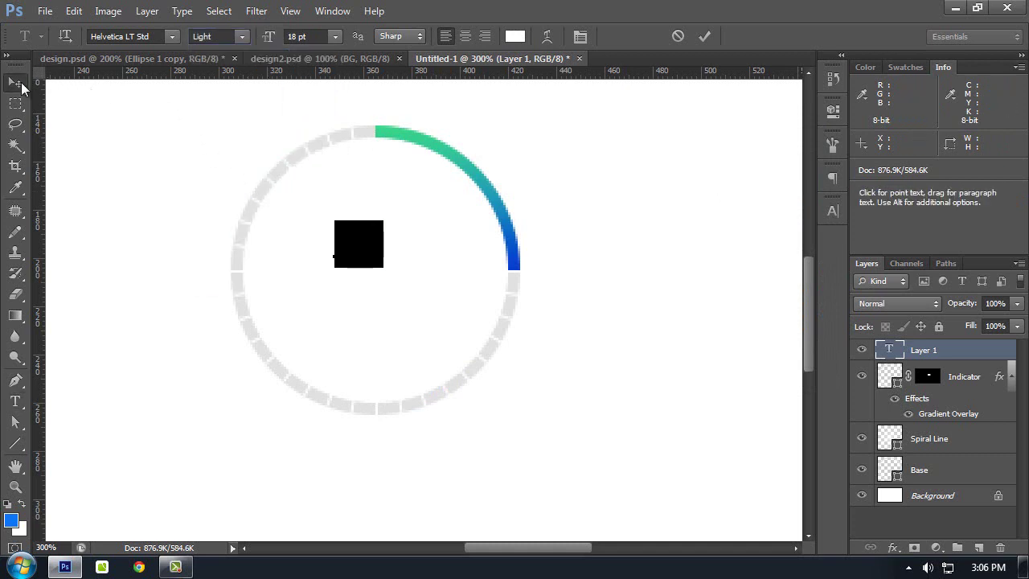
# Step: Set the font size of the number 15 to 60 pt and reposition it inside the ring
pyautogui.doubleClick(893, 351)
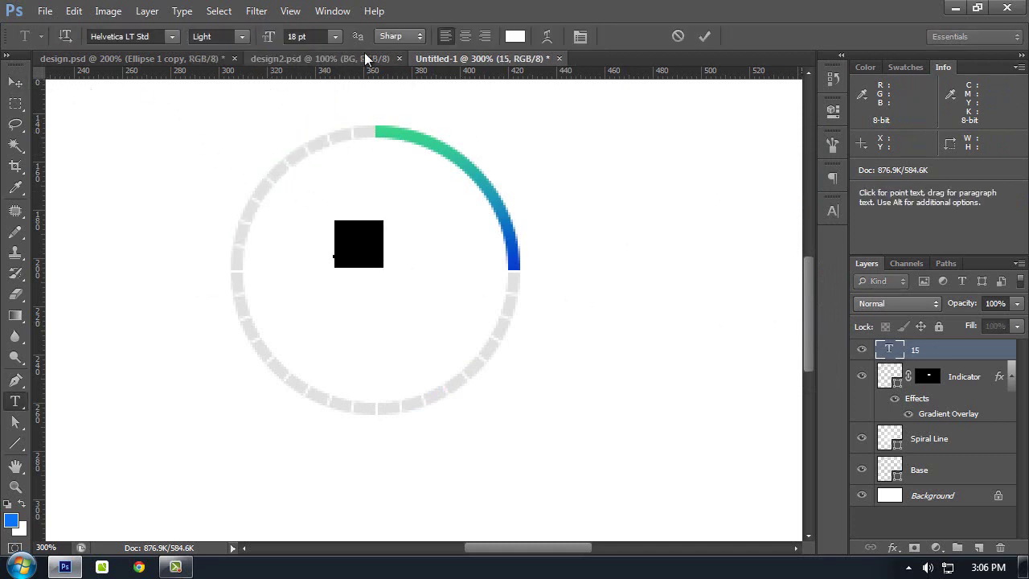
pyautogui.click(335, 37)
pyautogui.click(329, 292)
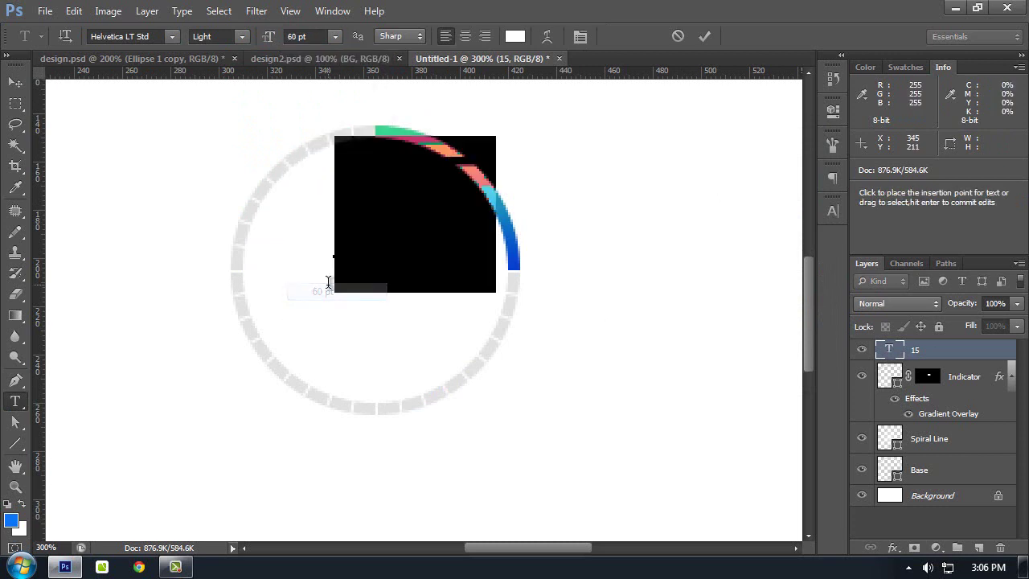
pyautogui.click(15, 82)
pyautogui.moveTo(331, 172); pyautogui.dragTo(321, 233)
# Step: Copy the hex code 063dd0 from the 50% colour stop of the Indicator layer's gradient
pyautogui.keyDown('ctrl'); pyautogui.click(523, 261); pyautogui.keyUp('ctrl')
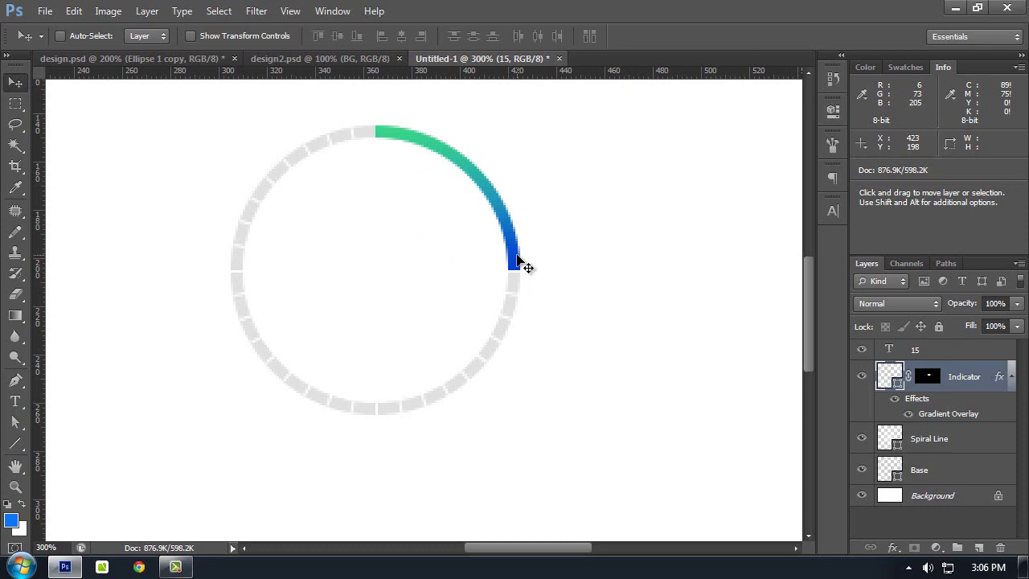
pyautogui.doubleClick(930, 416)
pyautogui.click(578, 184)
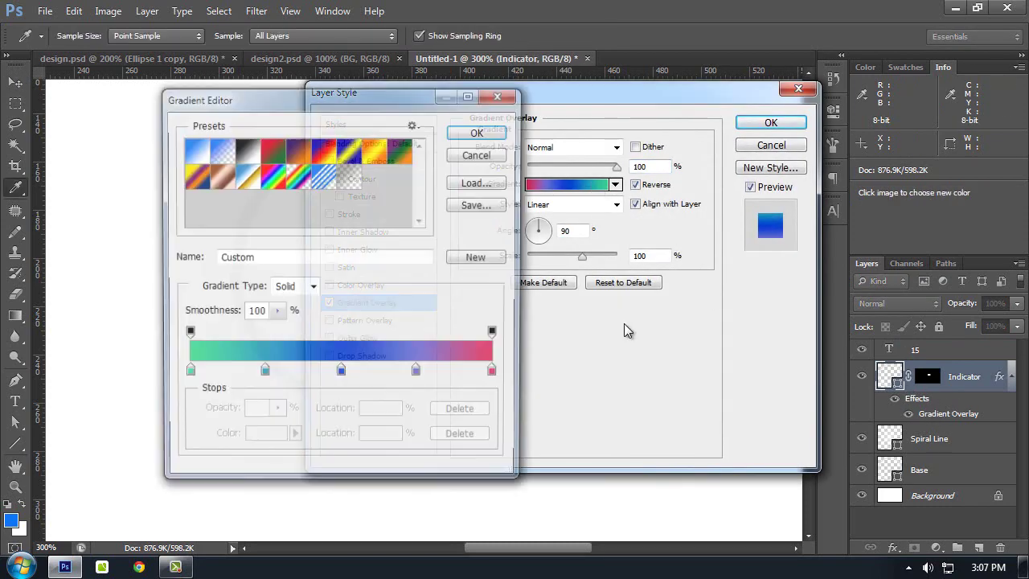
pyautogui.doubleClick(341, 373)
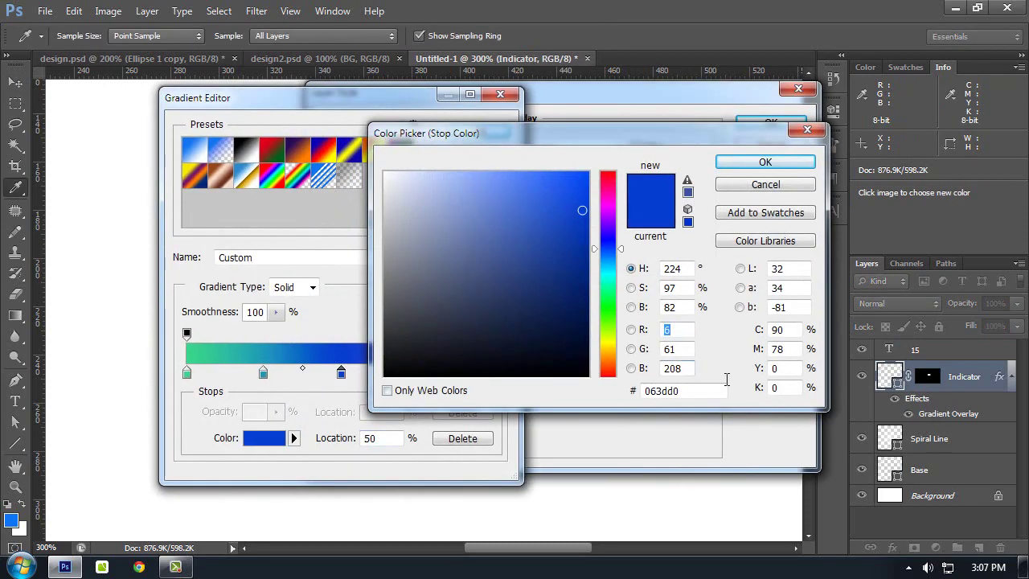
pyautogui.click(761, 167)
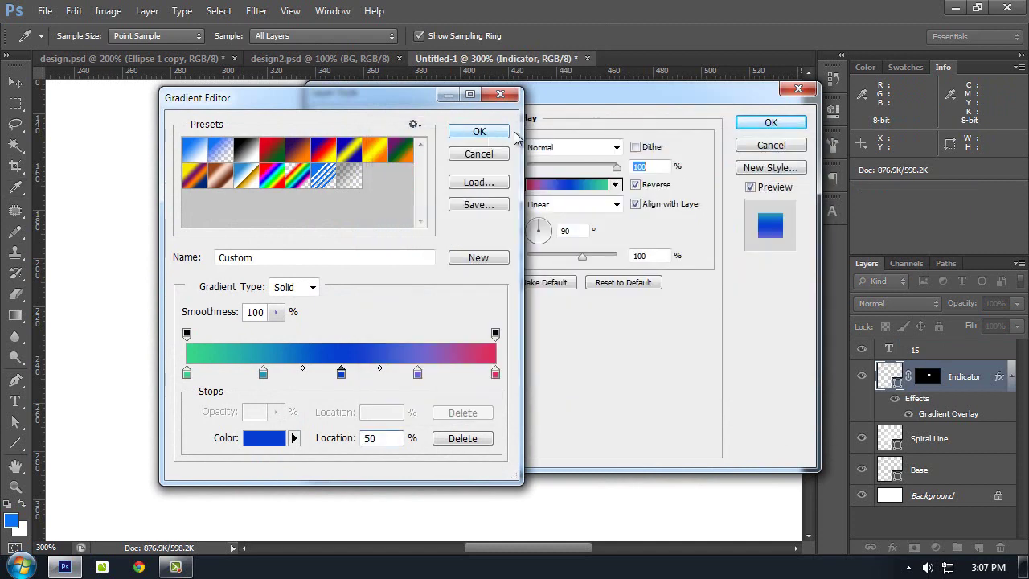
pyautogui.click(477, 131)
pyautogui.click(770, 123)
# Step: Set the number 15's text colour to 063dd0 and move it closer to the ring's centre
pyautogui.doubleClick(890, 349)
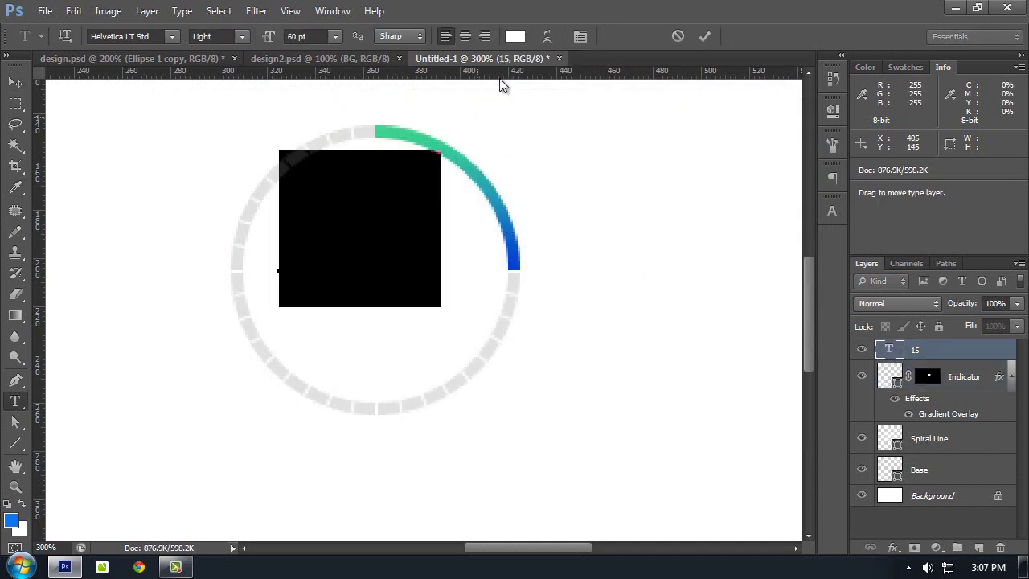
pyautogui.click(515, 37)
pyautogui.hotkey('ctrl', 'v')
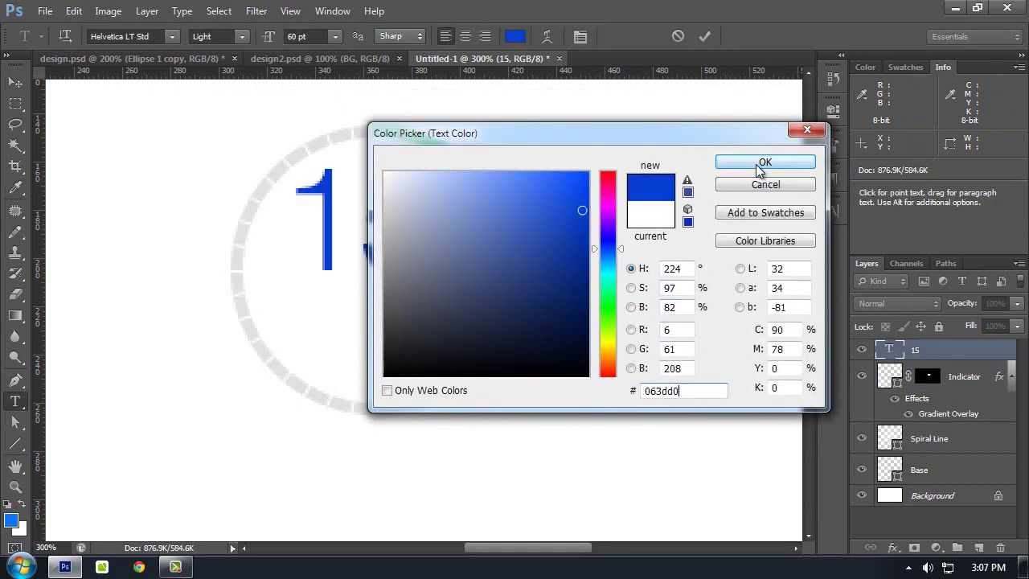
pyautogui.click(764, 161)
pyautogui.click(15, 84)
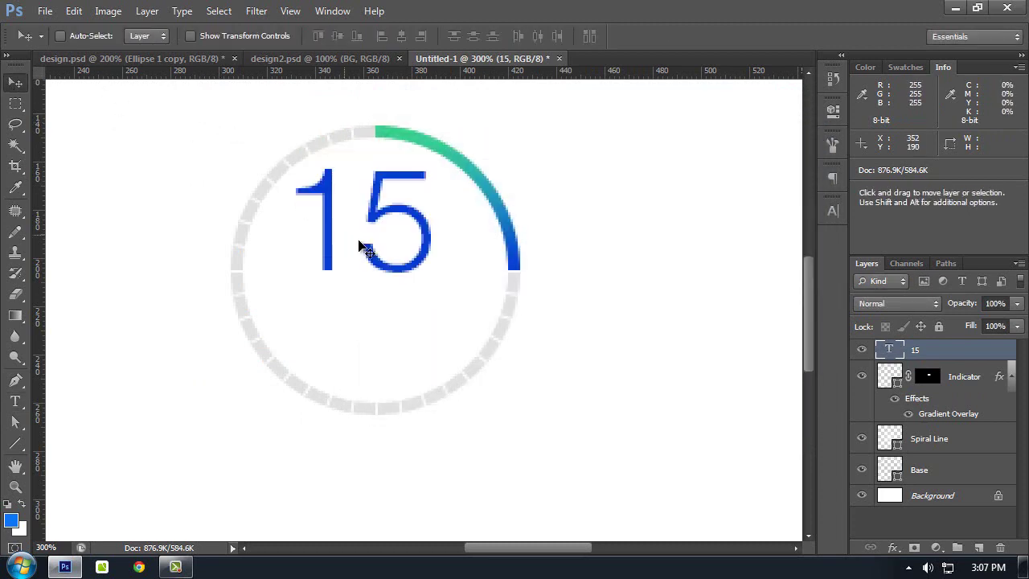
pyautogui.moveTo(362, 245); pyautogui.dragTo(368, 270)
# Step: Add the text sec on a new layer beside the ring, in 18 pt Helvetica LT Std Light coloured 666666
pyautogui.press('t')
pyautogui.click(561, 343)
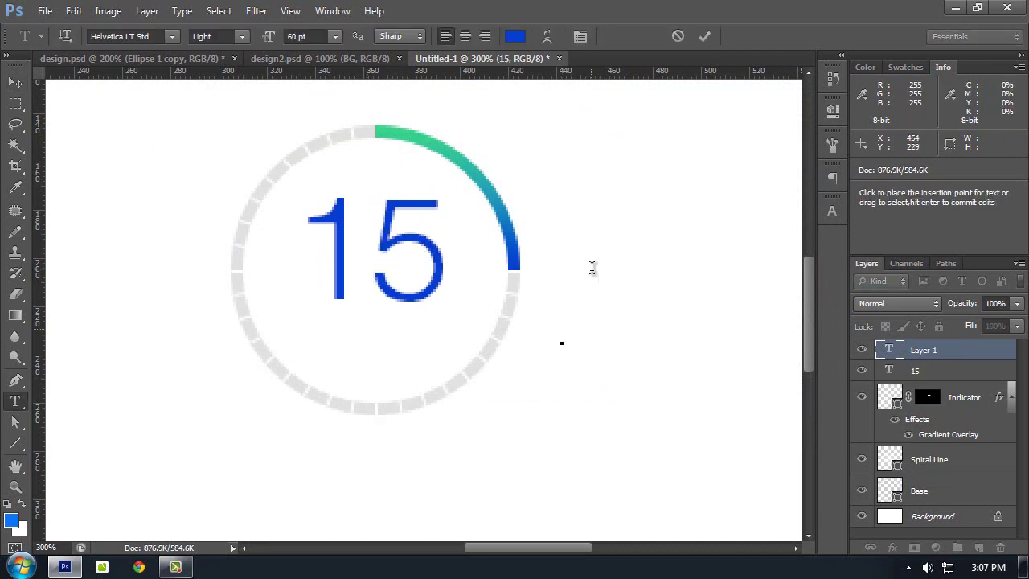
pyautogui.click(336, 37)
pyautogui.click(329, 204)
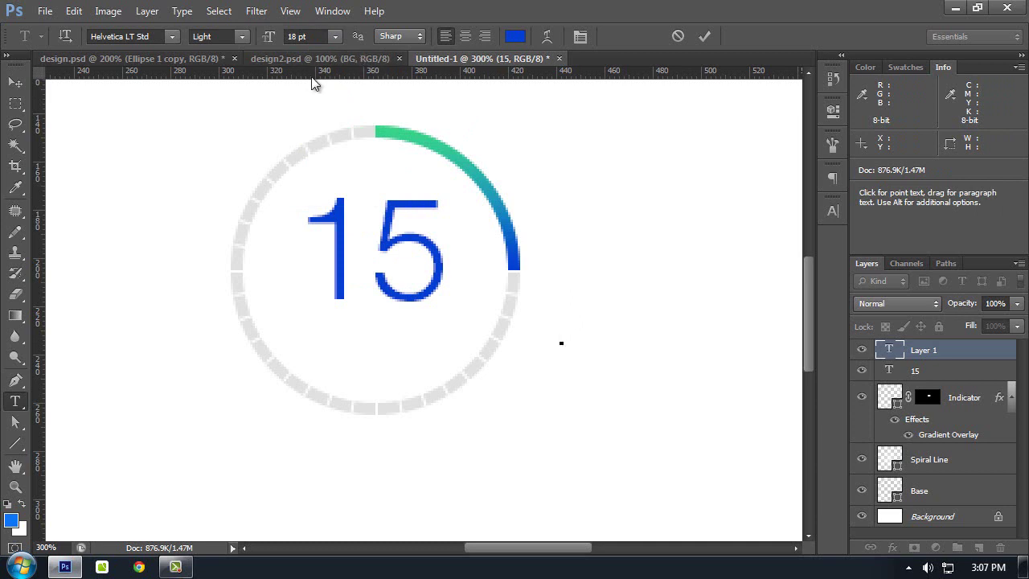
pyautogui.hotkey('ctrl', 'a')
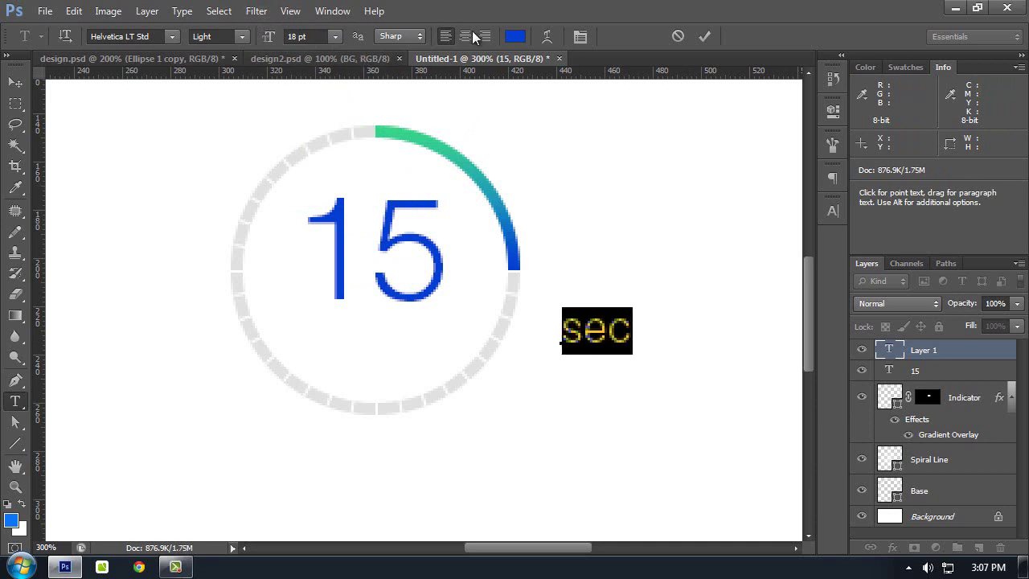
pyautogui.click(518, 36)
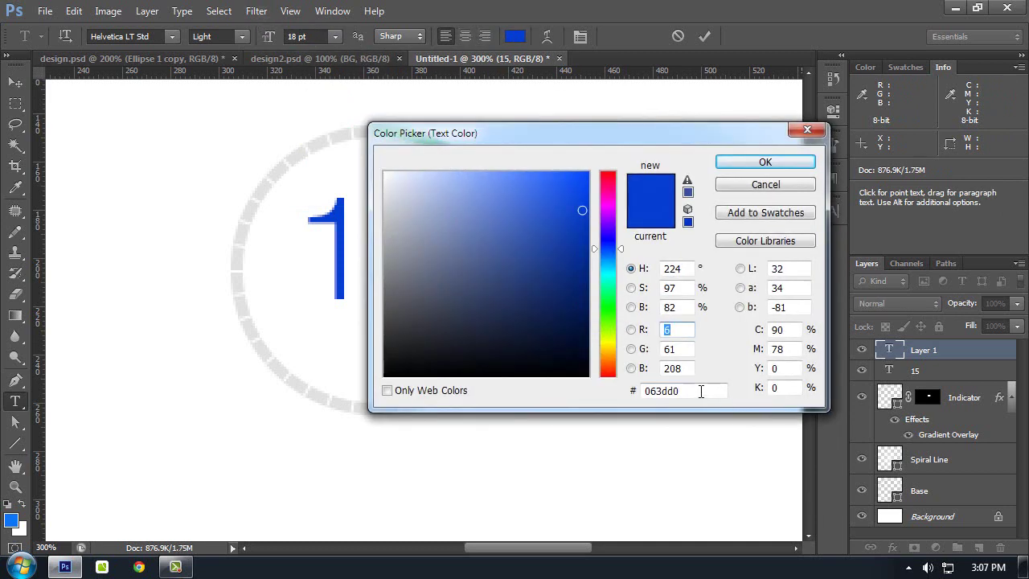
pyautogui.write('666666')
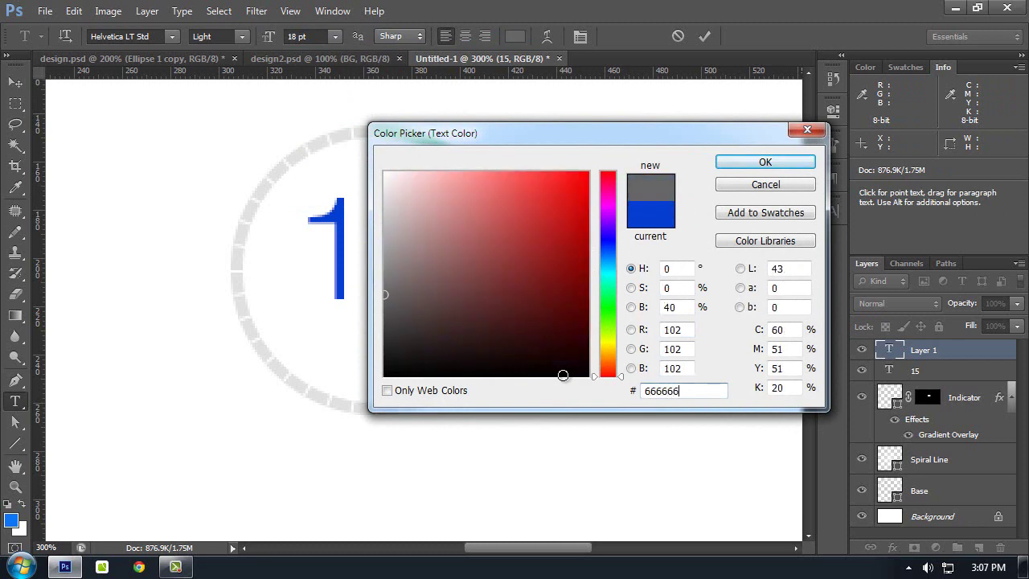
pyautogui.press('Return')
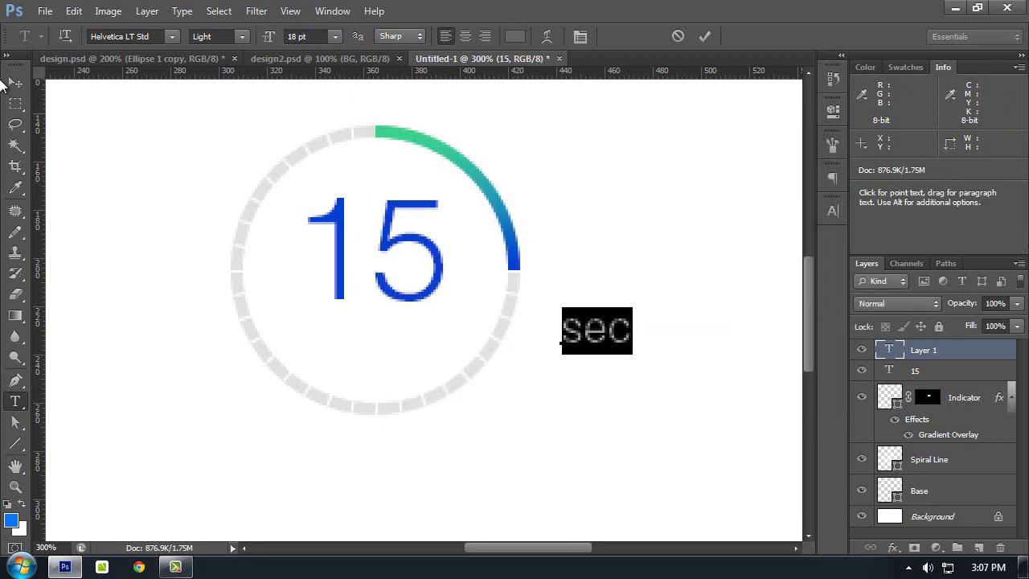
pyautogui.hotkey('ctrl', 'Return')
# Step: Move the sec text inside the ring and nudge it down to leave a gap beneath the number 15
pyautogui.press('v')
pyautogui.moveTo(590, 341); pyautogui.dragTo(369, 354)
pyautogui.moveTo(425, 260); pyautogui.dragTo(420, 139)
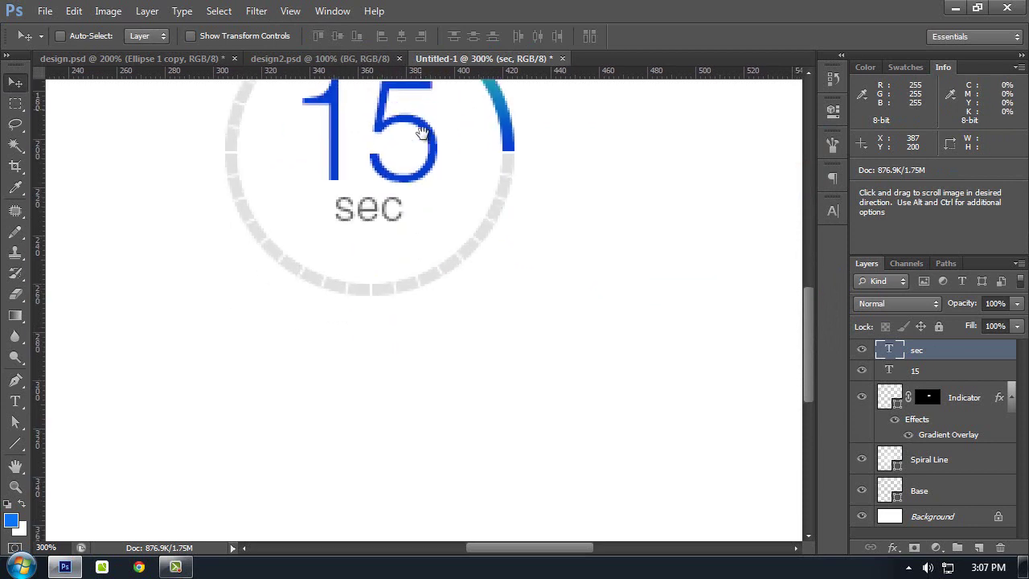
pyautogui.moveTo(407, 224); pyautogui.dragTo(424, 206)
pyautogui.hotkey('shift', 'Down')
pyautogui.hotkey('shift', 'Down')
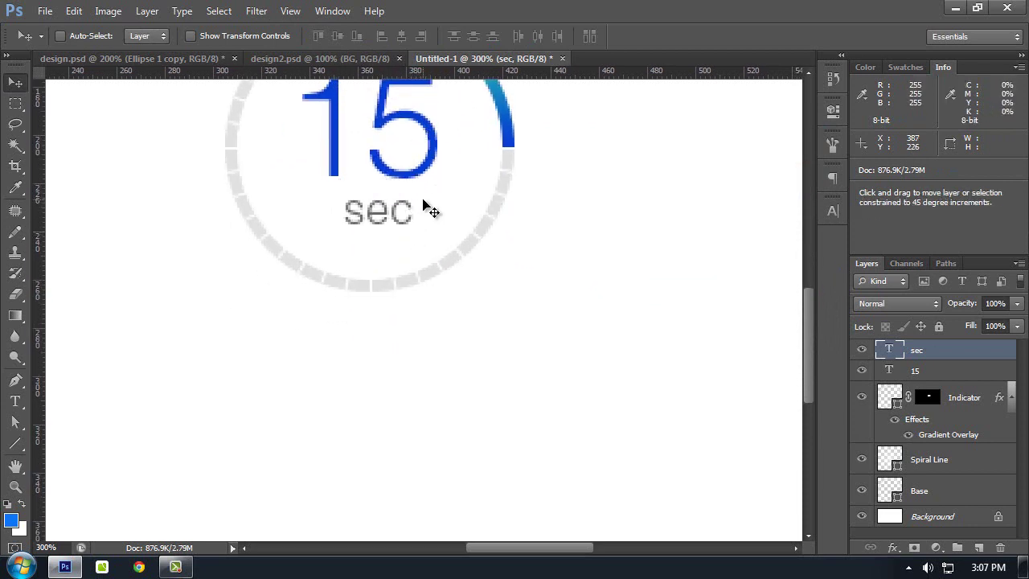
pyautogui.hotkey('shift', 'Up')
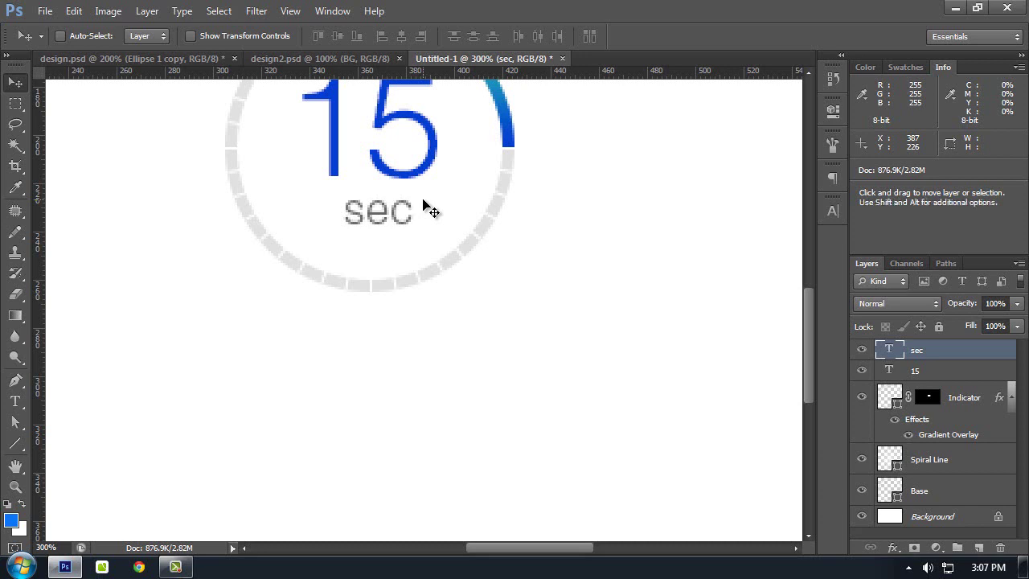
pyautogui.press('Down')
pyautogui.press('Down')
pyautogui.press('Down')
pyautogui.press('Down')
pyautogui.press('Down')
pyautogui.press('Down')
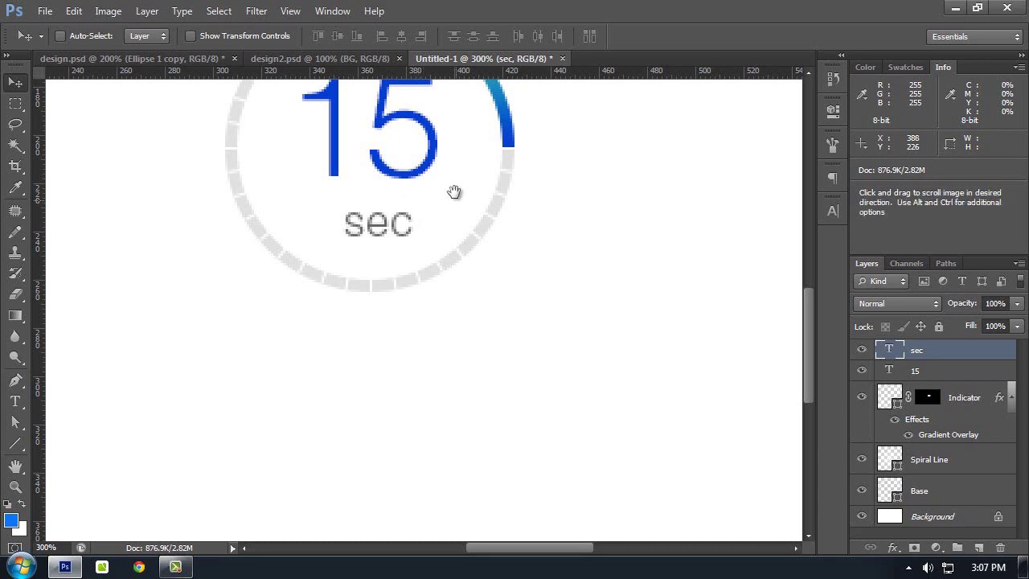
pyautogui.moveTo(452, 193); pyautogui.dragTo(480, 287)
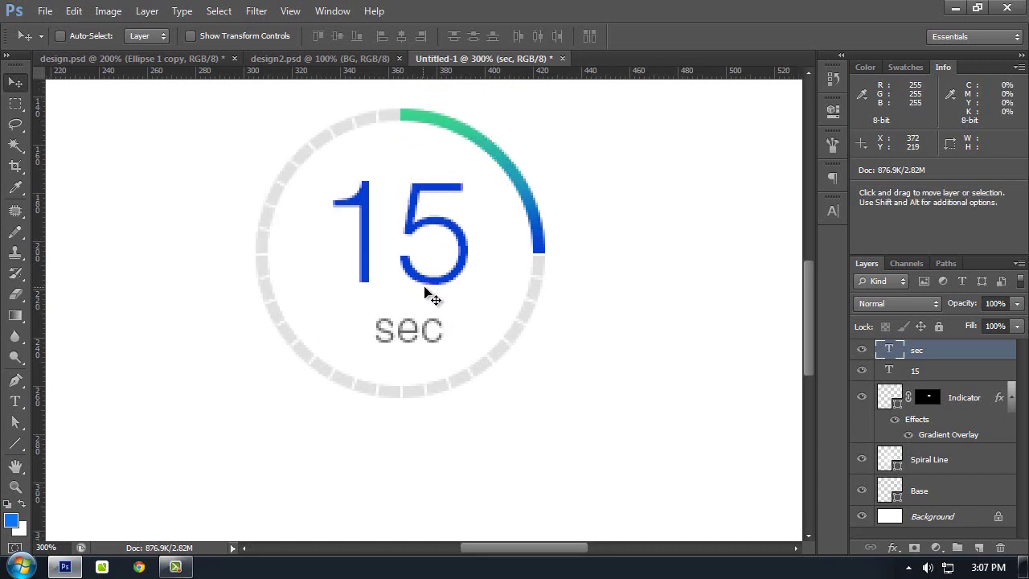
# Step: Group the sec and 15 text layers and name the group Time
pyautogui.keyDown('shift'); pyautogui.click(914, 370); pyautogui.keyUp('shift')
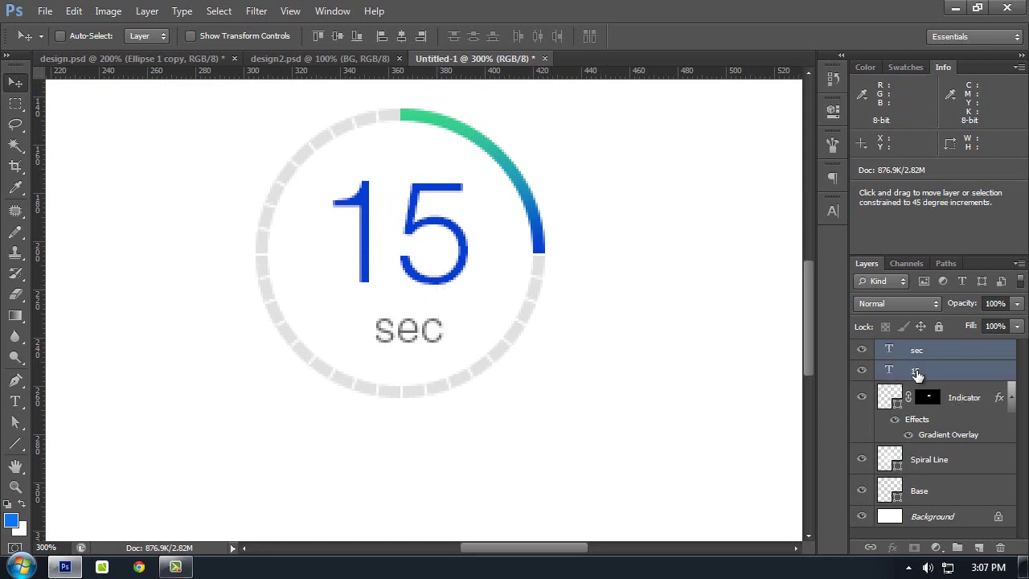
pyautogui.hotkey('ctrl', 'g')
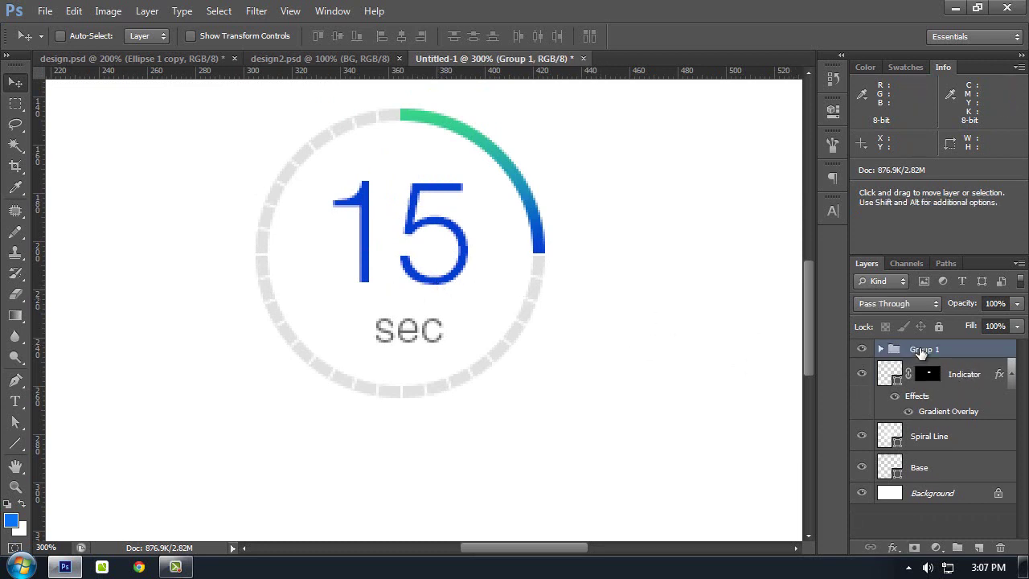
pyautogui.doubleClick(923, 350)
pyautogui.write('Time')
pyautogui.press('Return')
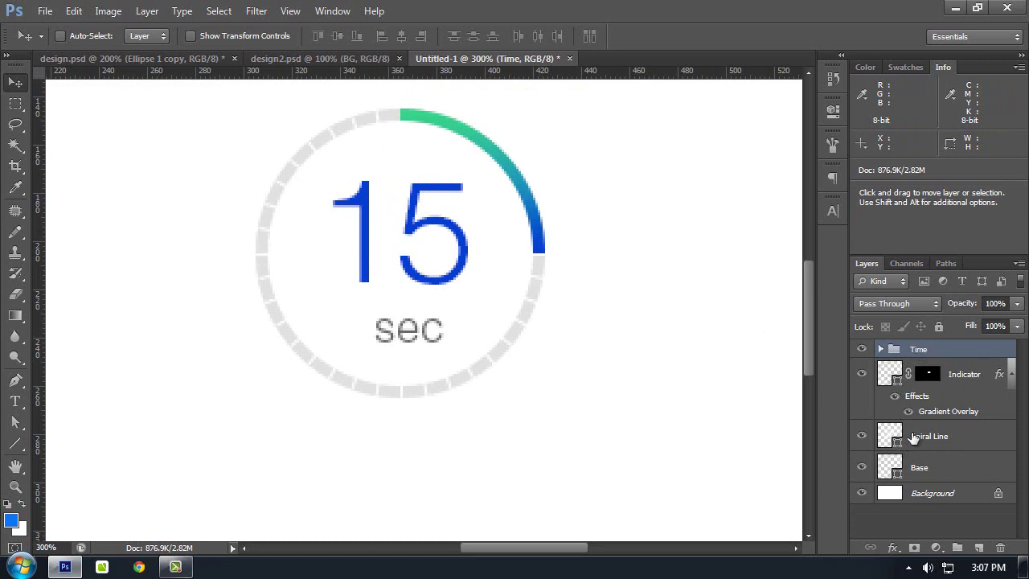
# Step: Align the Time group to the vertical centre of the Base ring
pyautogui.click(935, 470)
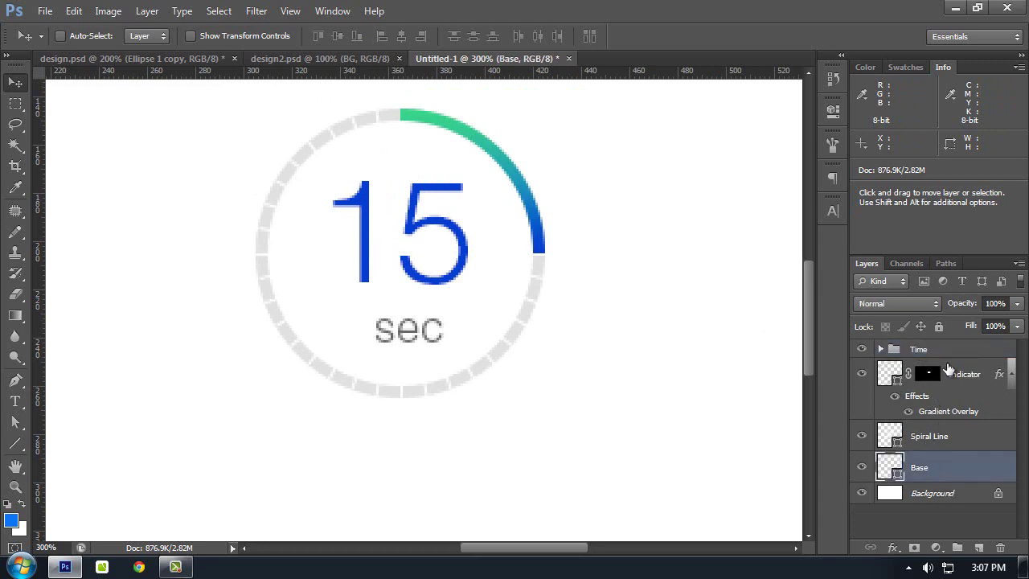
pyautogui.keyDown('ctrl'); pyautogui.click(949, 352); pyautogui.keyUp('ctrl')
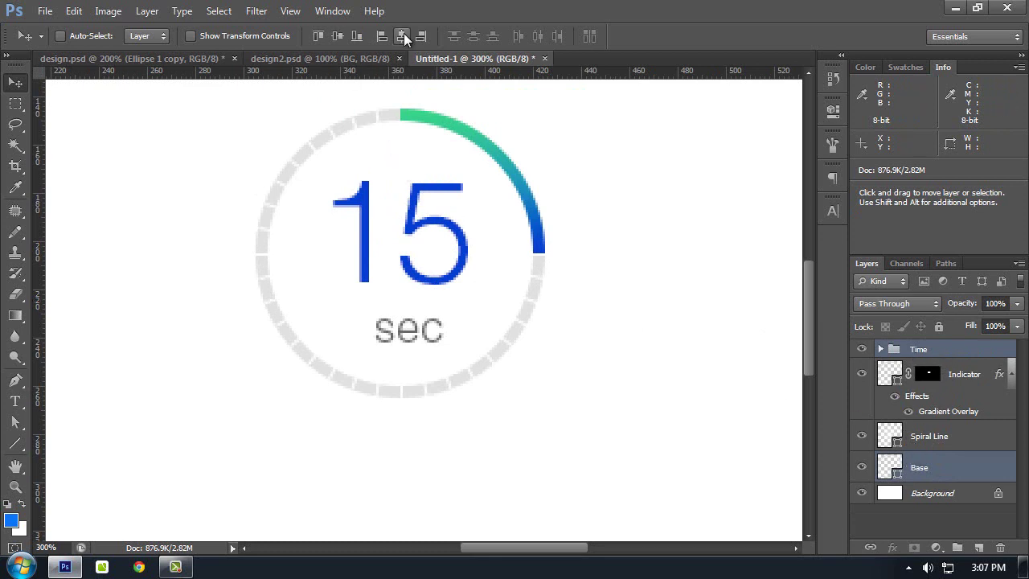
pyautogui.click(336, 35)
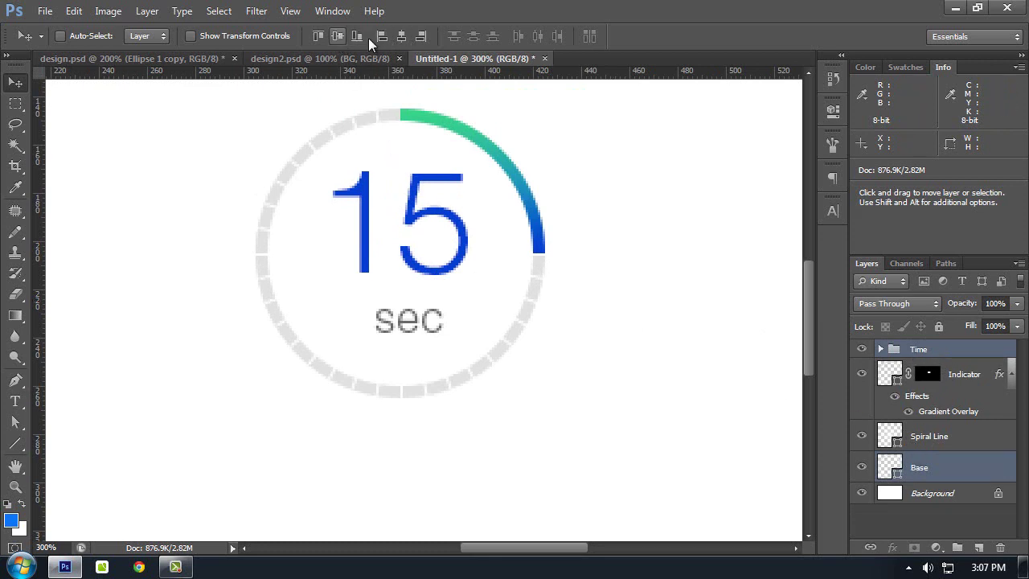
pyautogui.moveTo(546, 264); pyautogui.dragTo(519, 228)
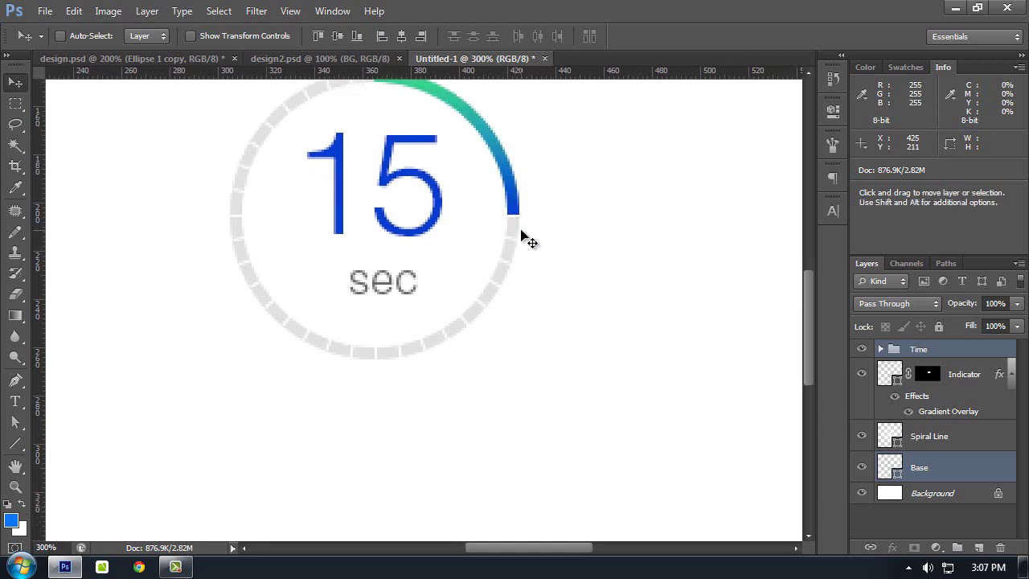
# Step: Set the font size of the sec text to 14 pt
pyautogui.hotkey('ctrl', '-')
pyautogui.hotkey('ctrl', '-')
pyautogui.hotkey('ctrl', '-')
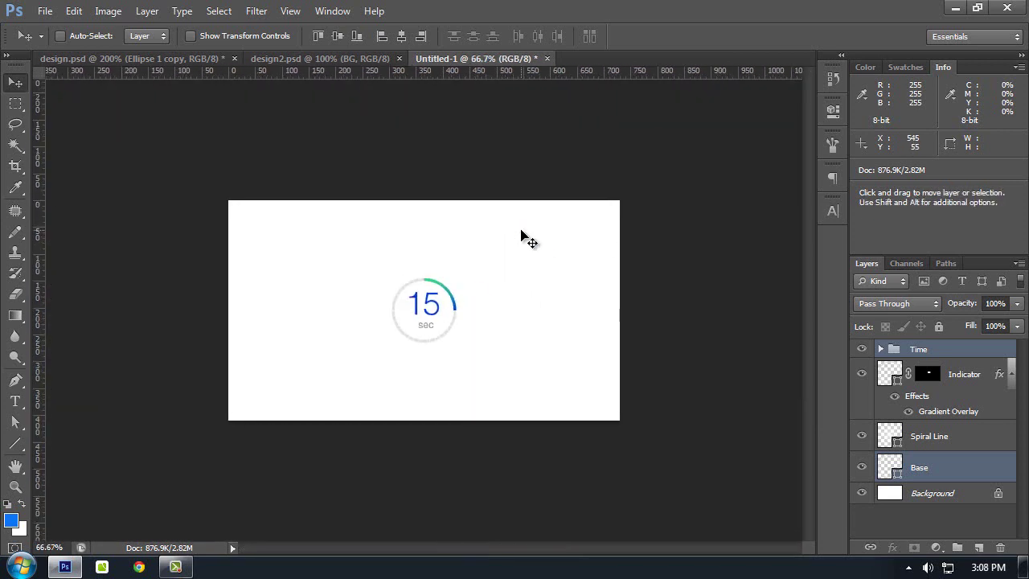
pyautogui.hotkey('ctrl', '+')
pyautogui.hotkey('ctrl', '+')
pyautogui.press('t')
pyautogui.click(427, 358)
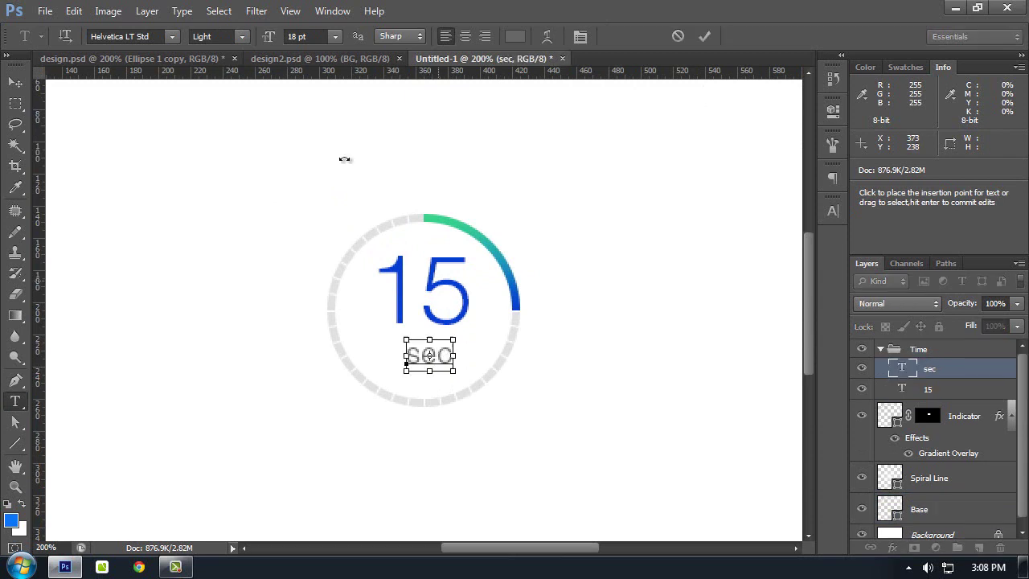
pyautogui.hotkey('ctrl', 'a')
pyautogui.click(296, 36)
pyautogui.click(335, 37)
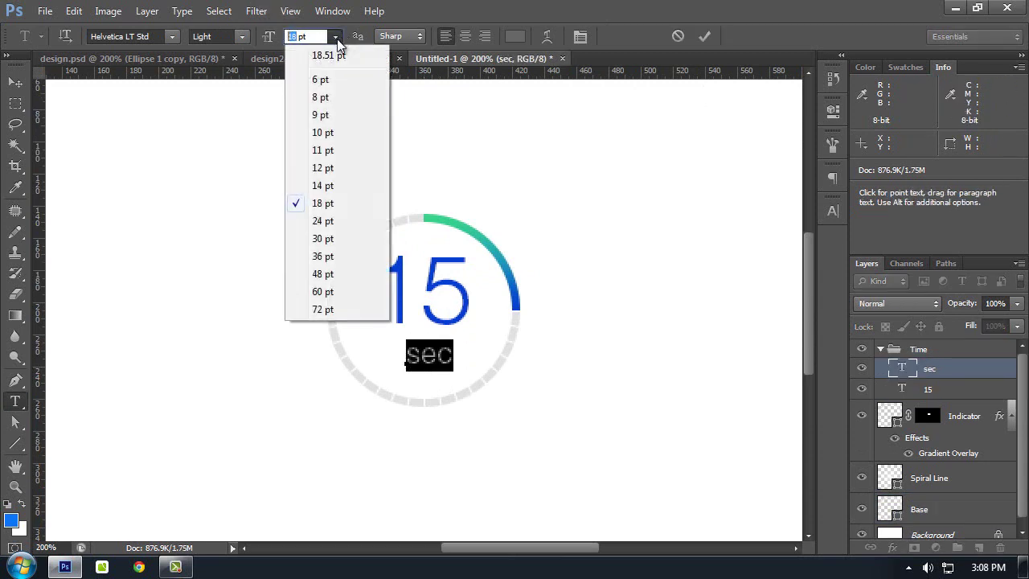
pyautogui.click(334, 187)
pyautogui.hotkey('ctrl', 'Return')
pyautogui.press('v')
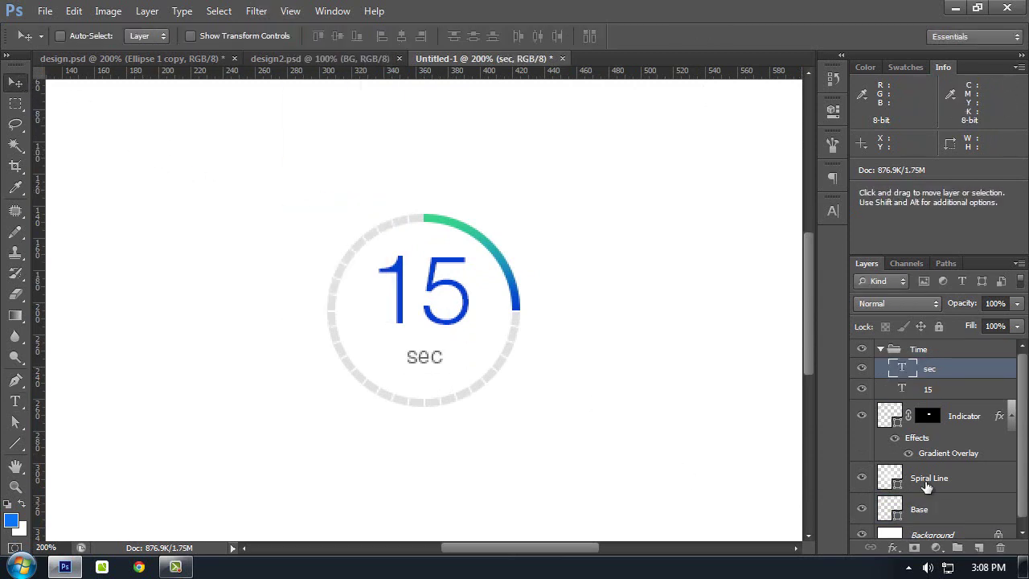
# Step: Align the horizontal centres of the sec and 15 text, and centre the Time group vertically on the Base ring
pyautogui.keyDown('shift'); pyautogui.click(945, 389); pyautogui.keyUp('shift')
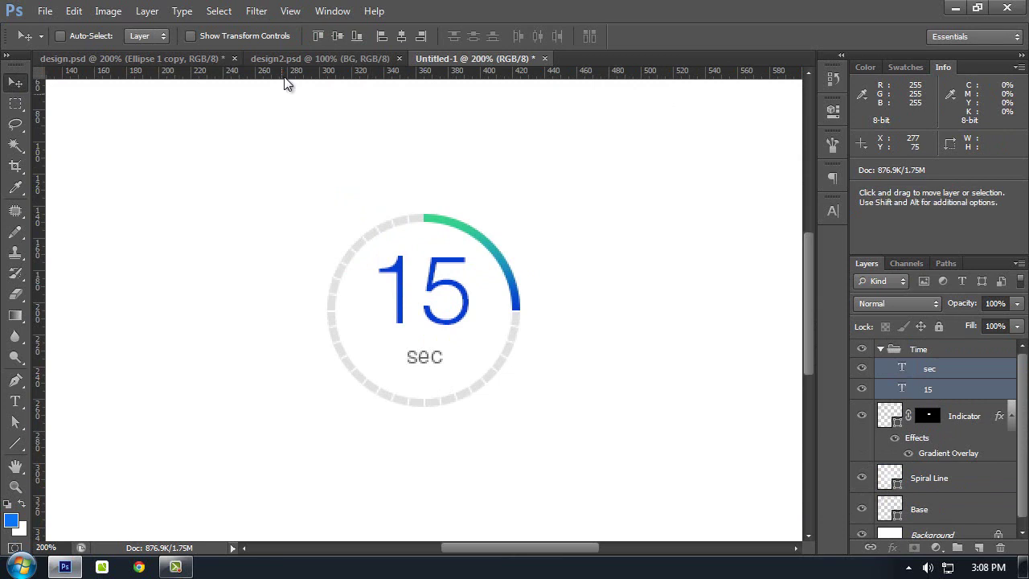
pyautogui.click(399, 37)
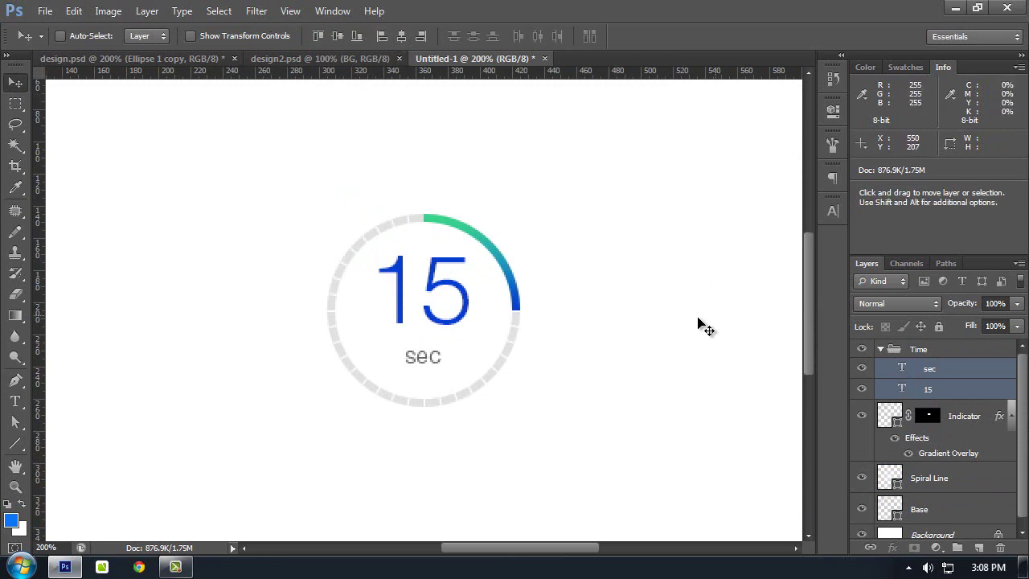
pyautogui.click(881, 349)
pyautogui.keyDown('ctrl'); pyautogui.click(888, 467); pyautogui.keyUp('ctrl')
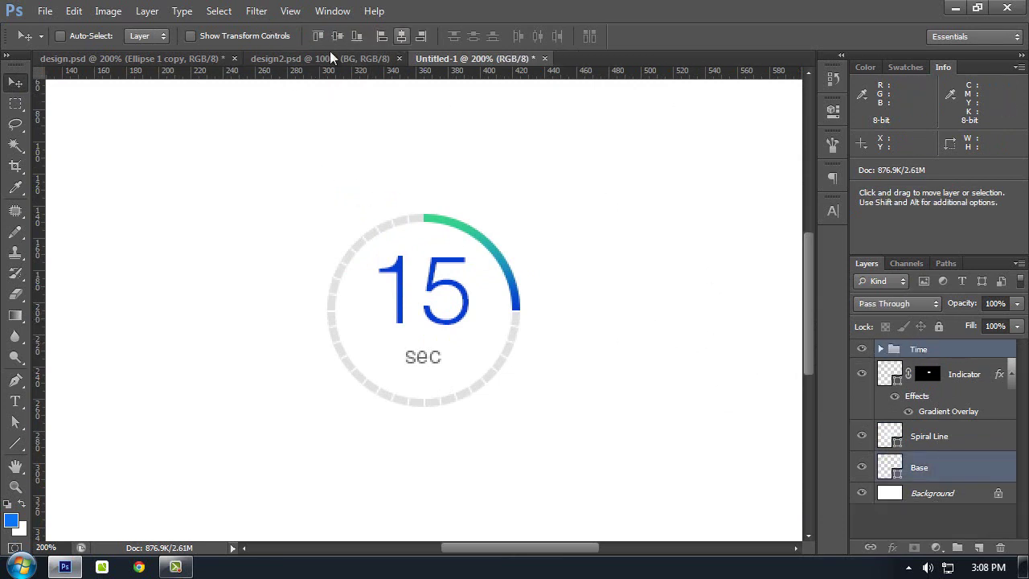
pyautogui.hotkey('ctrl', '-')
pyautogui.hotkey('ctrl', '-')
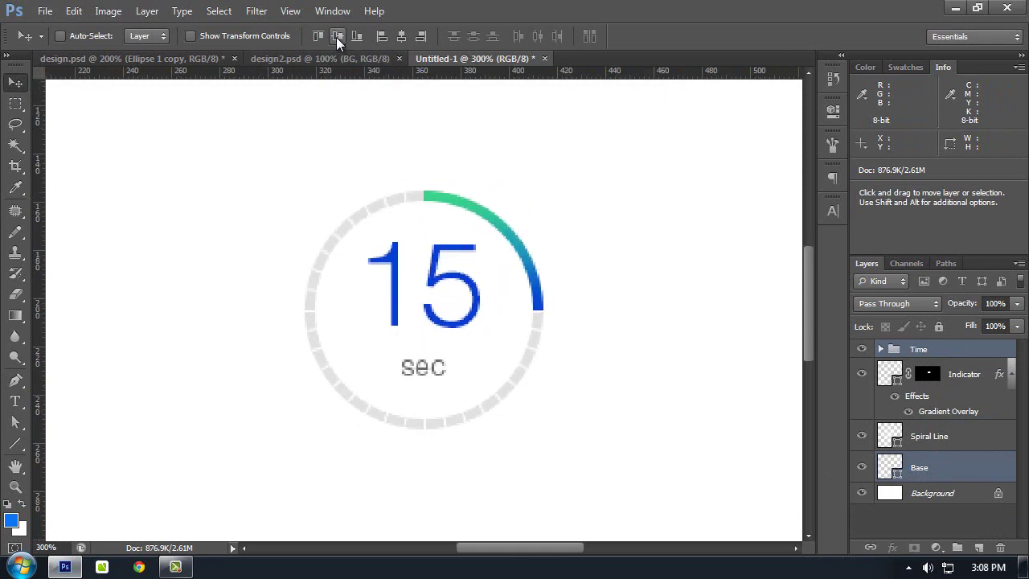
pyautogui.hotkey('ctrl', '+')
pyautogui.hotkey('ctrl', '+')
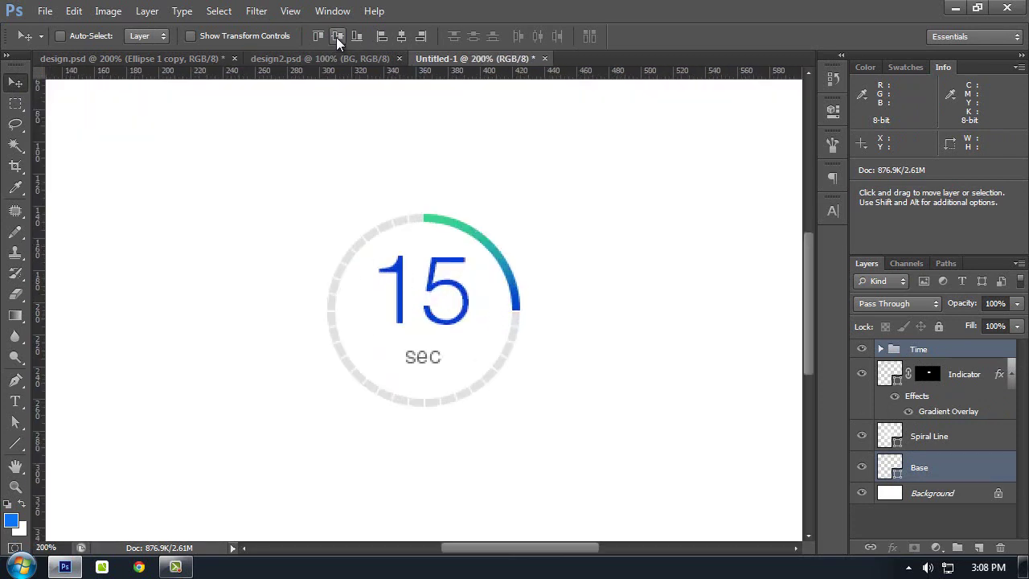
pyautogui.hotkey('ctrl', '-')
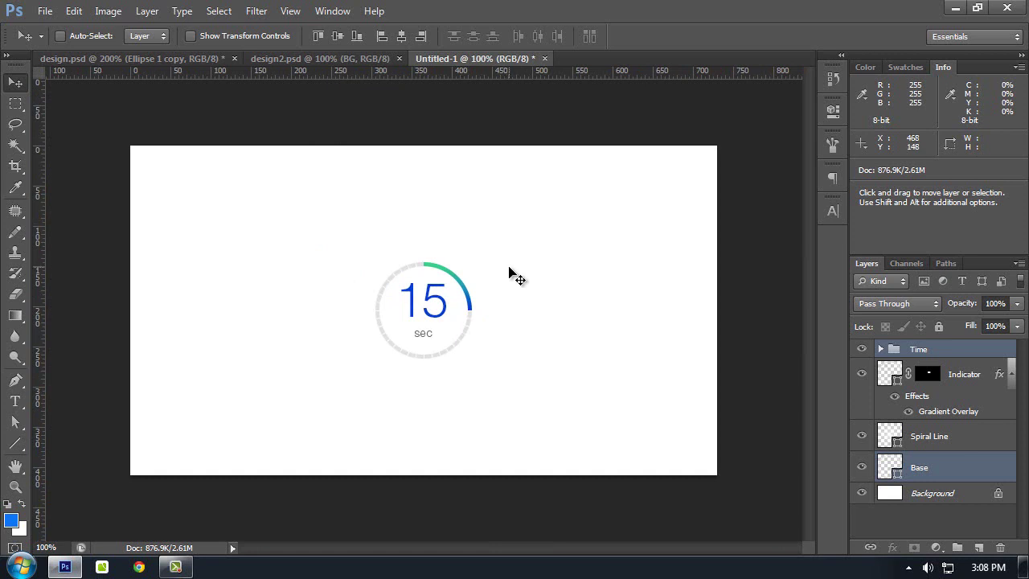
pyautogui.hotkey('ctrl', '+')
pyautogui.hotkey('ctrl', '-')
# Step: Group the Time group with the Indicator, Spiral Line and Base layers, move the timer toward the canvas's right side, and name the group 1
pyautogui.click(917, 351)
pyautogui.keyDown('shift'); pyautogui.click(937, 473); pyautogui.keyUp('shift')
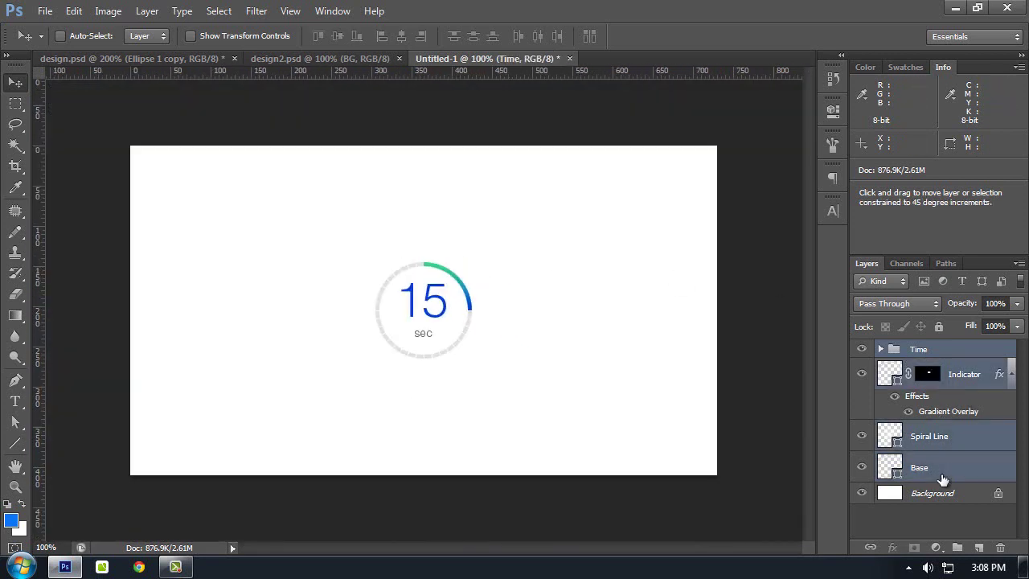
pyautogui.hotkey('ctrl', 'g')
pyautogui.moveTo(498, 312); pyautogui.dragTo(608, 301)
pyautogui.doubleClick(923, 348)
pyautogui.write('1')
pyautogui.press('Return')
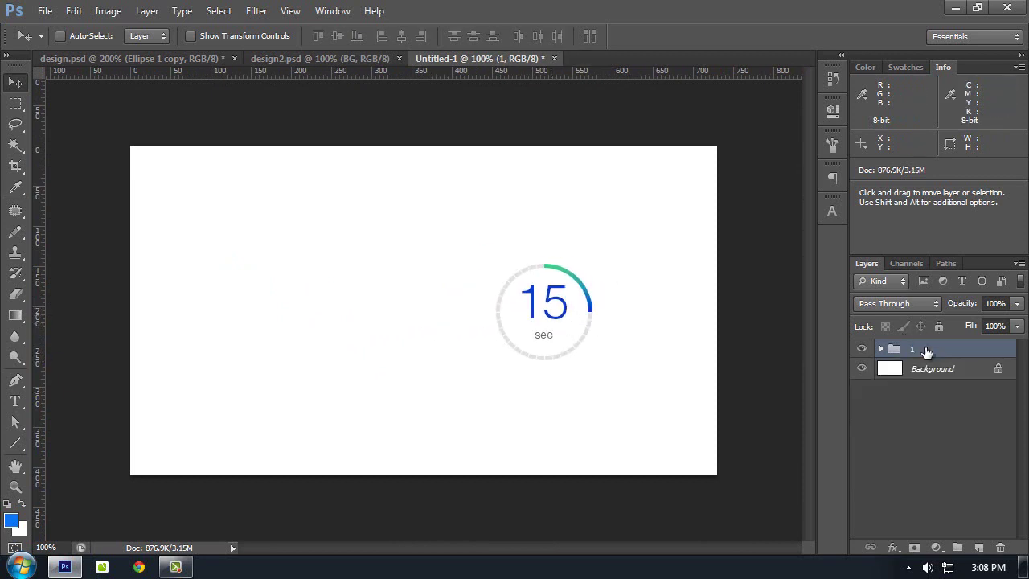
# Step: Duplicate group 1 three times and place a copy directly to the left of the original timer
pyautogui.hotkey('ctrl', 'j')
pyautogui.hotkey('ctrl', 'j')
pyautogui.hotkey('ctrl', 'j')
pyautogui.moveTo(512, 335)
pyautogui.mouseDown()
pyautogui.moveTo(362, 335)
pyautogui.moveTo(521, 328)
pyautogui.mouseUp()
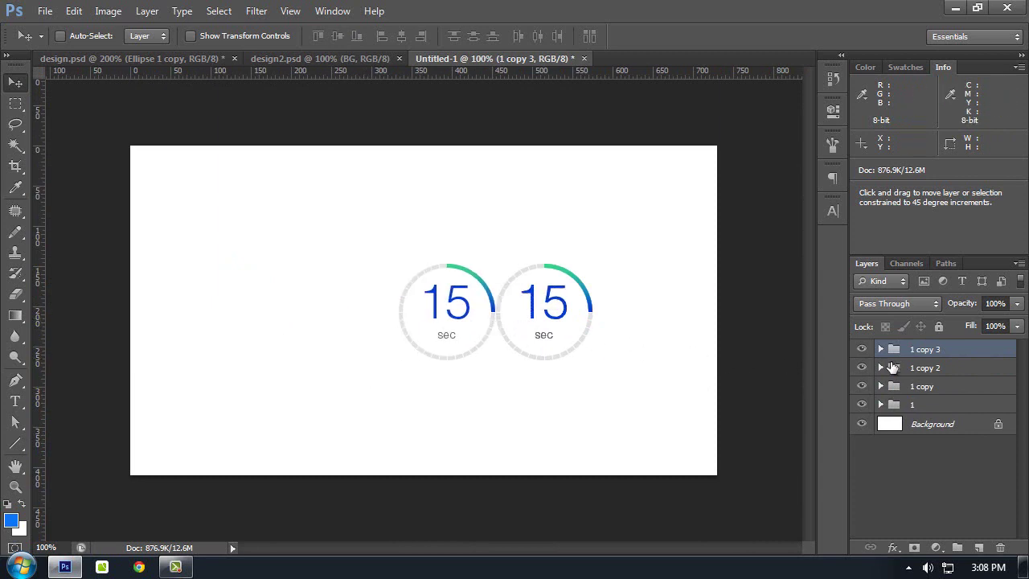
# Step: Move the groups 1 copy 3 and 1 copy 2 farther left to spread out the timer copies
pyautogui.click(914, 386)
pyautogui.click(925, 349)
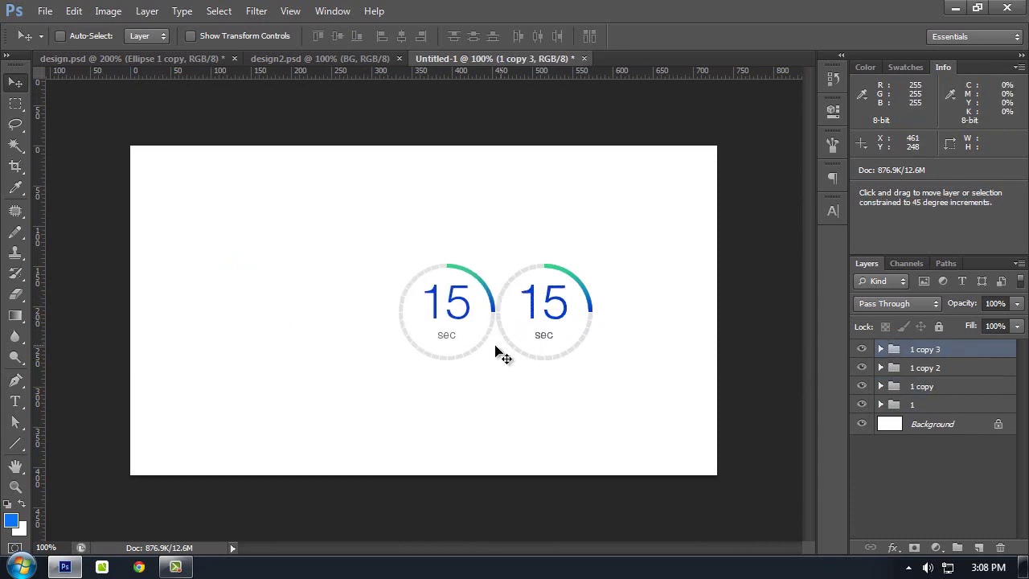
pyautogui.moveTo(496, 351); pyautogui.dragTo(281, 356)
pyautogui.click(976, 368)
pyautogui.moveTo(409, 364); pyautogui.dragTo(275, 363)
# Step: Move the 1 copy group left of the original timer, leaving a clear gap between the two rings
pyautogui.click(927, 390)
pyautogui.moveTo(529, 366); pyautogui.dragTo(386, 168)
pyautogui.hotkey('ctrl', '+')
pyautogui.hotkey('ctrl', '+')
pyautogui.moveTo(518, 216); pyautogui.dragTo(551, 217)
pyautogui.hotkey('shift', 'Left')
pyautogui.hotkey('shift', 'Left')
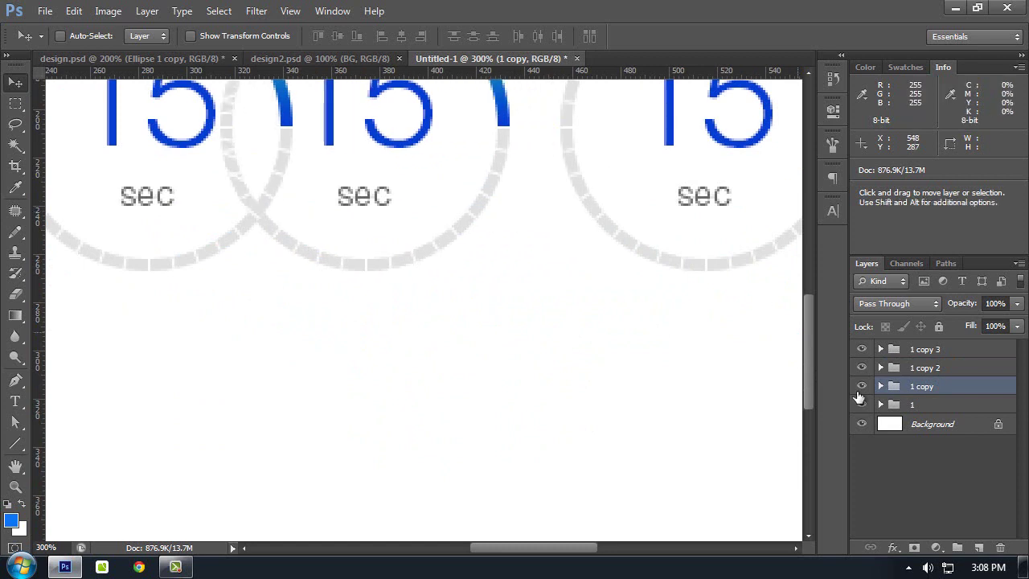
# Step: Shift the 1 copy 2 group farther left in large increments, away from the 1 copy timer
pyautogui.click(925, 367)
pyautogui.moveTo(386, 259); pyautogui.dragTo(635, 304)
pyautogui.moveTo(489, 253); pyautogui.dragTo(475, 276)
pyautogui.hotkey('shift', 'Left')
pyautogui.hotkey('shift', 'Left')
pyautogui.hotkey('shift', 'Left')
pyautogui.hotkey('shift', 'Left')
pyautogui.press('space')
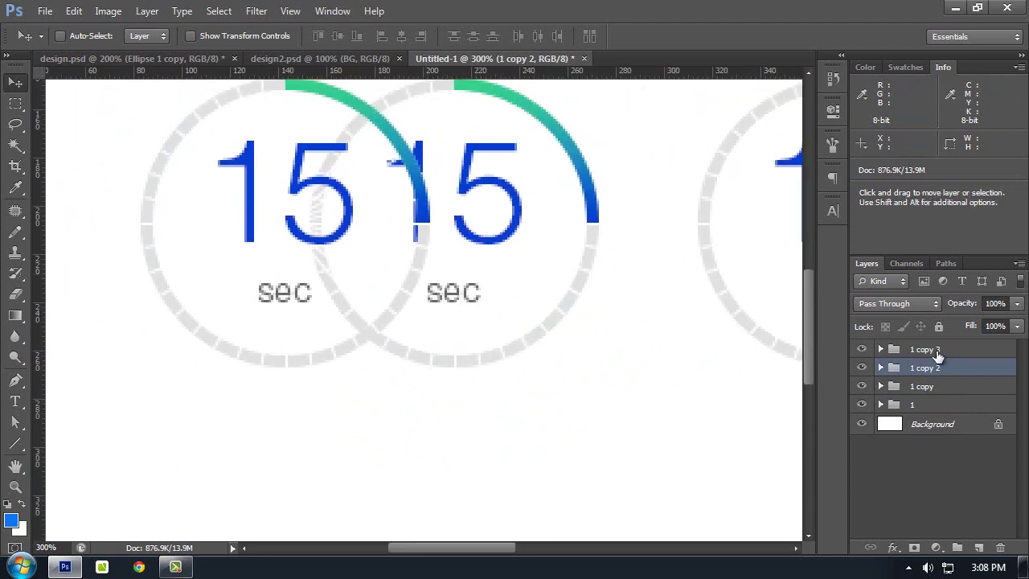
# Step: Shift the 1 copy 3 group left in large increments, away from the 1 copy 2 timer
pyautogui.hotkey('alt', ']')
pyautogui.hscroll(-3, 475, 310)
pyautogui.hotkey('shift', 'Left')
pyautogui.hotkey('shift', 'Left')
pyautogui.hotkey('shift', 'Left')
pyautogui.hotkey('shift', 'Left')
pyautogui.hotkey('shift', 'Left')
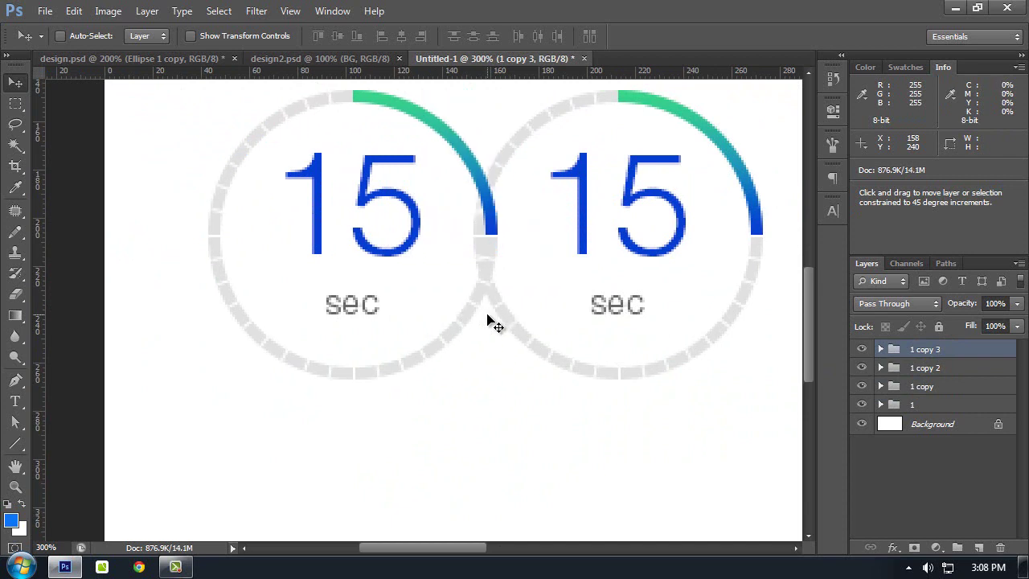
# Step: Nudge the 1 copy 2 group right so the gaps between the four rings are even
pyautogui.press('space')
pyautogui.moveTo(488, 318); pyautogui.dragTo(345, 308)
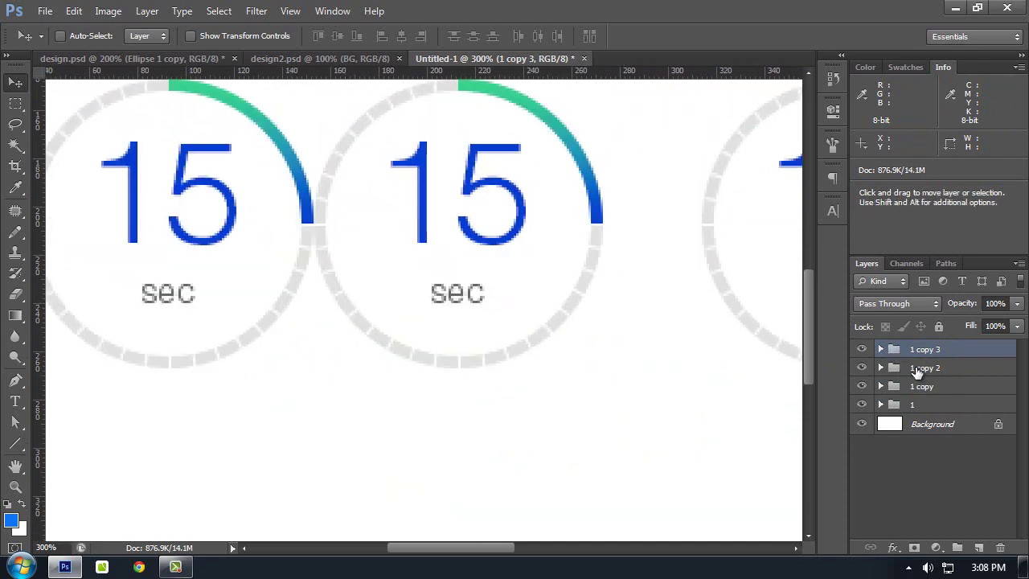
pyautogui.click(916, 368)
pyautogui.hotkey('shift', 'Right')
pyautogui.hotkey('shift', 'Right')
pyautogui.click(920, 360)
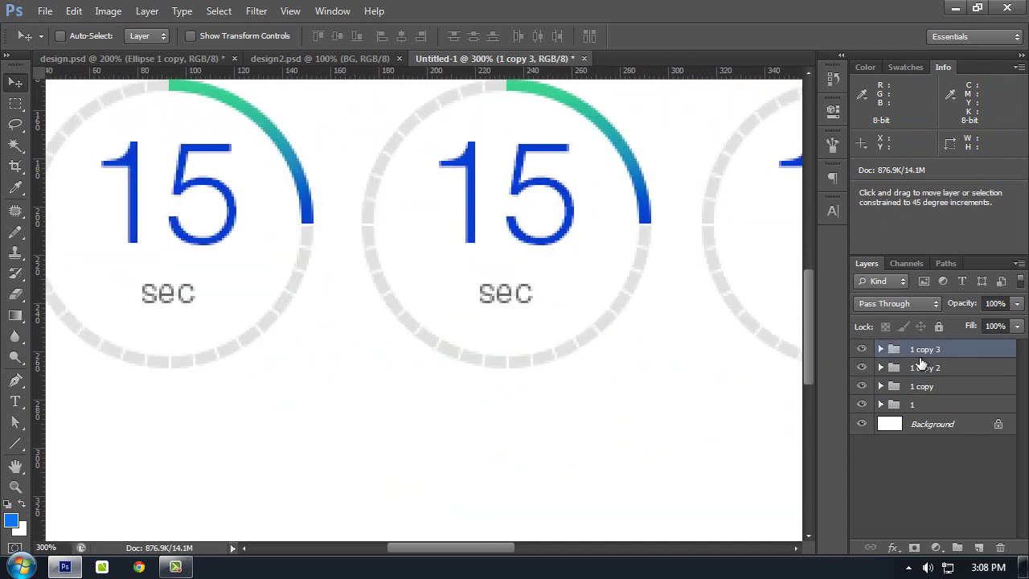
pyautogui.hotkey('shift', 'Right')
pyautogui.hotkey('shift', 'Right')
pyautogui.hotkey('shift', 'Left')
pyautogui.hotkey('shift', 'Left')
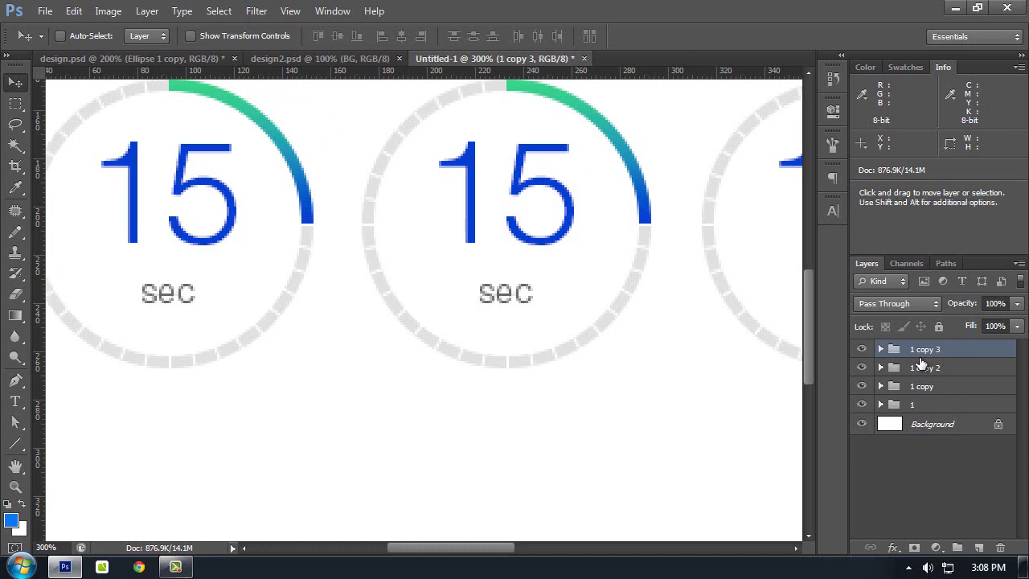
pyautogui.hotkey('ctrl', '-')
pyautogui.hotkey('ctrl', '-')
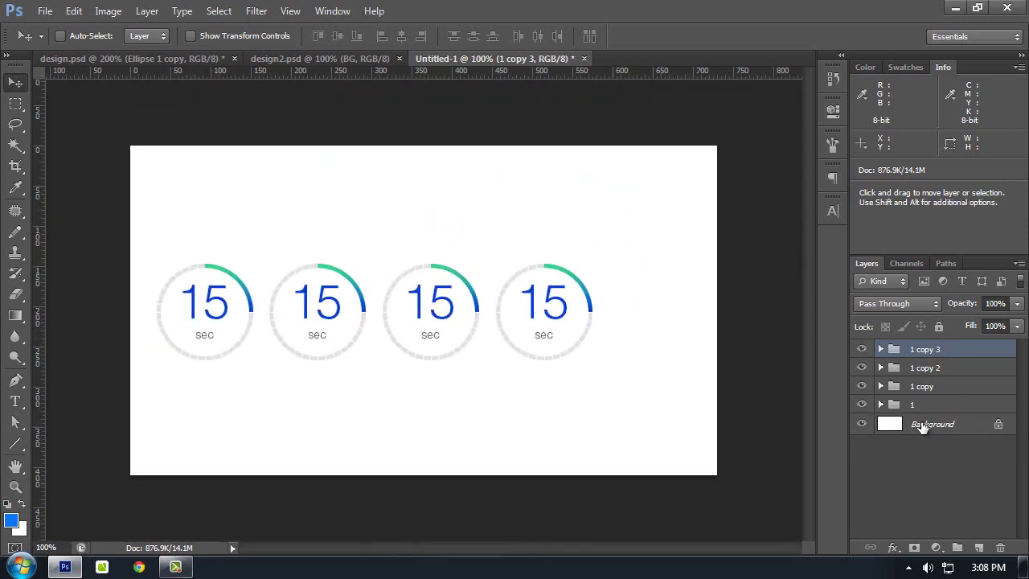
# Step: Rename the groups 1 copy 3, 1 copy 2 and 1 copy as 4, 3 and 2
pyautogui.keyDown('shift'); pyautogui.click(924, 397); pyautogui.keyUp('shift')
pyautogui.doubleClick(931, 350)
pyautogui.write('4')
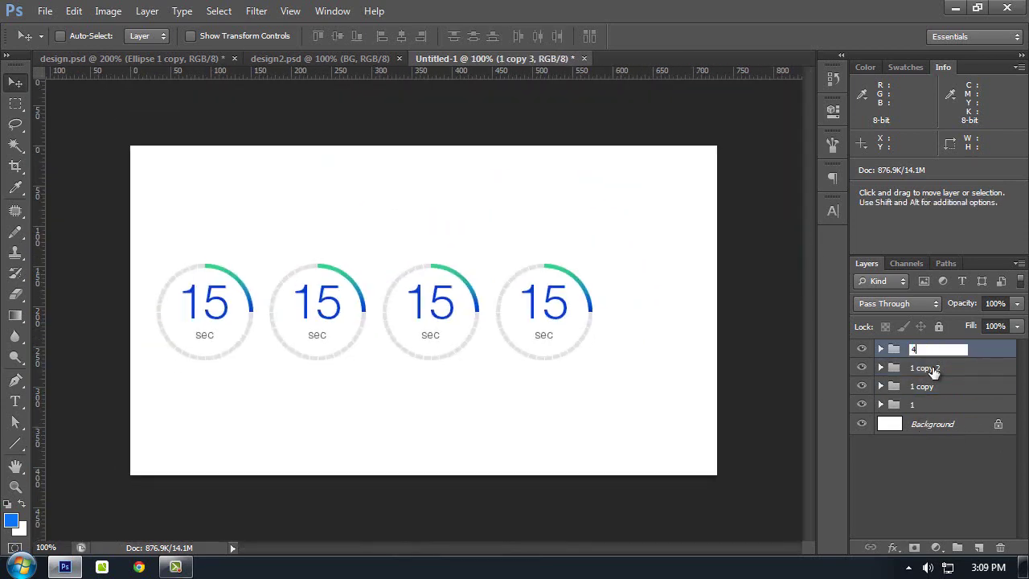
pyautogui.doubleClick(932, 368)
pyautogui.write('3')
pyautogui.doubleClick(931, 386)
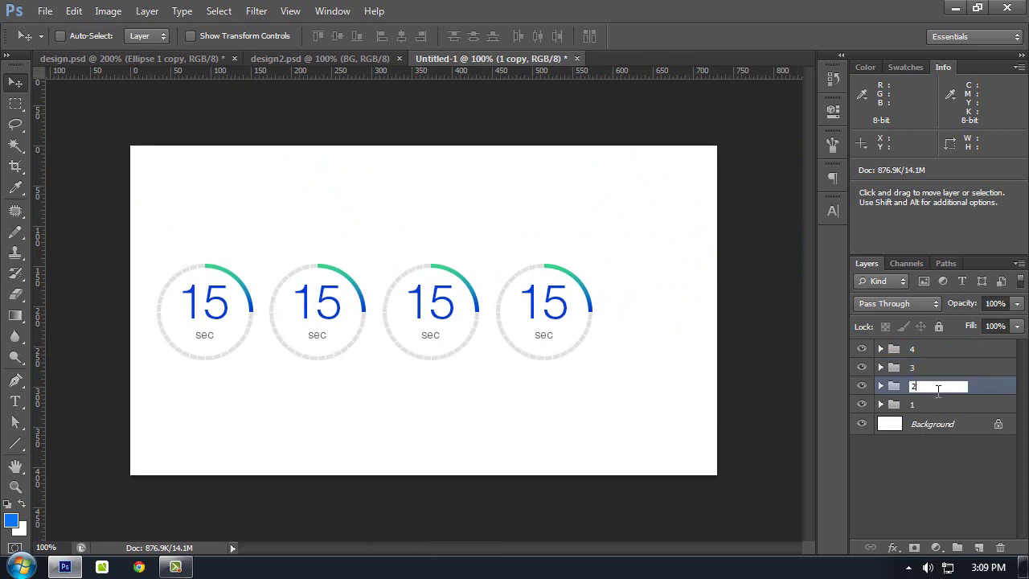
# Step: Combine groups 1 to 4 into a single group named Timer
pyautogui.click(932, 399)
pyautogui.keyDown('shift'); pyautogui.click(928, 354); pyautogui.keyUp('shift')
pyautogui.hotkey('ctrl', 'g')
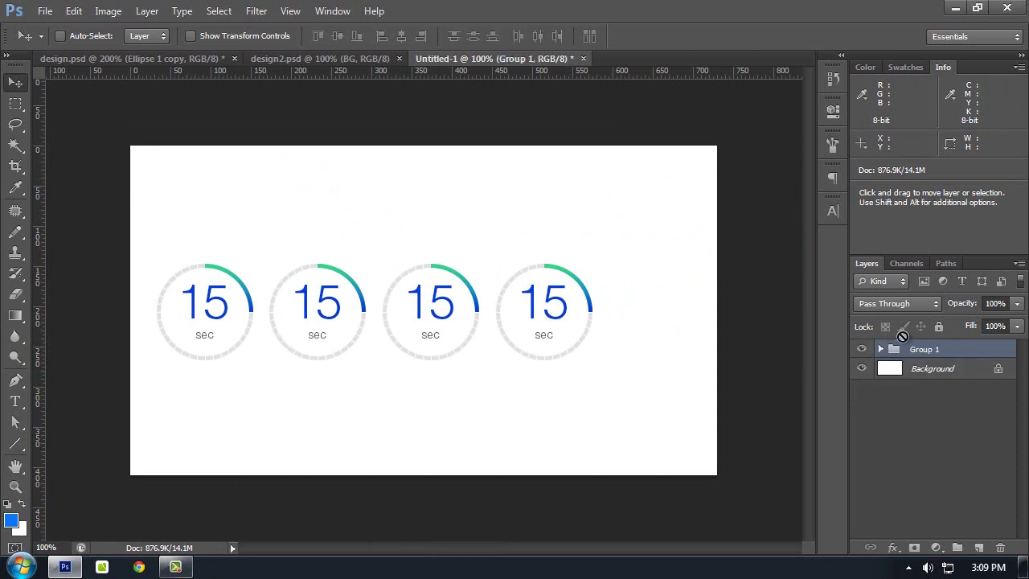
pyautogui.doubleClick(924, 350)
pyautogui.write('Timer')
pyautogui.press('Return')
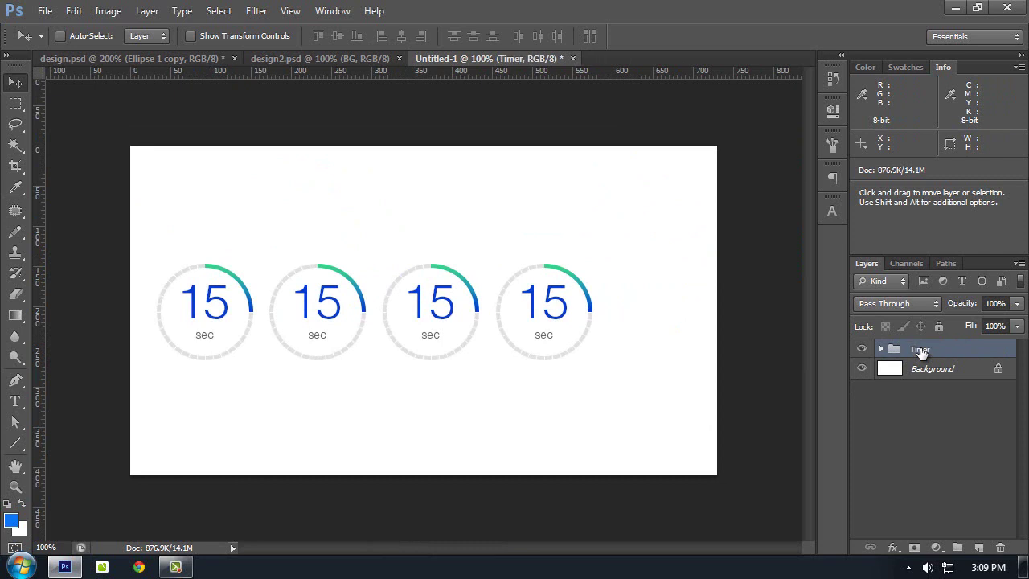
# Step: Centre the Timer group horizontally and vertically on the whole canvas and clear the selection
pyautogui.hotkey('ctrl', 'a')
pyautogui.click(401, 35)
pyautogui.click(337, 35)
pyautogui.hotkey('ctrl', 'd')
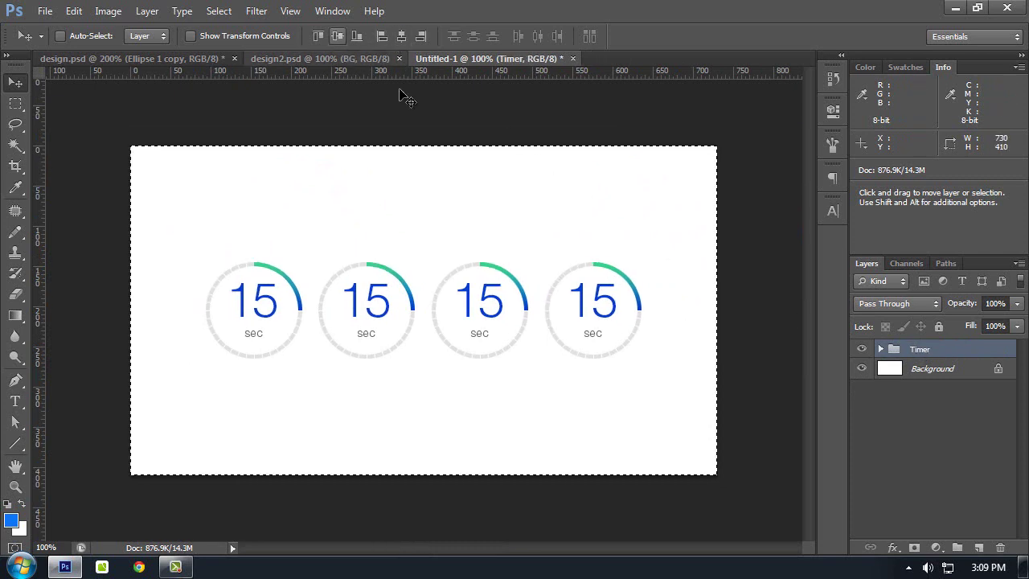
# Step: Change the unit label in the third ring from the left to min
pyautogui.scroll(3, 680, 321)
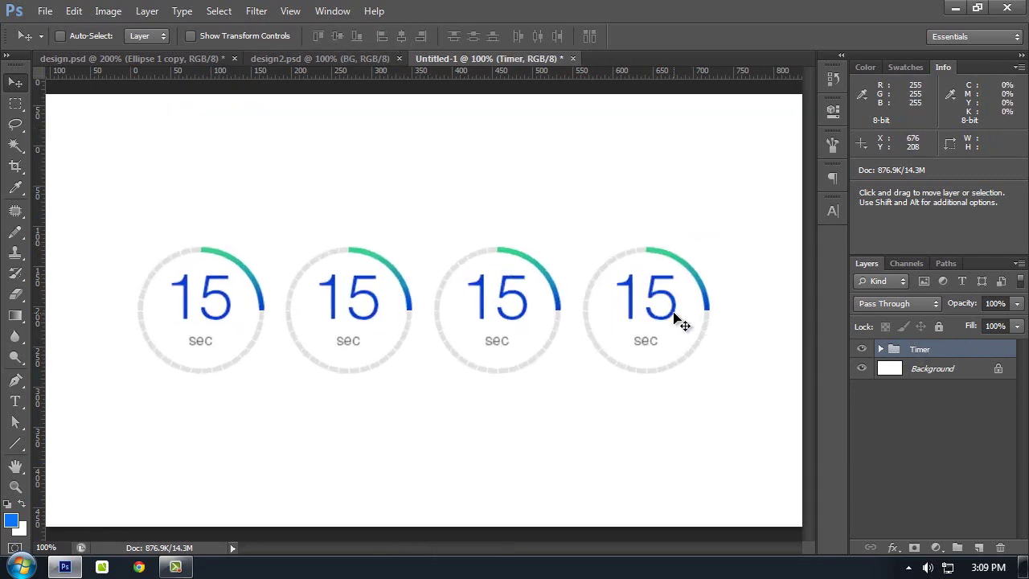
pyautogui.scroll(-3, 643, 329)
pyautogui.press('t')
pyautogui.click(479, 332)
pyautogui.doubleClick(480, 333)
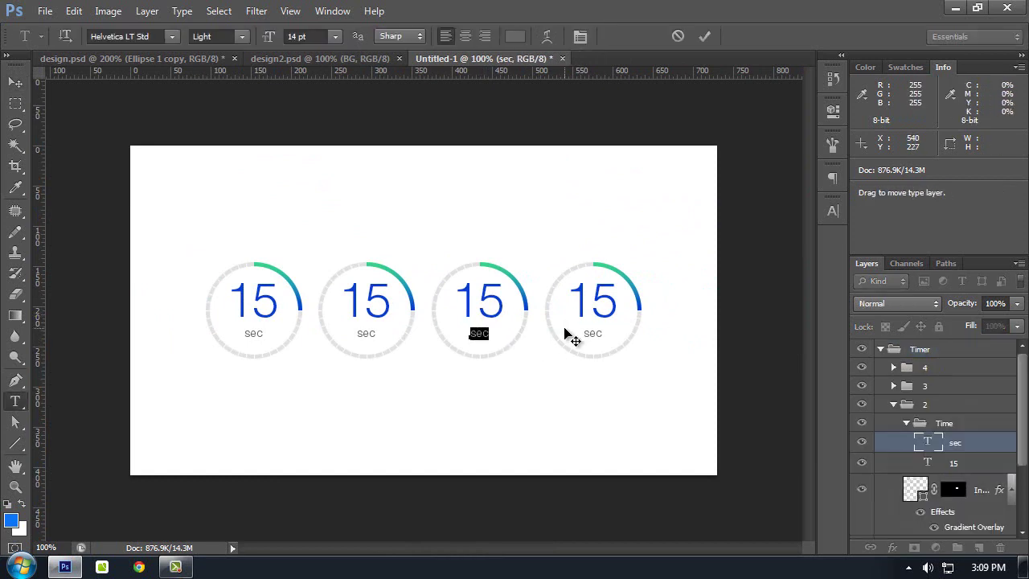
pyautogui.write('min')
pyautogui.click(16, 80)
# Step: Change the unit label in the second ring from the left to hr
pyautogui.press('t')
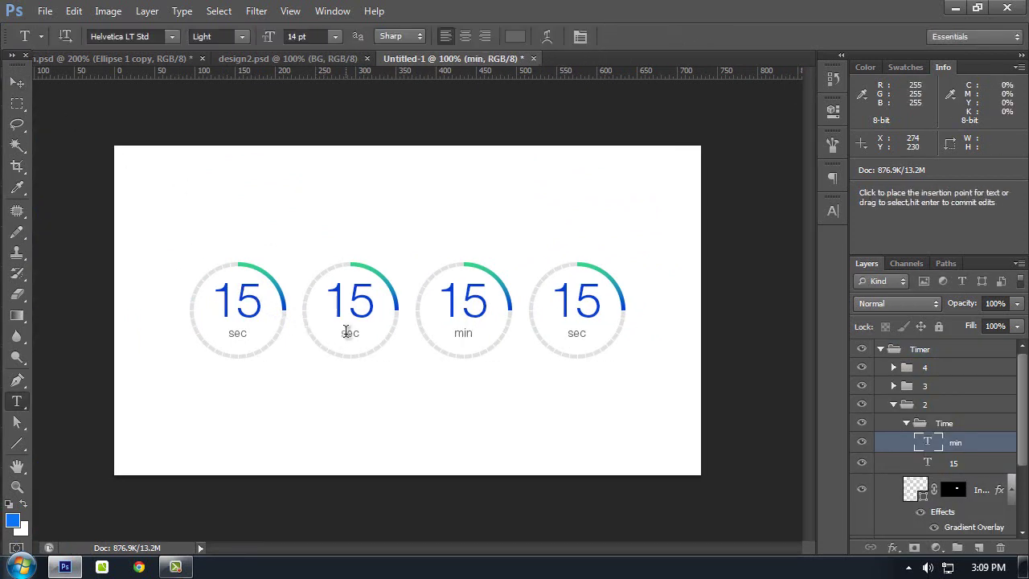
pyautogui.doubleClick(347, 331)
pyautogui.write('hr')
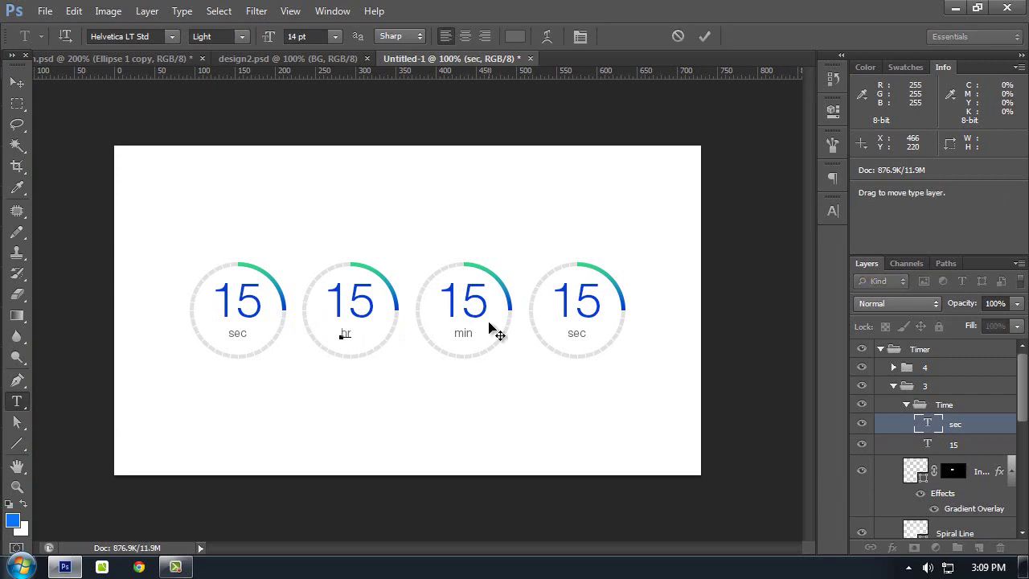
pyautogui.hotkey('ctrl', 'Return')
pyautogui.press('v')
# Step: Change the unit label in the leftmost ring to days
pyautogui.press('t')
pyautogui.click(236, 333)
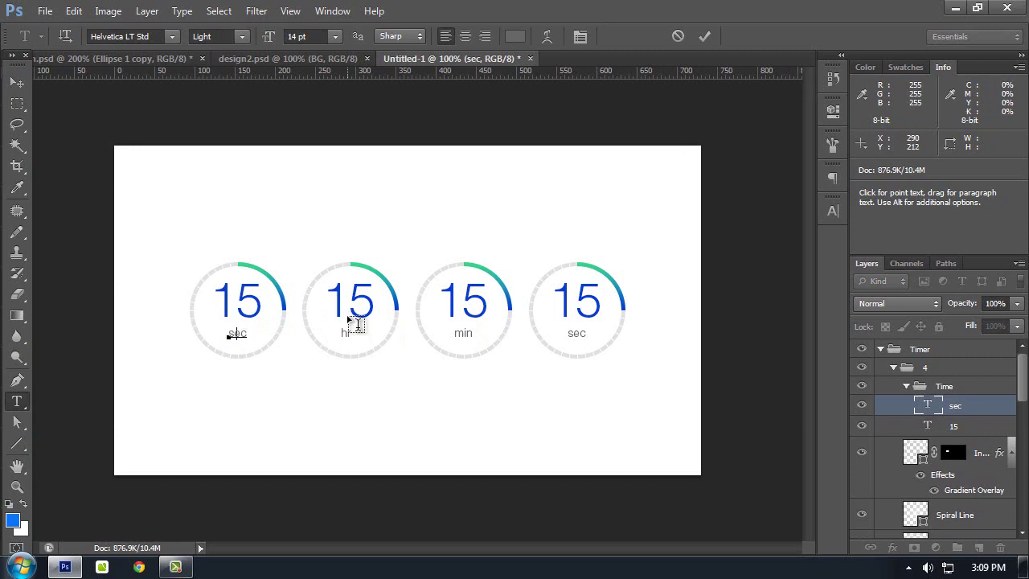
pyautogui.write('Day')
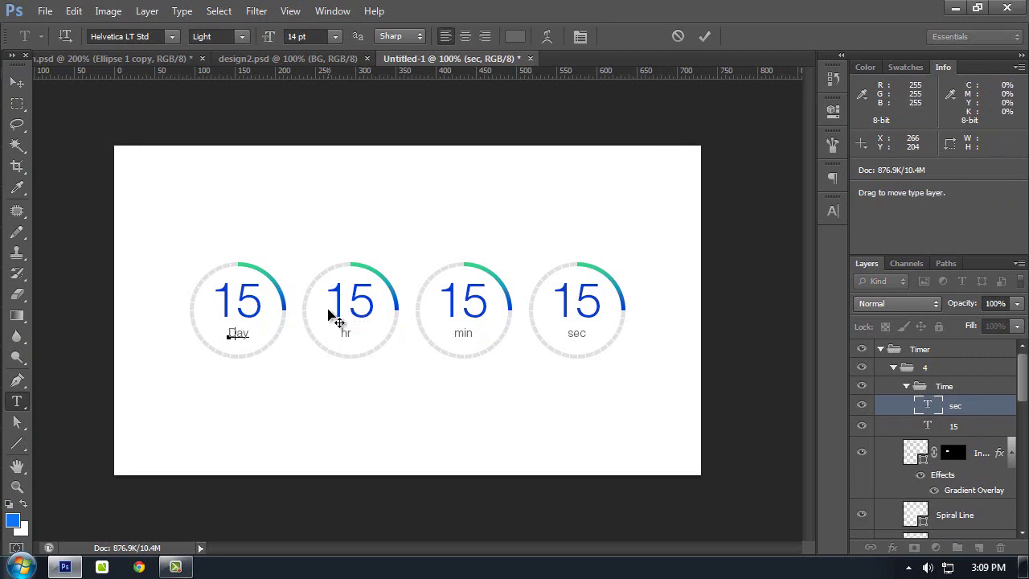
pyautogui.write('s')
pyautogui.click(17, 83)
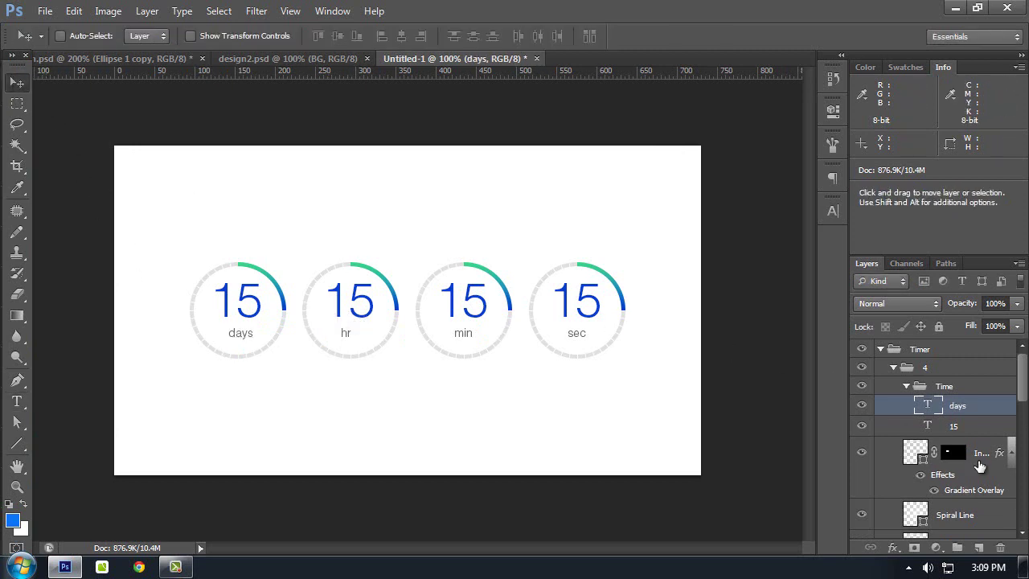
# Step: Align the horizontal centres of the days text and the Base layer in group 4
pyautogui.scroll(-2, 981, 481)
pyautogui.keyDown('ctrl'); pyautogui.click(972, 491); pyautogui.keyUp('ctrl')
pyautogui.click(401, 36)
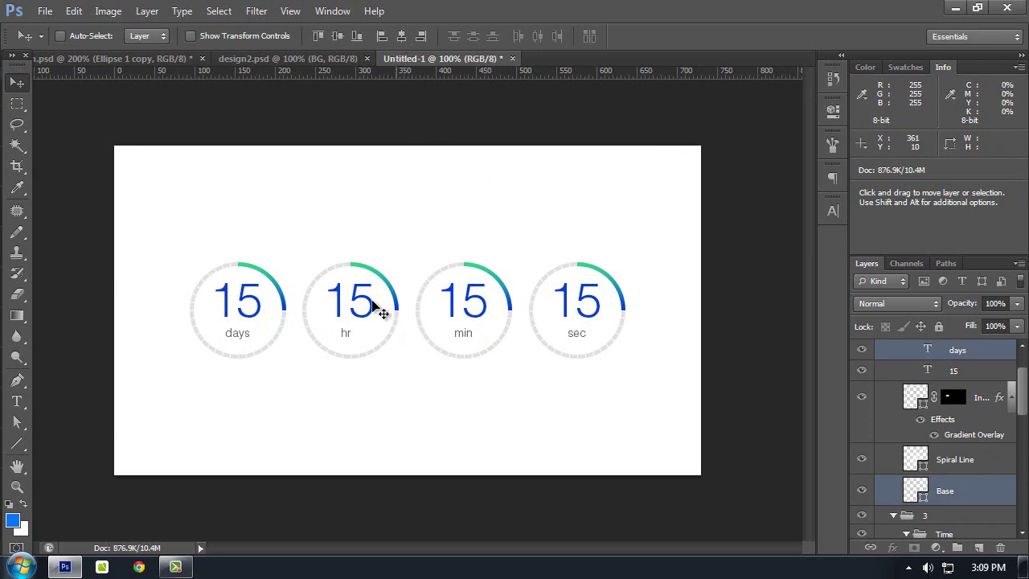
# Step: Align the horizontal centres of the hr text and the Base layer in group 3
pyautogui.press('t')
pyautogui.click(346, 331)
pyautogui.click(17, 83)
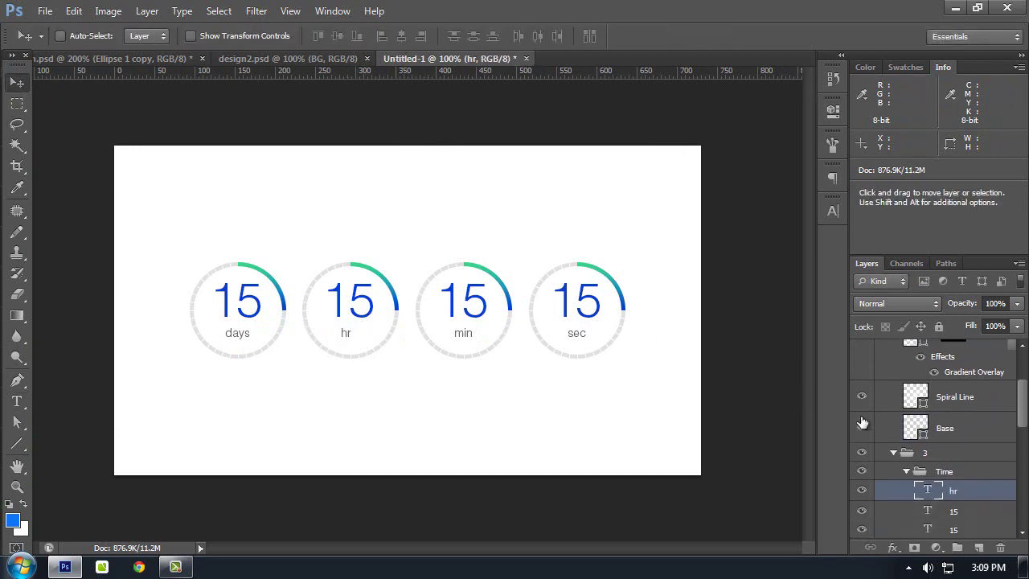
pyautogui.scroll(-3, 953, 474)
pyautogui.scroll(-1, 951, 474)
pyautogui.keyDown('ctrl'); pyautogui.click(960, 487); pyautogui.keyUp('ctrl')
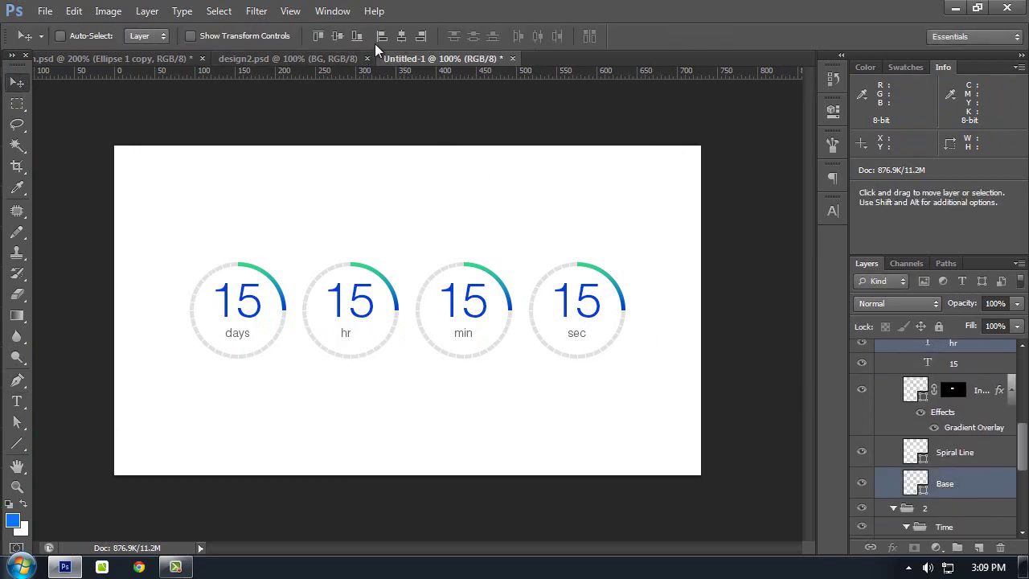
pyautogui.click(401, 37)
# Step: Align the horizontal centres of the min text and the Base layer in group 2
pyautogui.press('t')
pyautogui.click(466, 331)
pyautogui.click(17, 83)
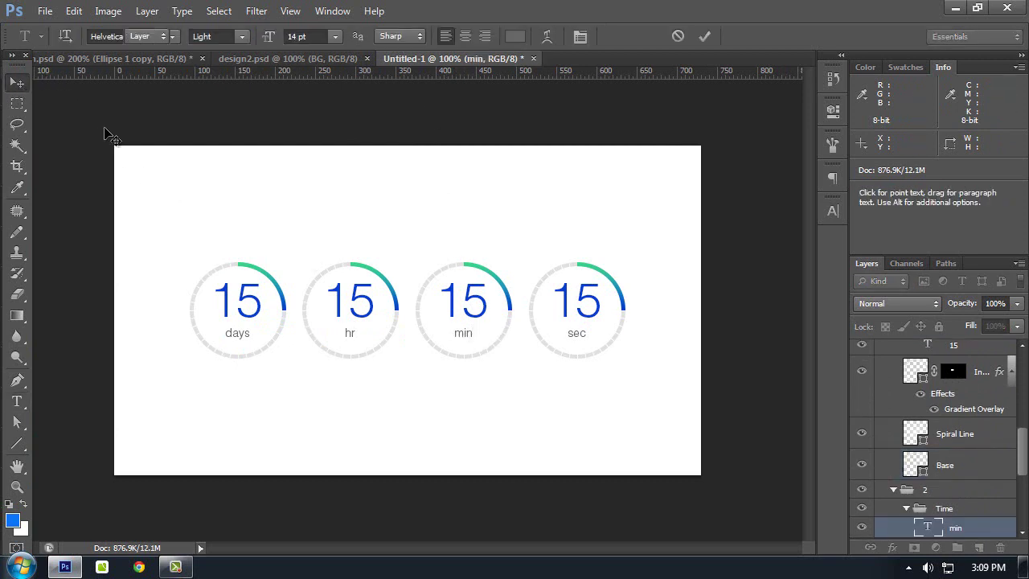
pyautogui.scroll(-3, 955, 438)
pyautogui.scroll(-2, 972, 472)
pyautogui.keyDown('ctrl'); pyautogui.click(966, 507); pyautogui.keyUp('ctrl')
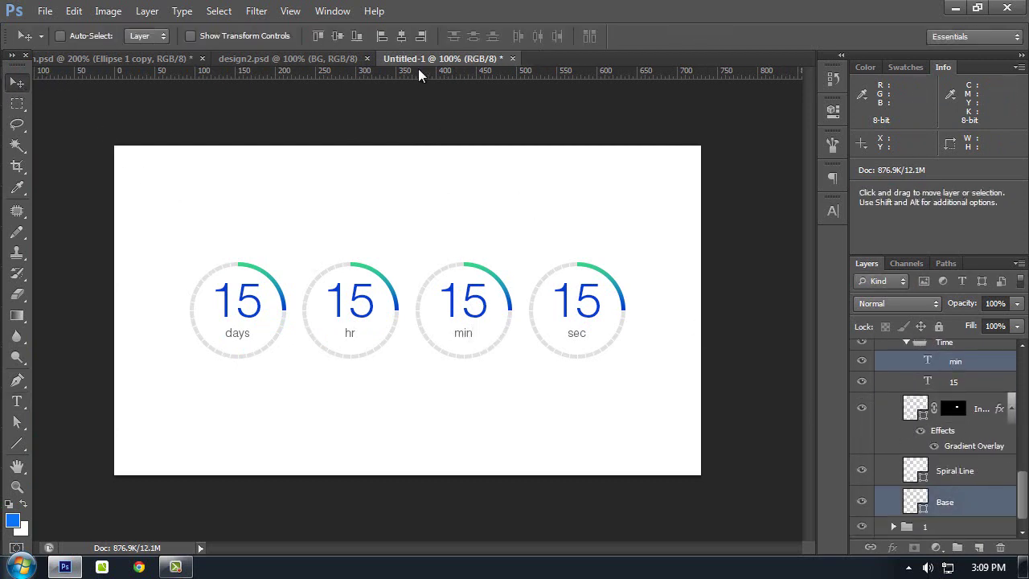
# Step: Change the number in the min ring to 30
pyautogui.hotkey('ctrl', '+')
pyautogui.press('t')
pyautogui.click(533, 304)
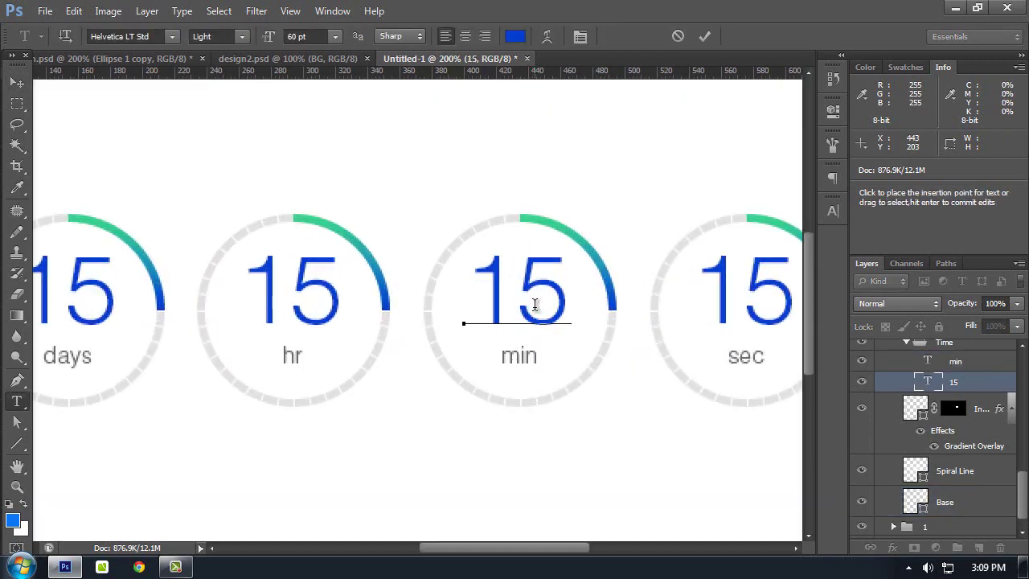
pyautogui.doubleClick(533, 304)
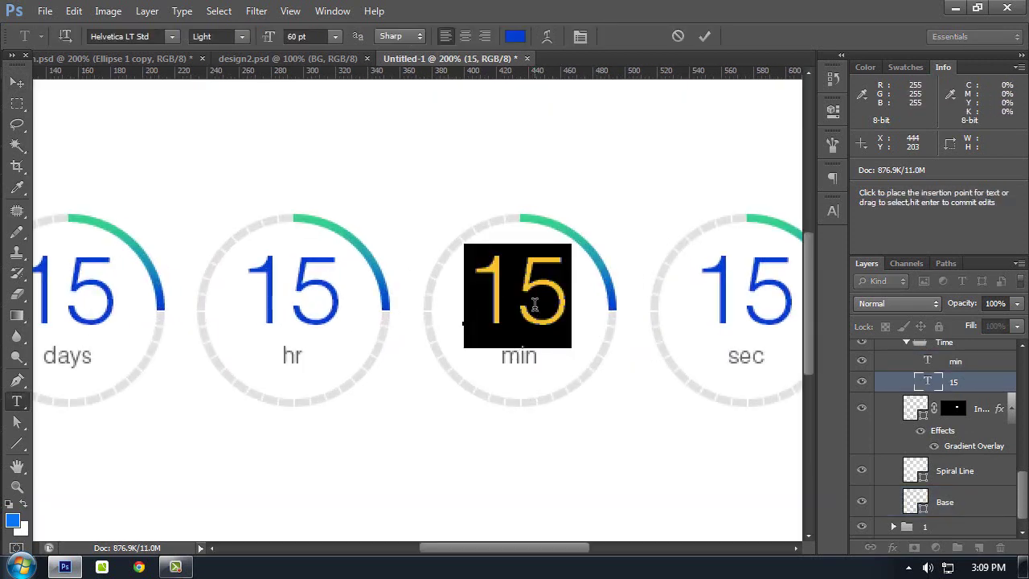
pyautogui.write('30')
pyautogui.click(16, 79)
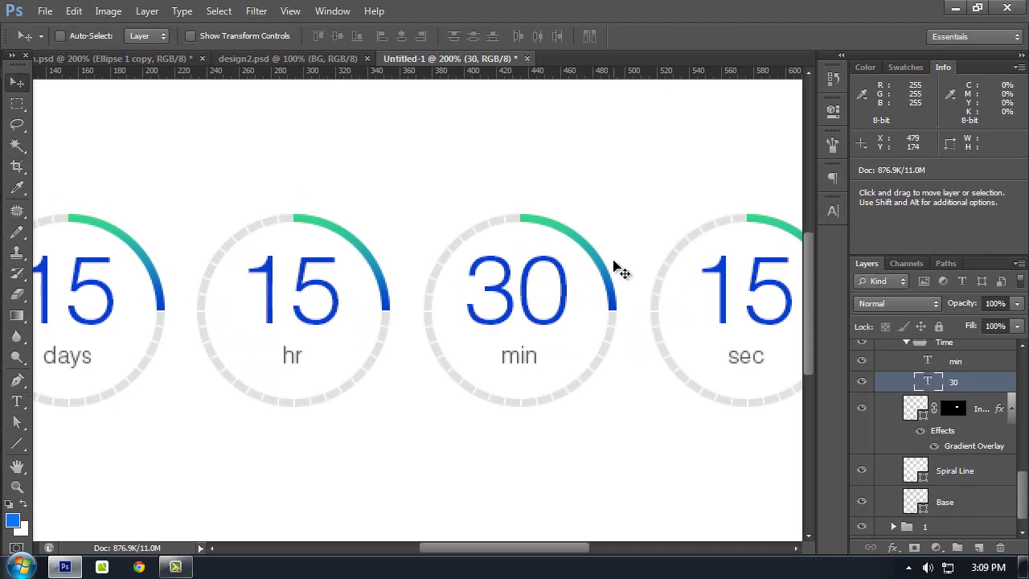
# Step: With guides shown, fill an area about 72 by 142 px over the min ring's right half with white on its Indicator layer mask, and deselect
pyautogui.keyDown('ctrl'); pyautogui.click(611, 283); pyautogui.keyUp('ctrl')
pyautogui.click(954, 408)
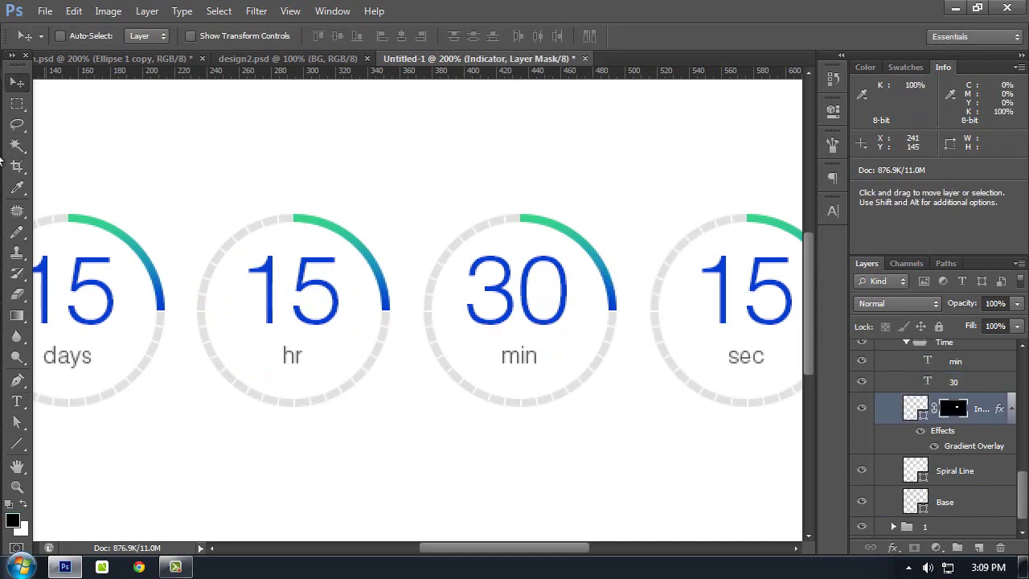
pyautogui.click(16, 104)
pyautogui.hotkey('ctrl', ';')
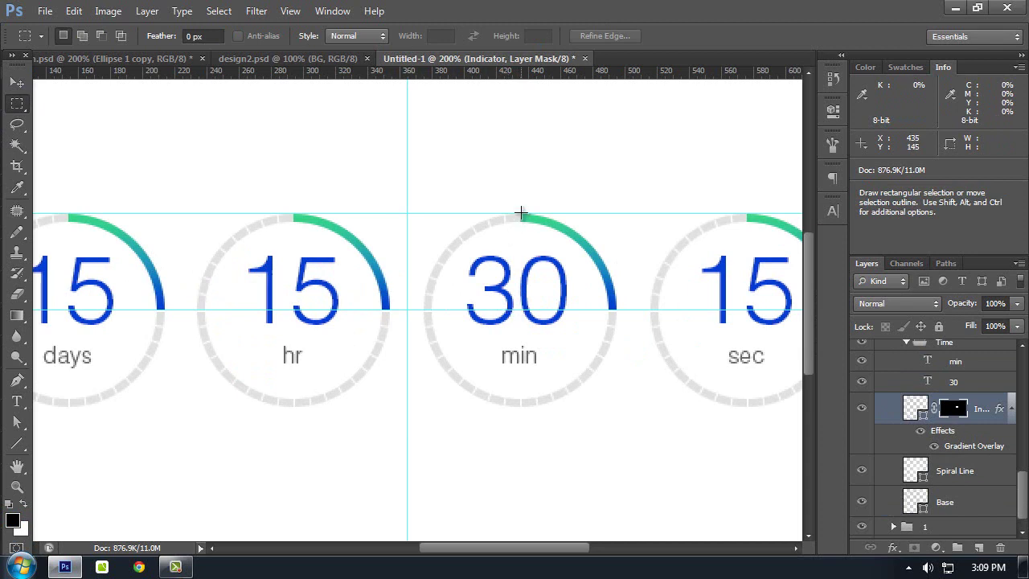
pyautogui.moveTo(520, 213); pyautogui.dragTo(635, 441)
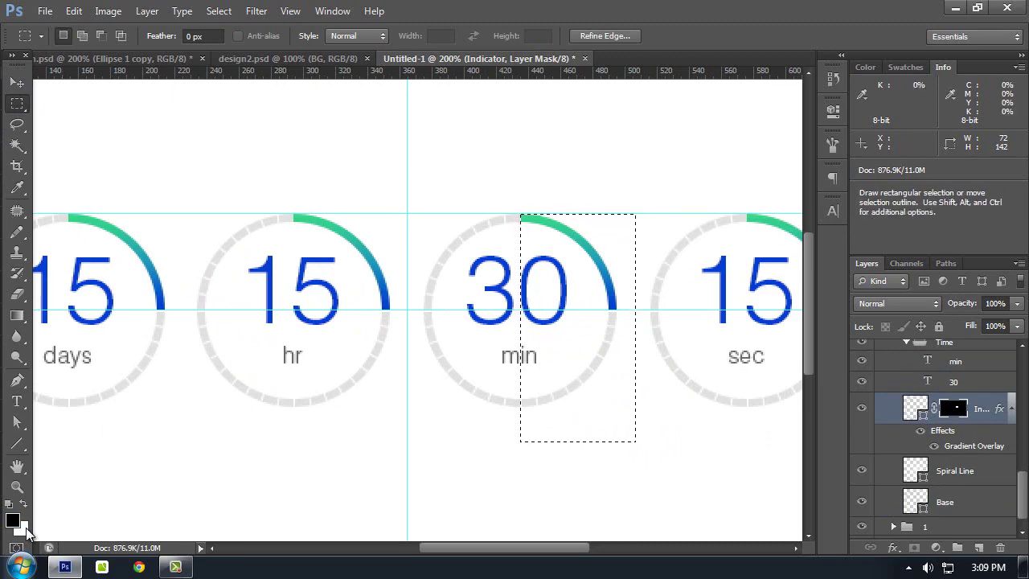
pyautogui.click(25, 527)
pyautogui.click(732, 161)
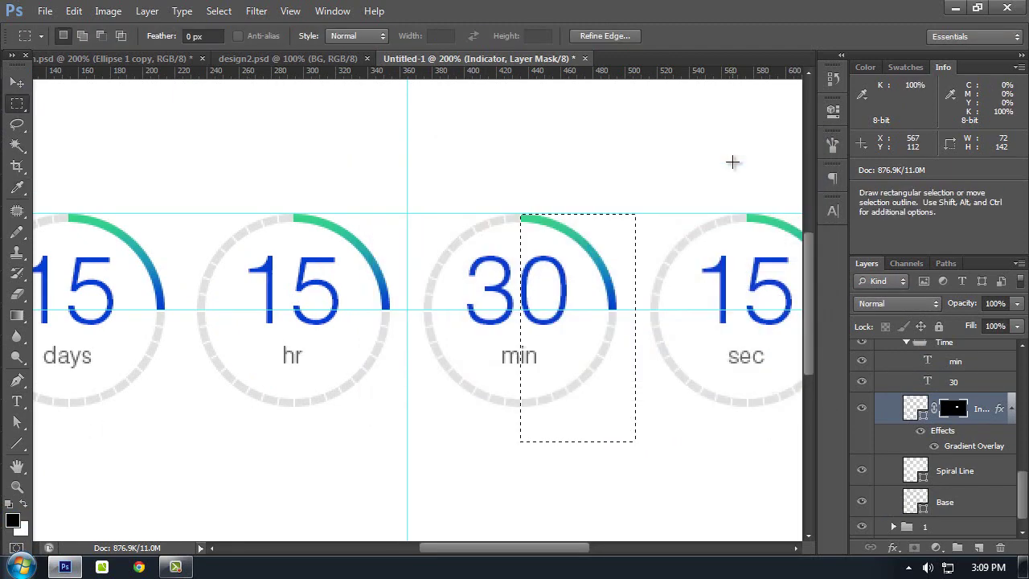
pyautogui.hotkey('ctrl', 'BackSpace')
pyautogui.hotkey('ctrl', 'd')
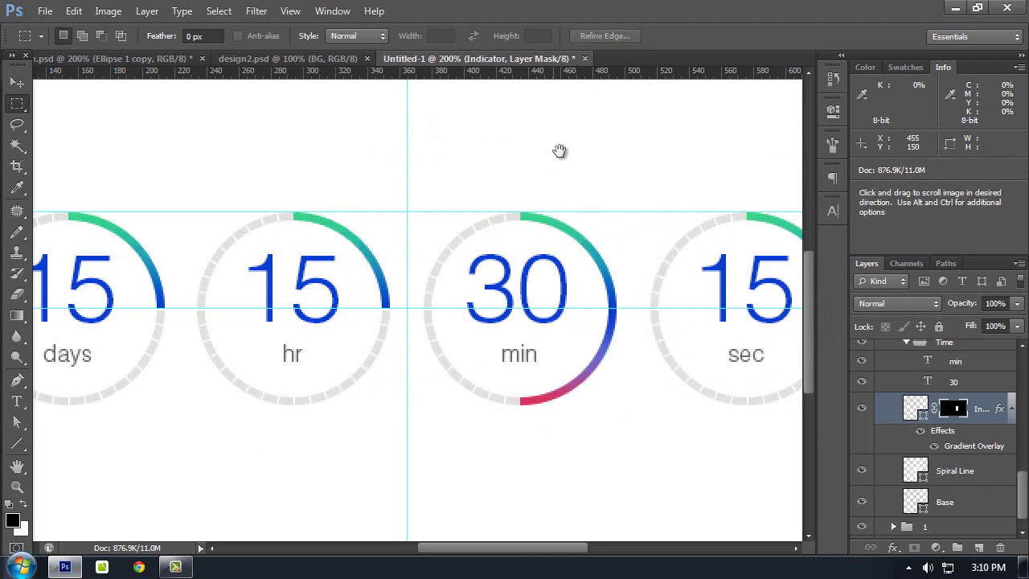
# Step: Change the number in the hr ring to 09
pyautogui.moveTo(560, 152); pyautogui.dragTo(629, 170)
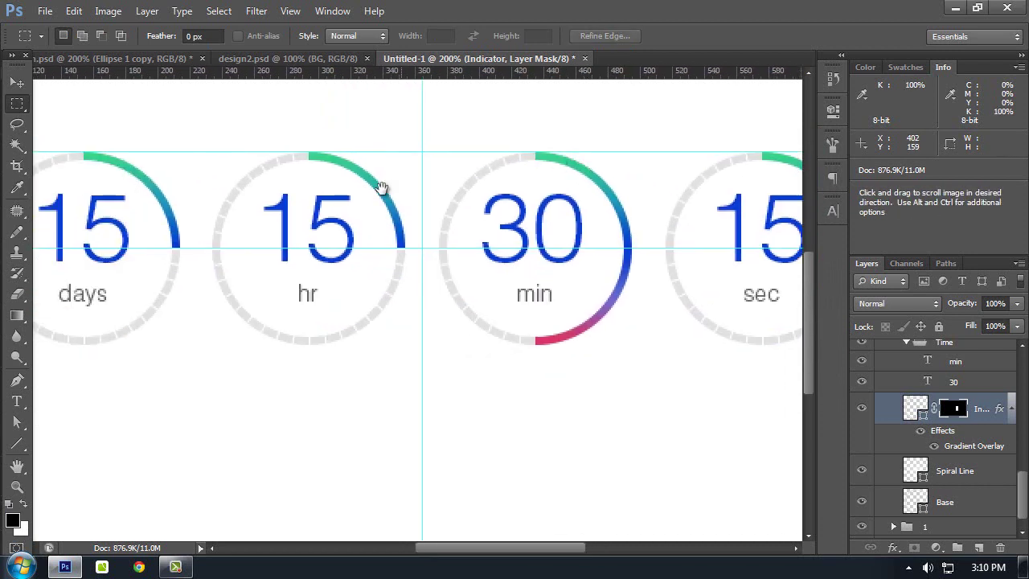
pyautogui.press('t')
pyautogui.click(318, 231)
pyautogui.doubleClick(318, 231)
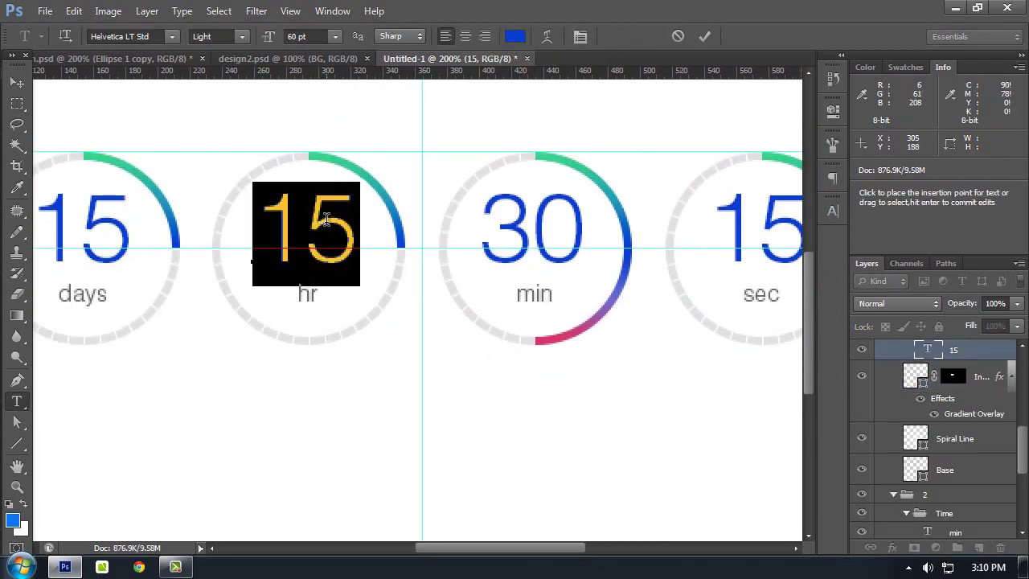
pyautogui.click(271, 230)
pyautogui.moveTo(271, 230); pyautogui.dragTo(373, 231)
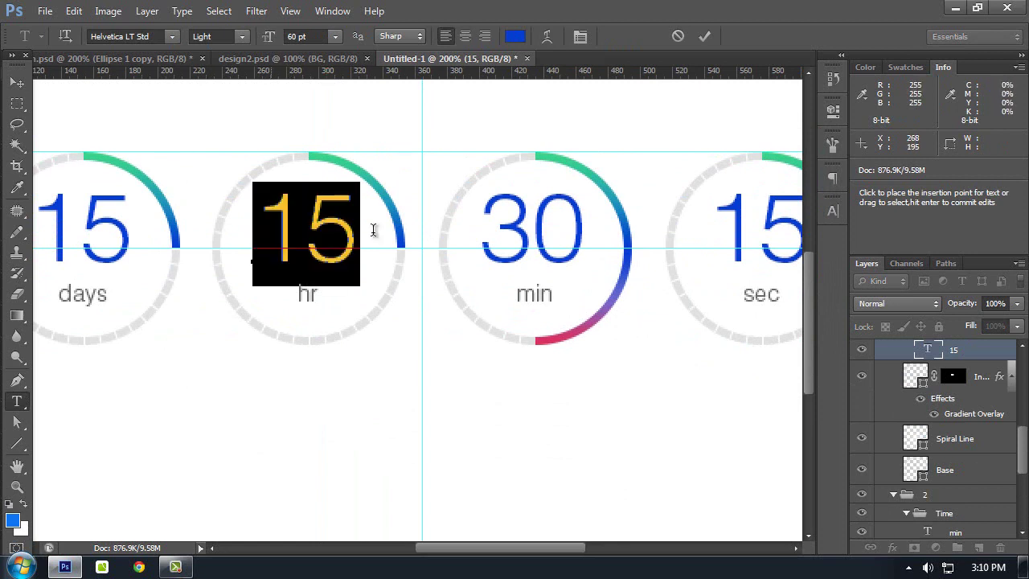
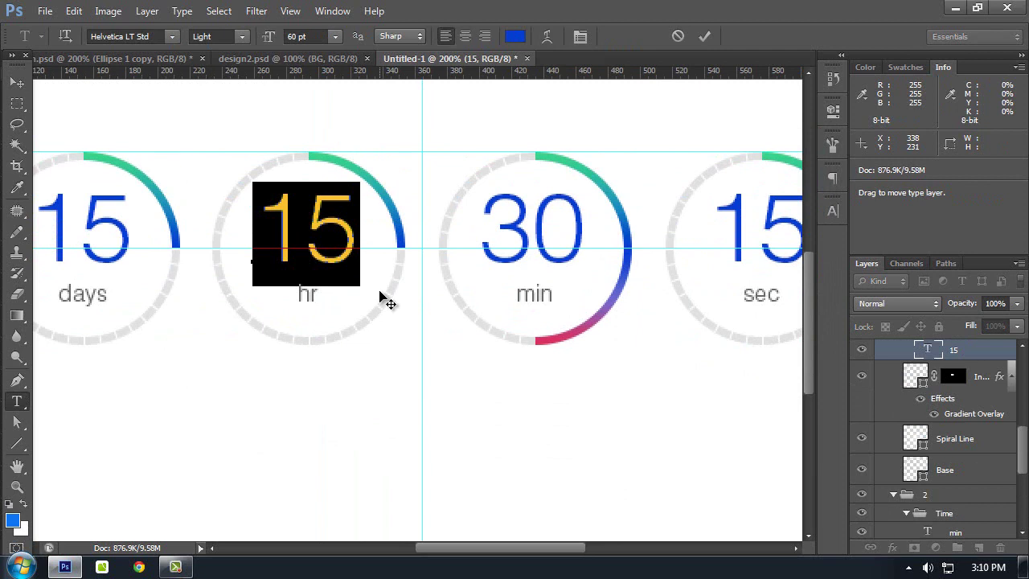
pyautogui.write('09')
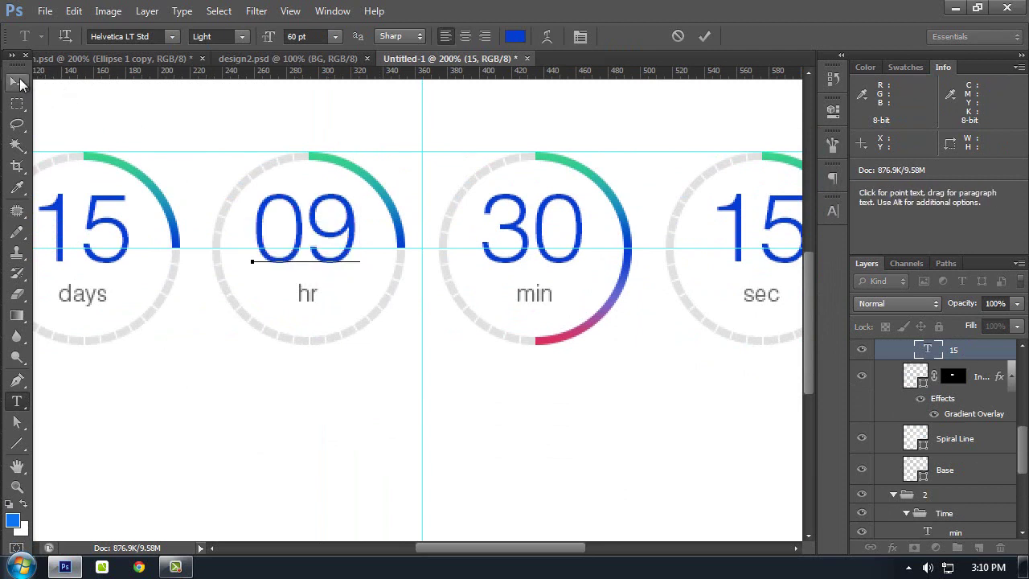
pyautogui.click(17, 103)
pyautogui.moveTo(198, 253); pyautogui.dragTo(418, 367)
pyautogui.press('ctrl')
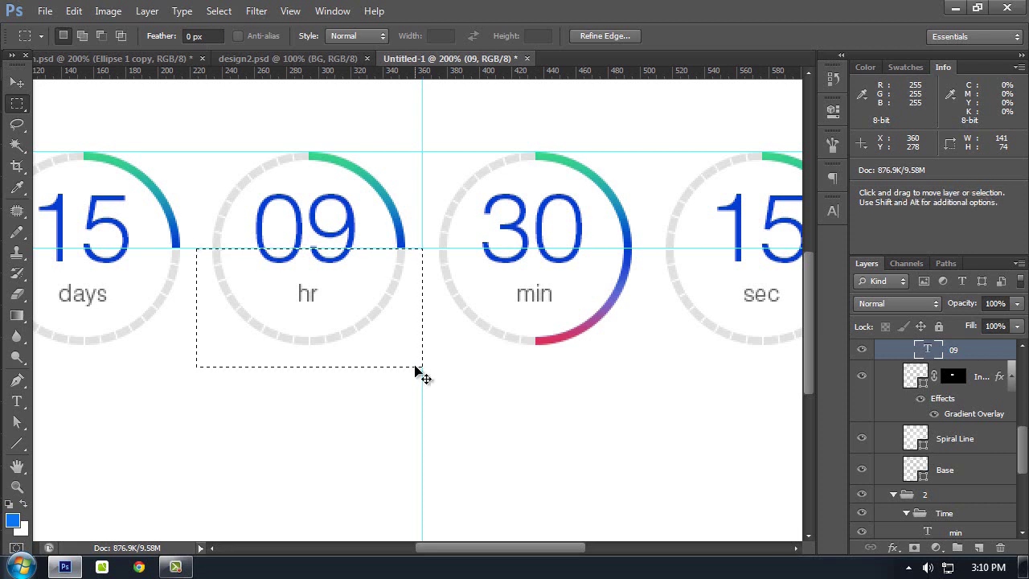
pyautogui.hotkey('ctrl', 'd')
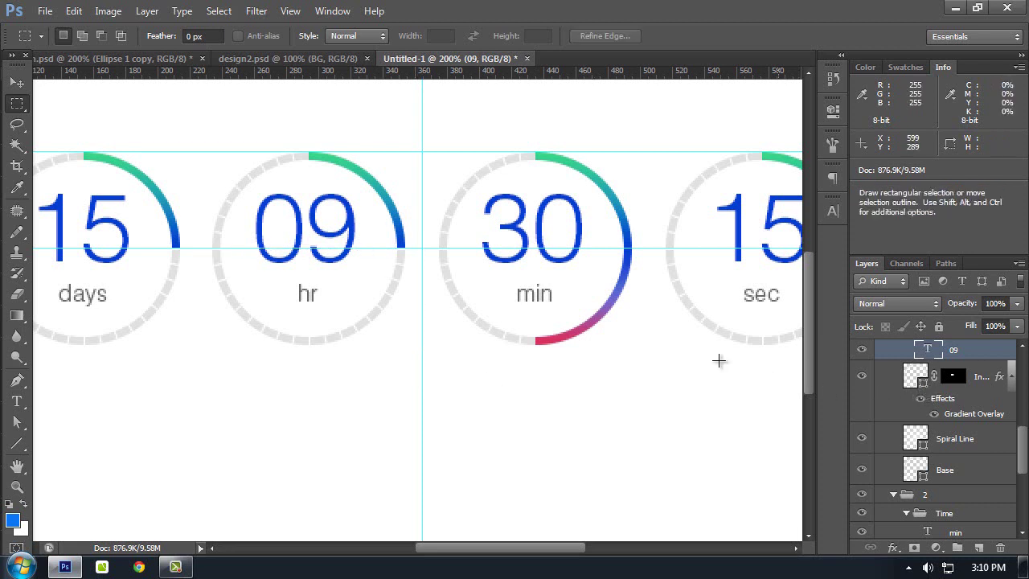
# Step: Fill an area about 138 by 72 px over the hr ring's lower half with white on its Indicator layer mask, and deselect
pyautogui.click(967, 374)
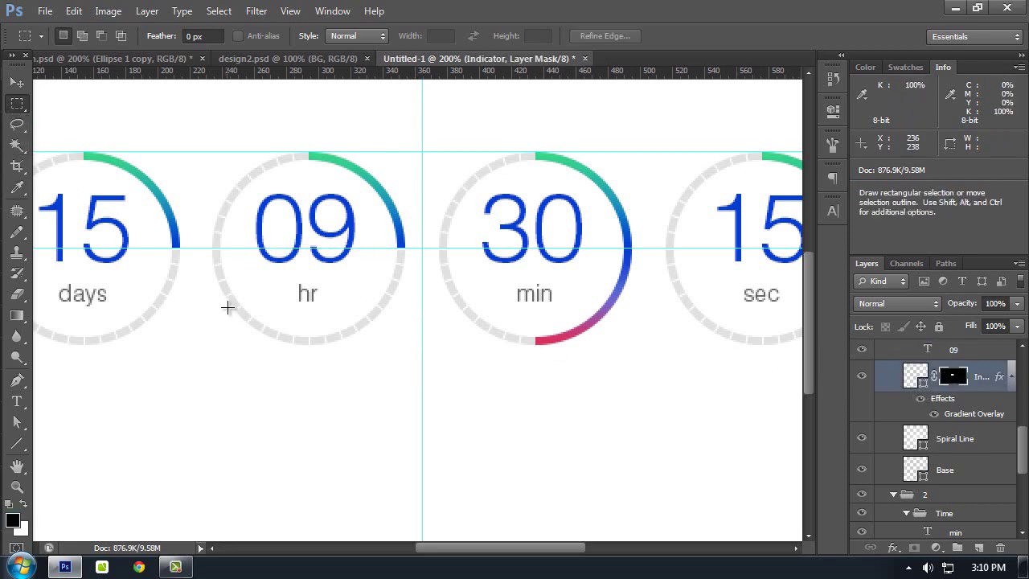
pyautogui.moveTo(201, 248); pyautogui.dragTo(422, 364)
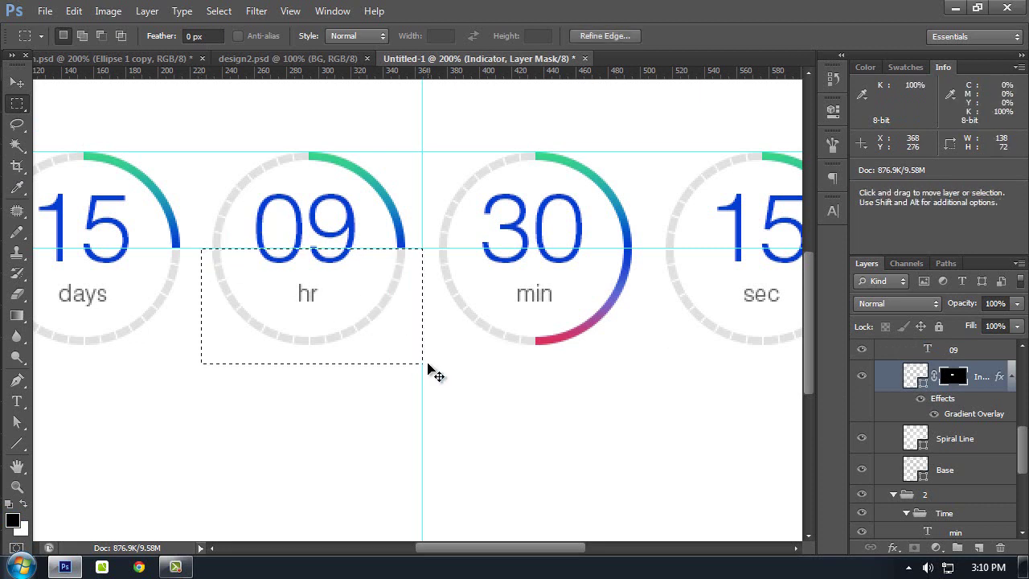
pyautogui.press('Delete')
pyautogui.hotkey('ctrl', 'd')
pyautogui.moveTo(372, 279); pyautogui.dragTo(540, 299)
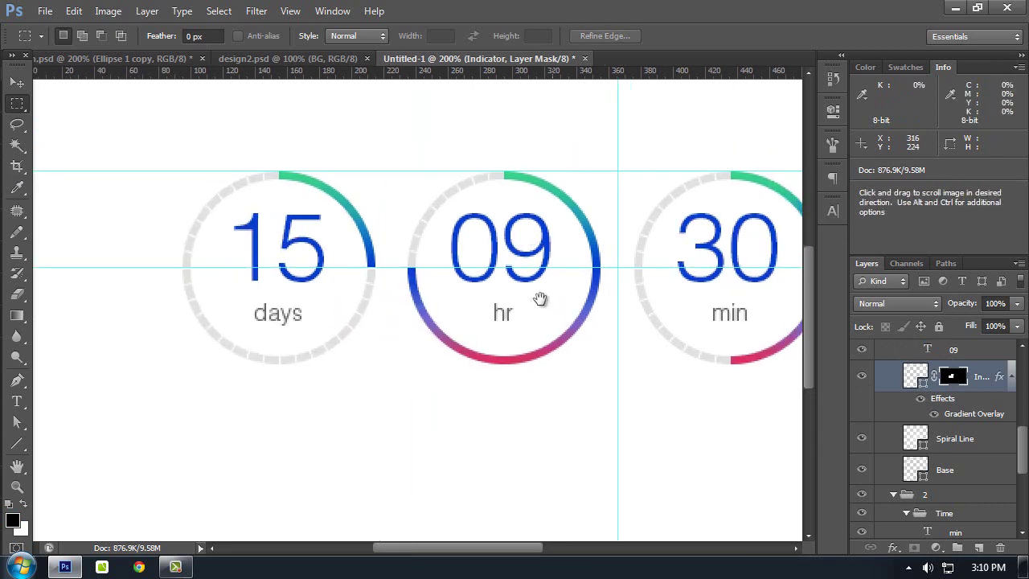
pyautogui.press('t')
pyautogui.doubleClick(298, 253)
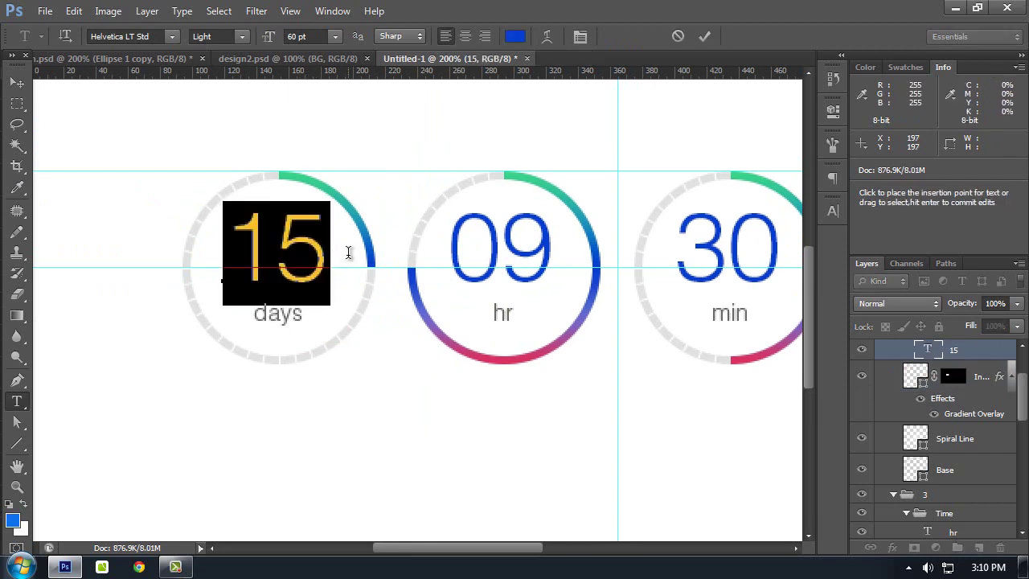
pyautogui.click(16, 103)
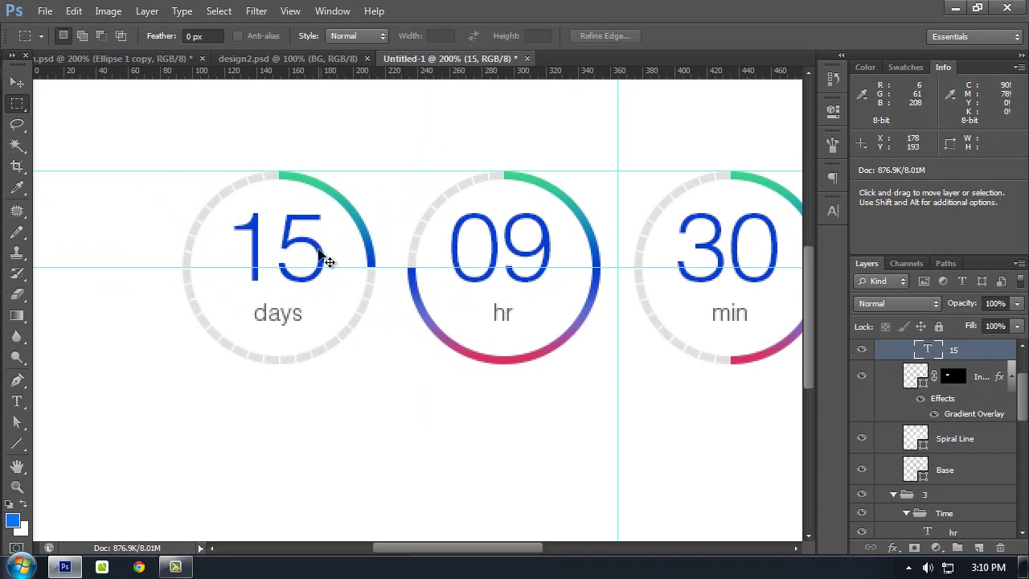
pyautogui.hotkey('ctrl', '-')
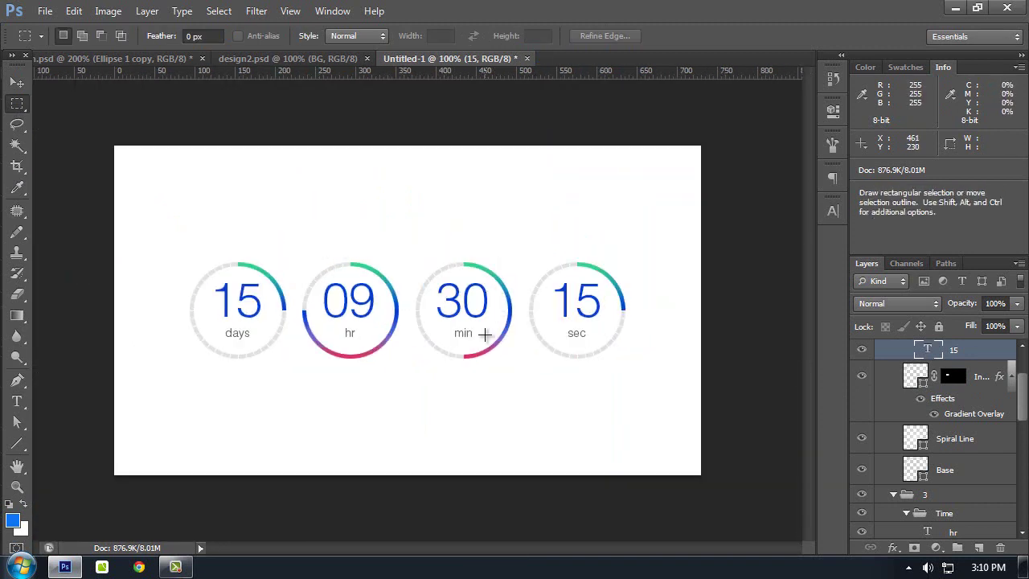
# Step: Compare the timer with design2.psd, checking the type settings of its days label and of the hr number in Untitled-1
pyautogui.click(323, 59)
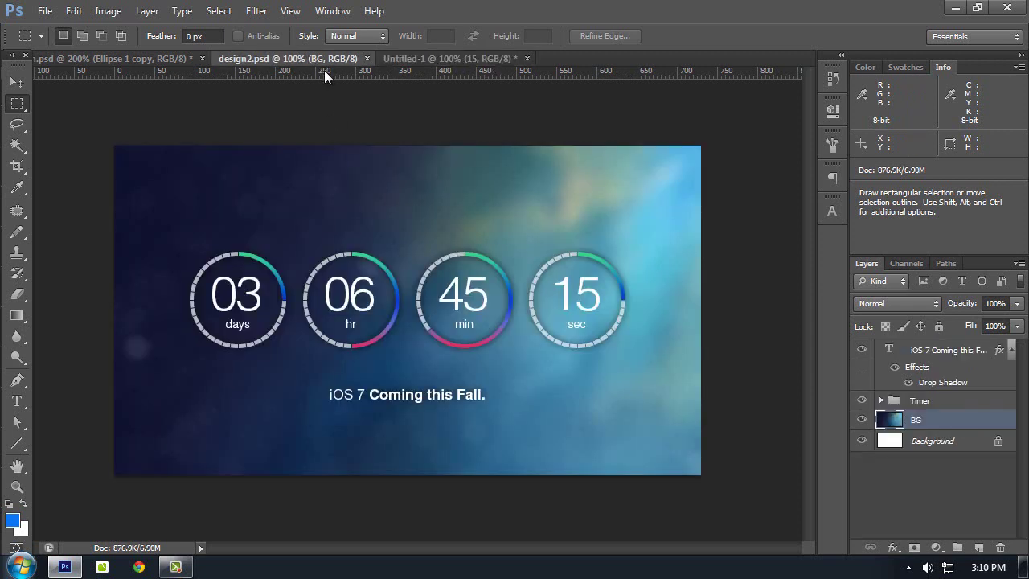
pyautogui.press('t')
pyautogui.click(245, 323)
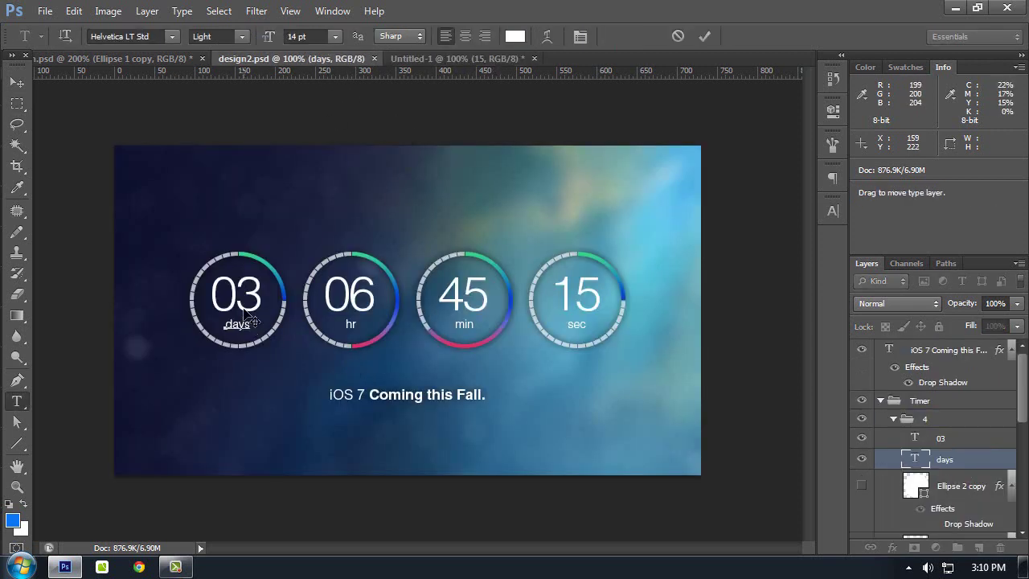
pyautogui.click(471, 58)
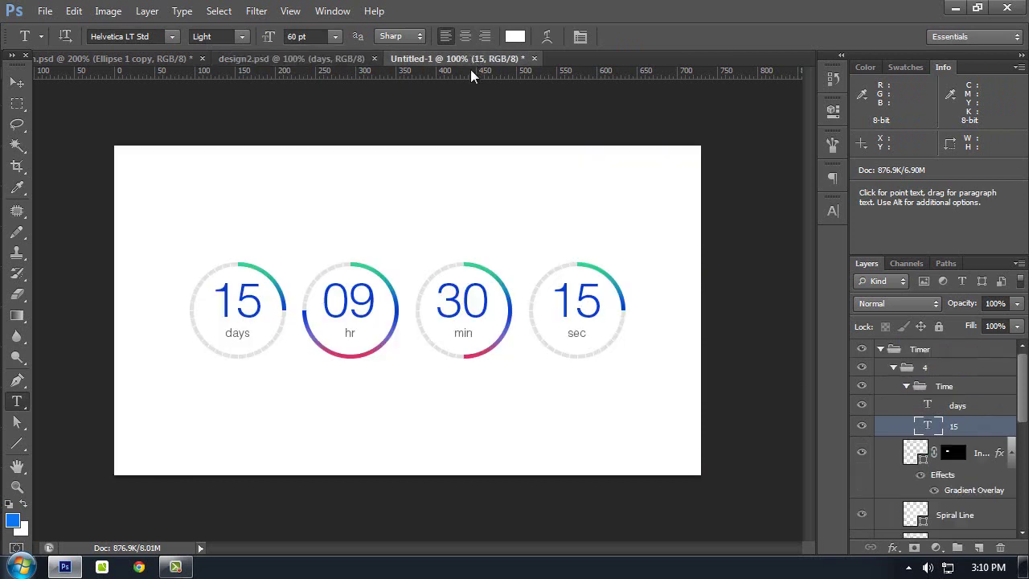
pyautogui.click(17, 83)
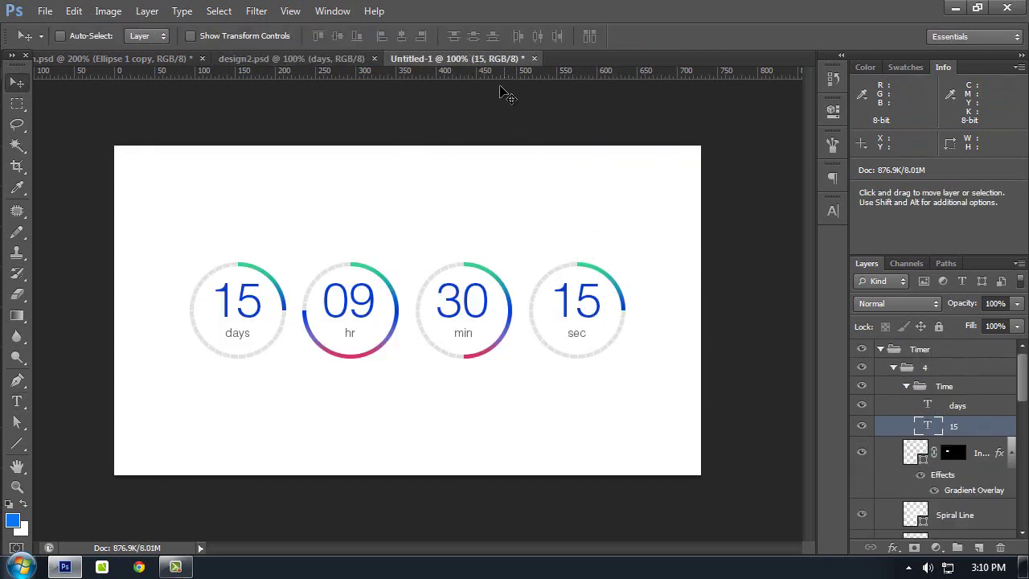
pyautogui.click(351, 56)
pyautogui.click(426, 60)
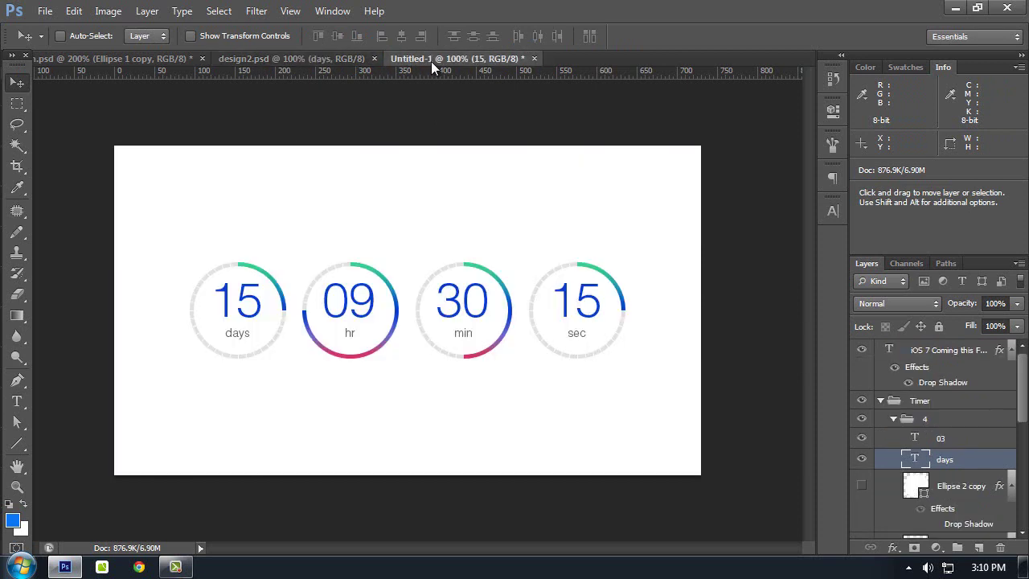
pyautogui.press('t')
pyautogui.click(345, 298)
pyautogui.press('Escape')
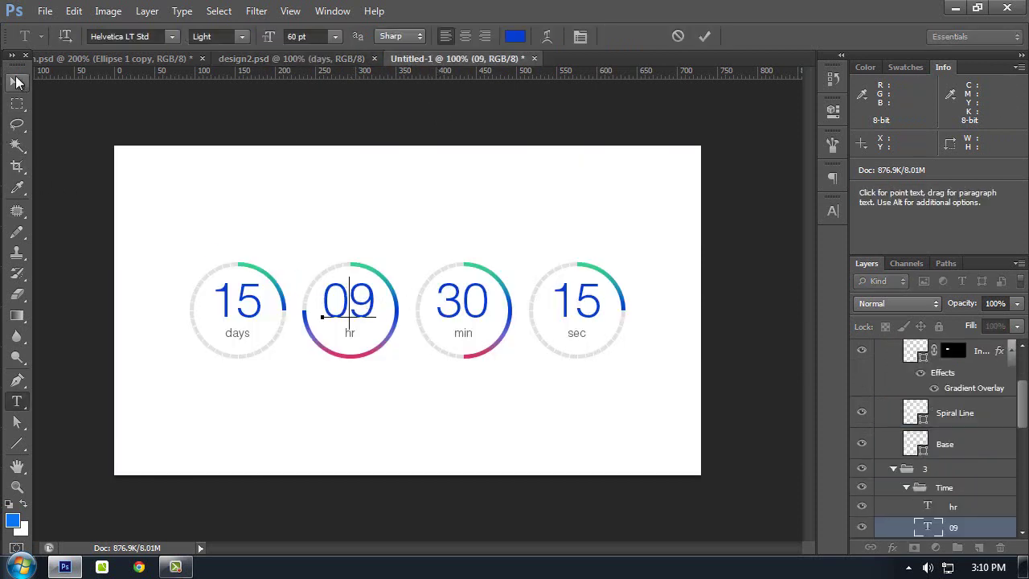
pyautogui.press('v')
pyautogui.hotkey('ctrl', '-')
pyautogui.hotkey('ctrl', '+')
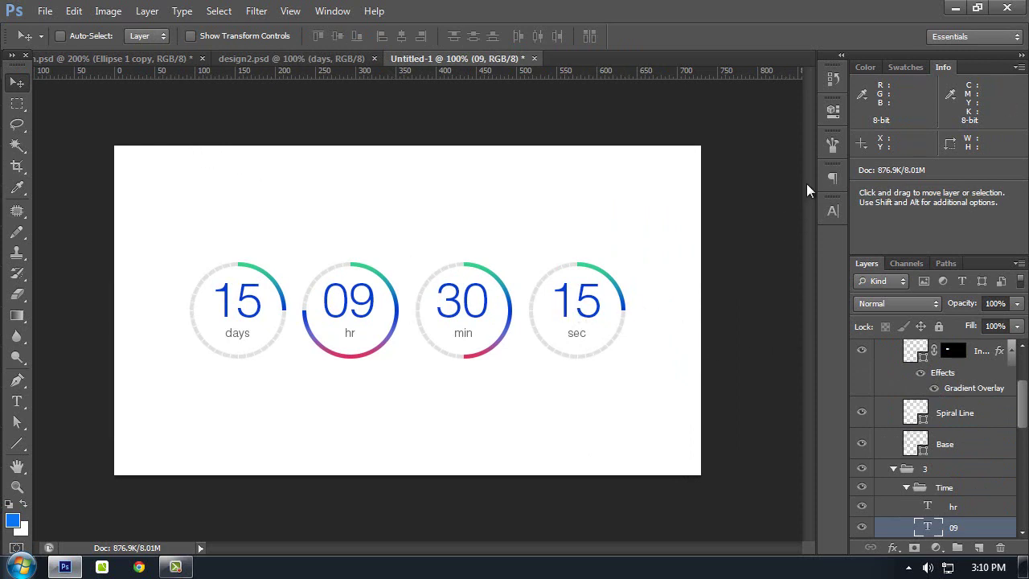
pyautogui.hotkey('ctrl', '+')
pyautogui.hotkey('ctrl', '-')
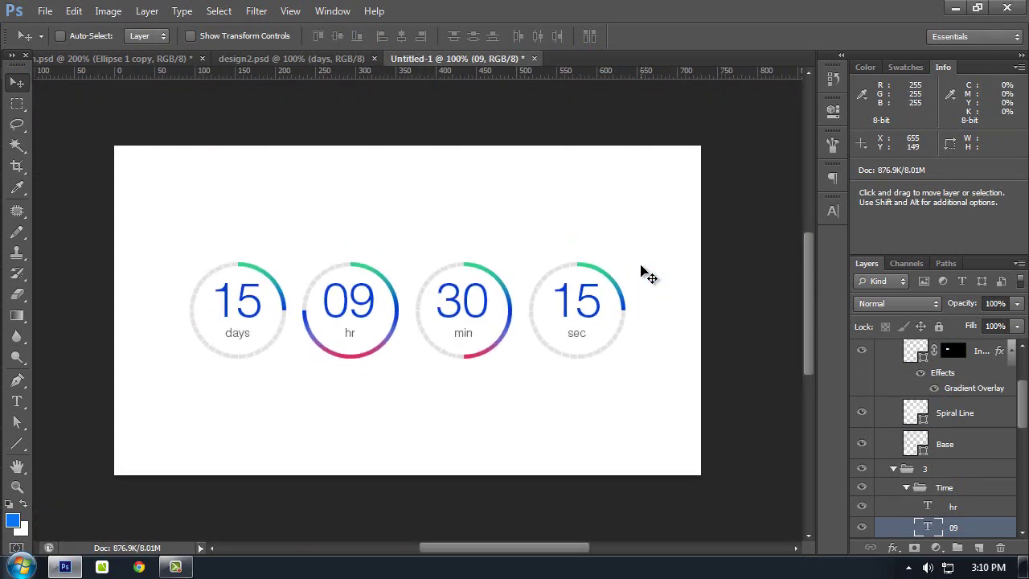
# Step: Collapse the Timer group and move all four rings slightly upwards on the canvas
pyautogui.scroll(3, 919, 356)
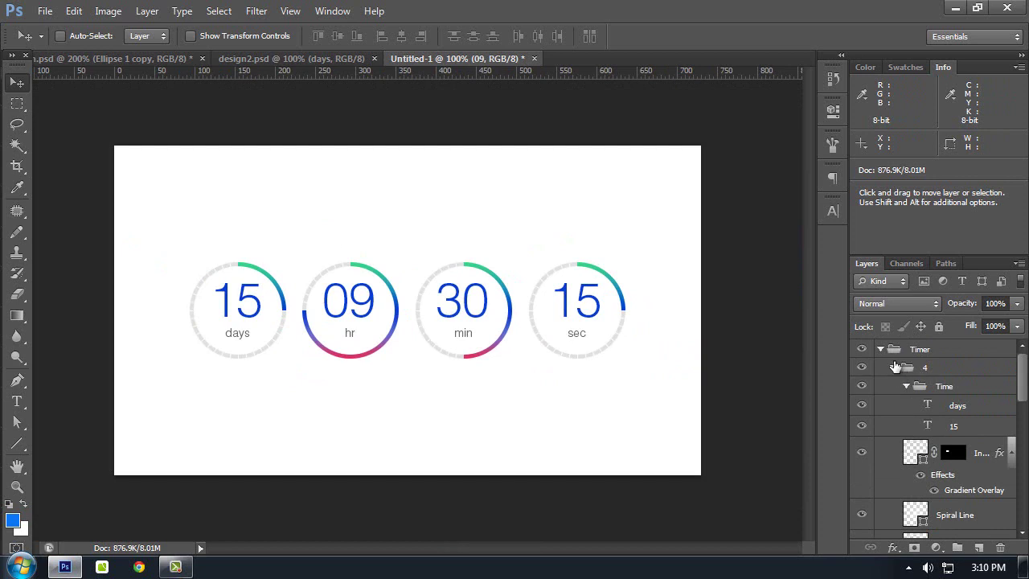
pyautogui.scroll(1, 895, 367)
pyautogui.click(886, 350)
pyautogui.moveTo(472, 364); pyautogui.dragTo(496, 362)
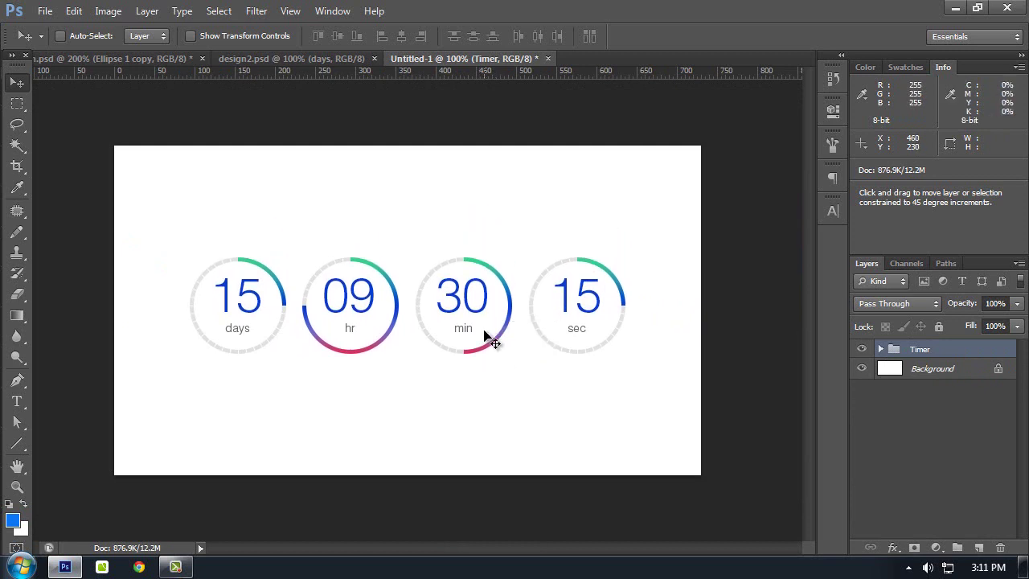
# Step: Compare design2.psd and the white-background reference design with the timer, and return to Untitled-1
pyautogui.click(264, 59)
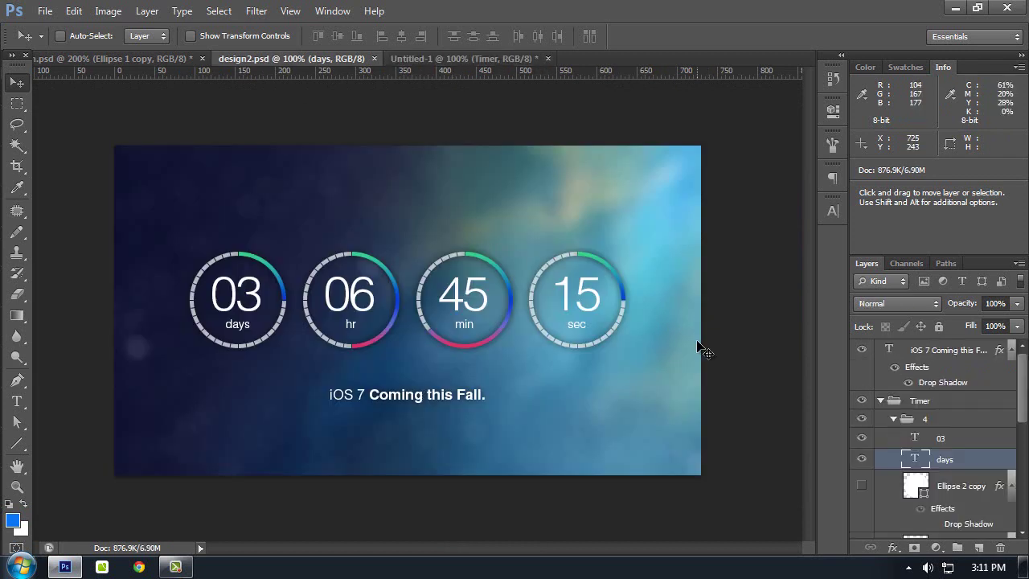
pyautogui.click(160, 58)
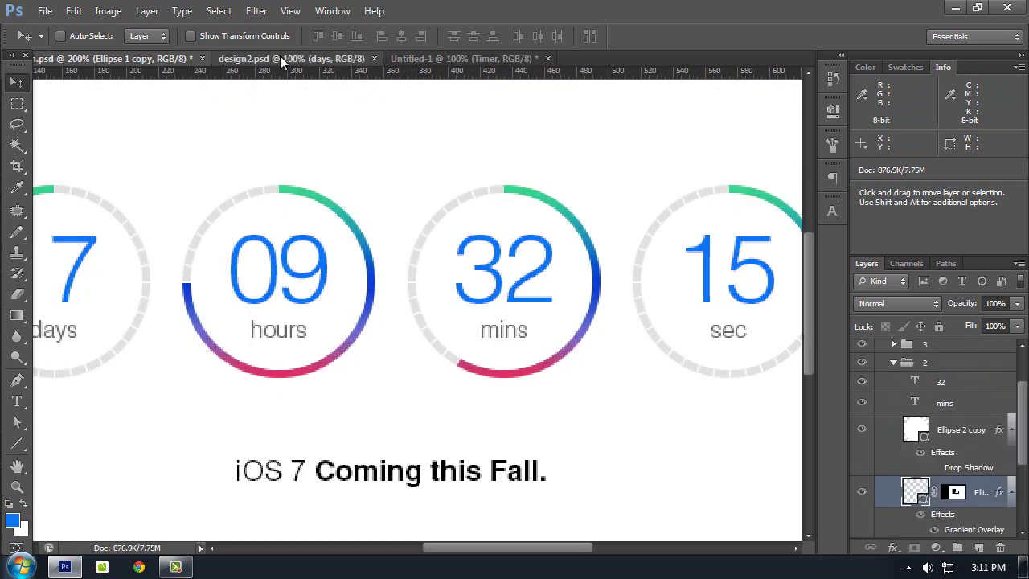
pyautogui.click(281, 59)
pyautogui.click(153, 59)
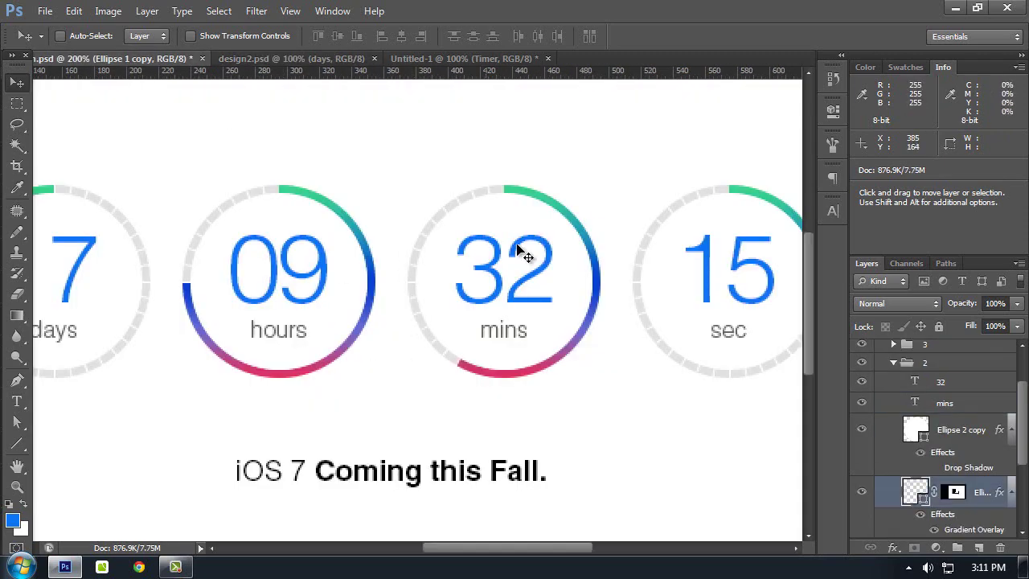
pyautogui.scroll(-1, 554, 273)
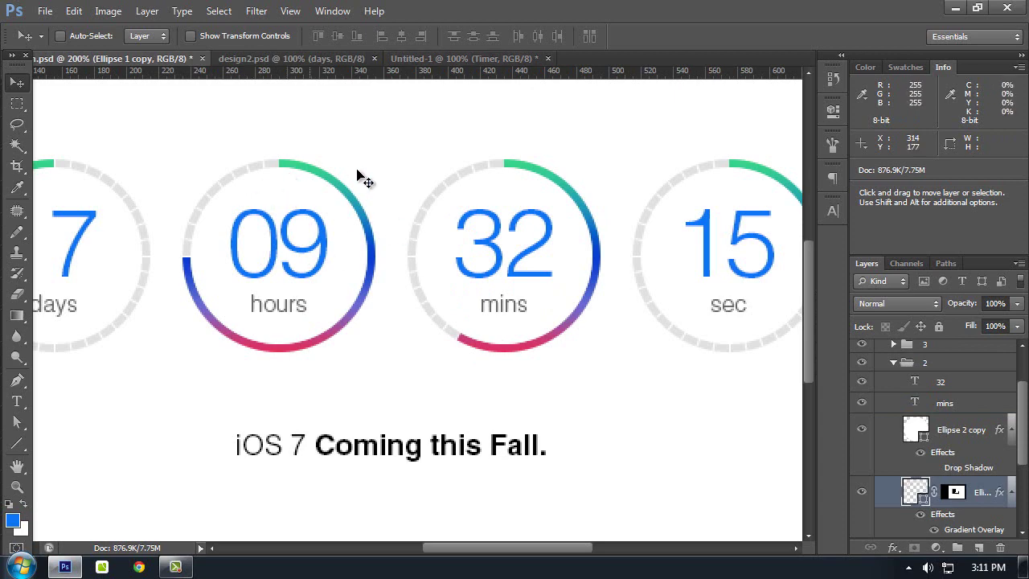
pyautogui.click(426, 59)
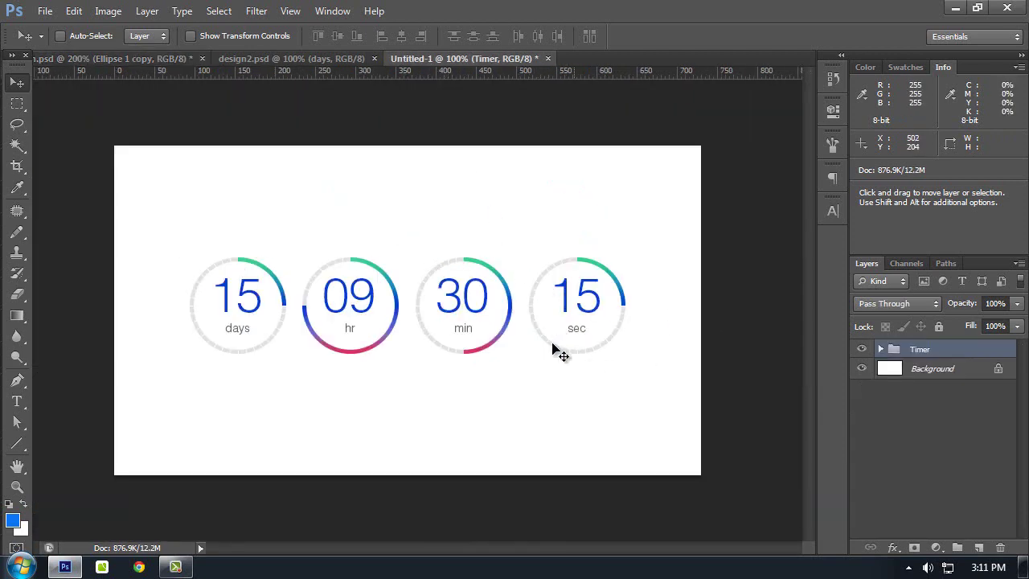
# Step: Open iOS-7-Download-Nebula-Dots-Wallpapers-2.png, copy the whole image, and close it without saving
pyautogui.click(45, 10)
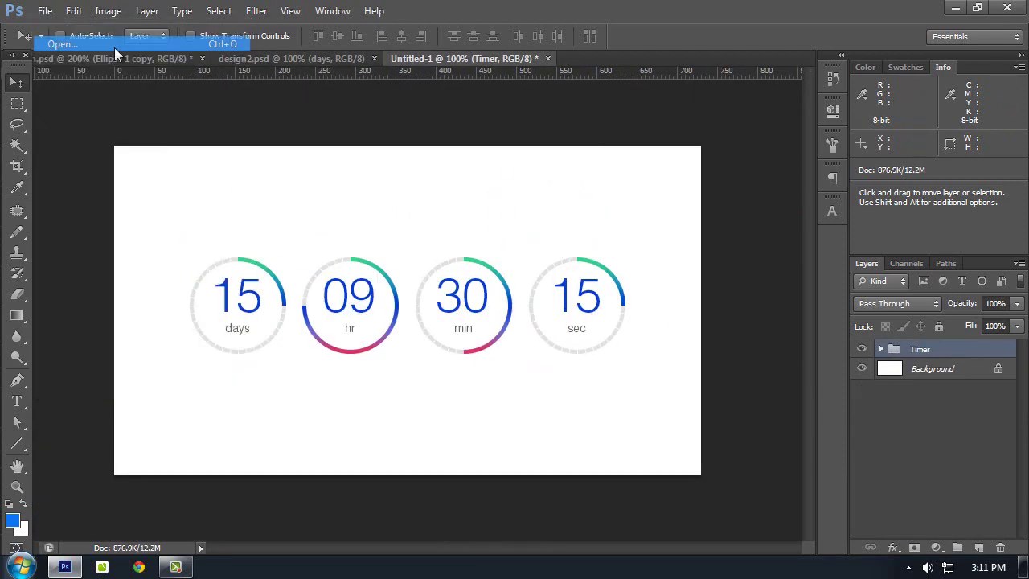
pyautogui.click(114, 45)
pyautogui.click(516, 130)
pyautogui.click(916, 473)
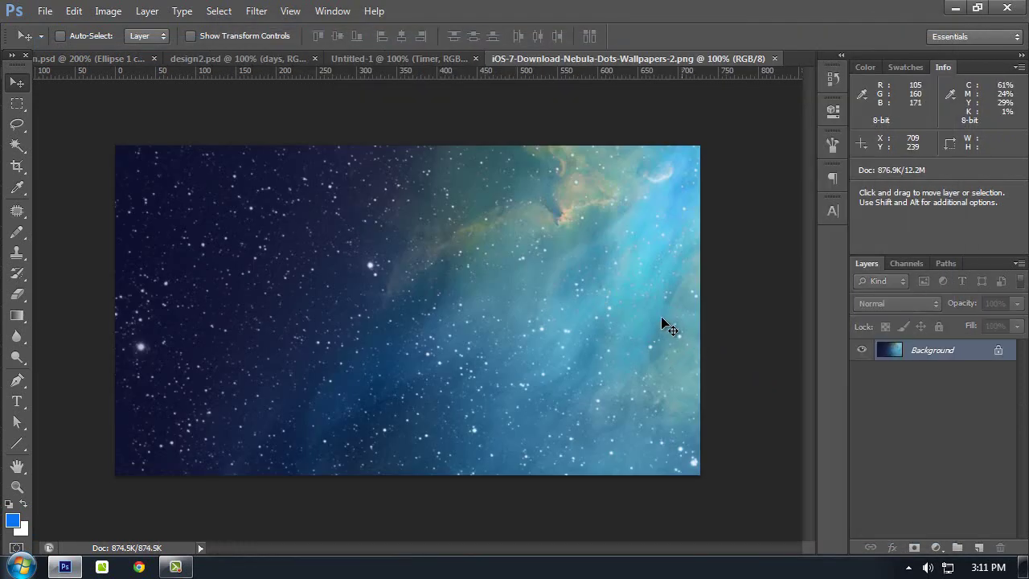
pyautogui.hotkey('ctrl', 'w')
pyautogui.press('n')
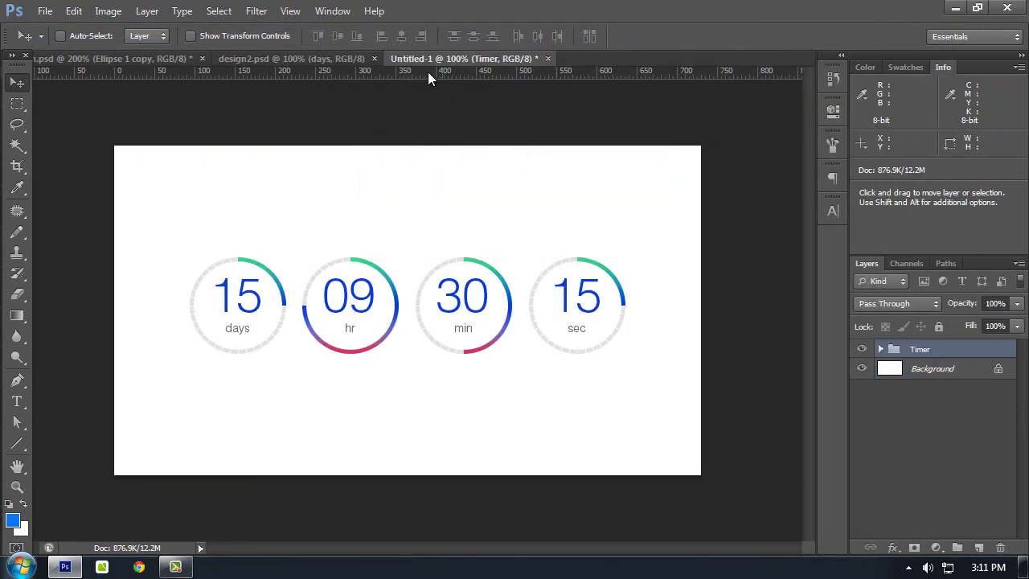
# Step: Paste the nebula wallpaper between the Timer group and the Background layer, and scale it slightly to cover the whole canvas
pyautogui.click(905, 376)
pyautogui.hotkey('ctrl', 'v')
pyautogui.moveTo(674, 389)
pyautogui.mouseDown()
pyautogui.moveTo(661, 392)
pyautogui.moveTo(674, 392)
pyautogui.mouseUp()
pyautogui.hotkey('ctrl', 't')
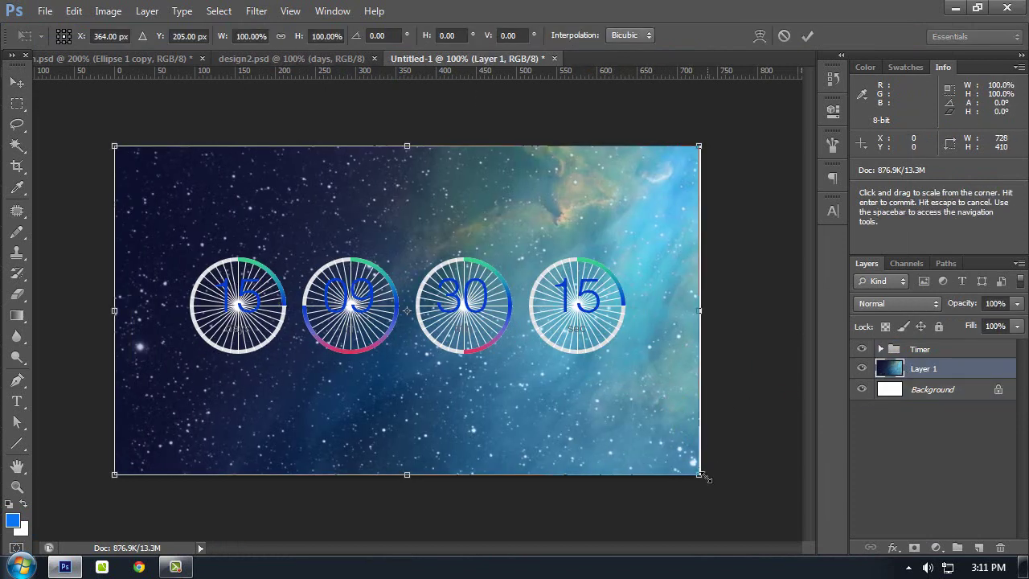
pyautogui.moveTo(705, 474); pyautogui.dragTo(703, 473)
pyautogui.press('Return')
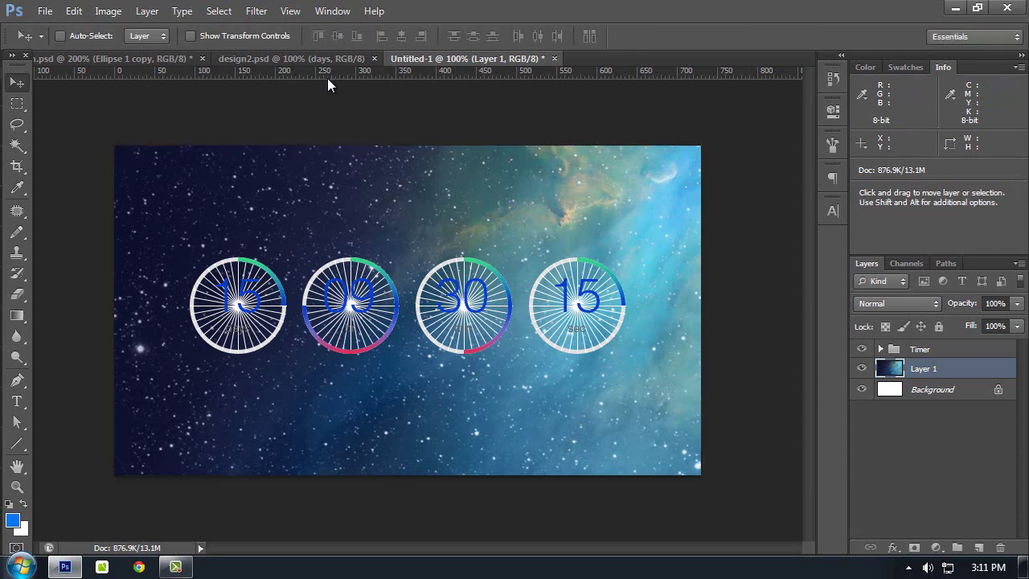
# Step: Compare design2.psd with Untitled-1, and expand ring group 1 inside the Timer group of design2.psd
pyautogui.click(292, 59)
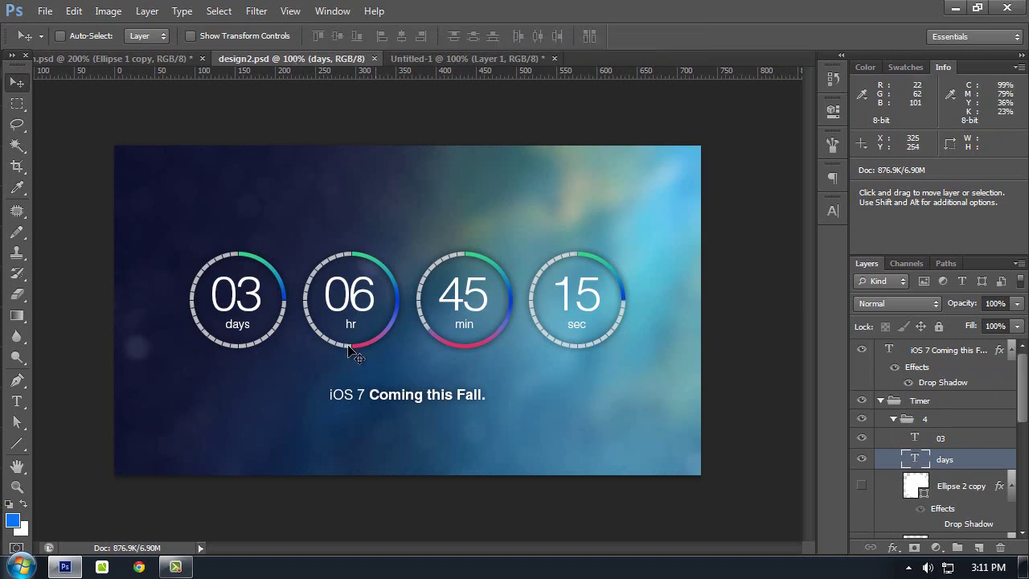
pyautogui.click(451, 60)
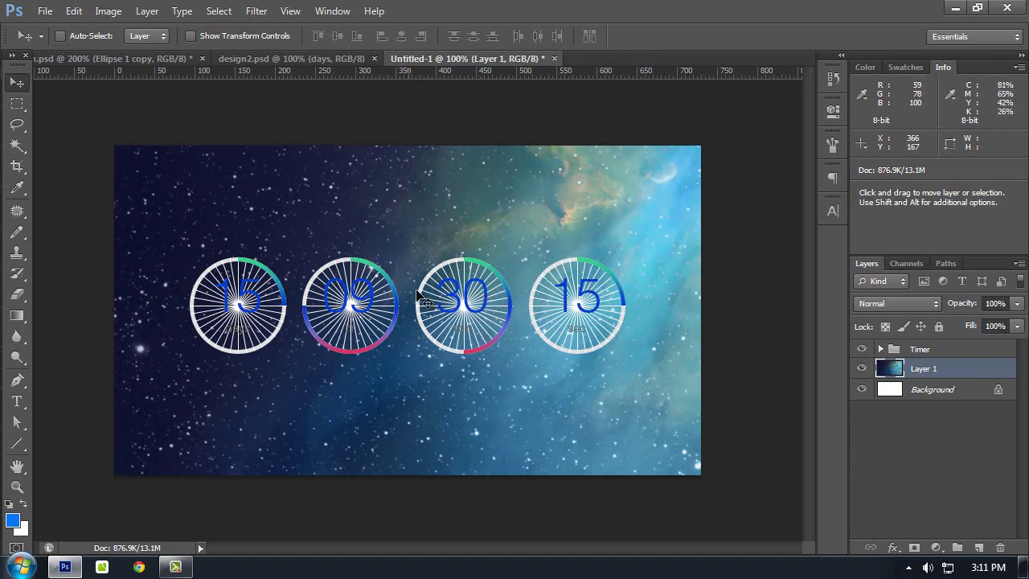
pyautogui.click(286, 59)
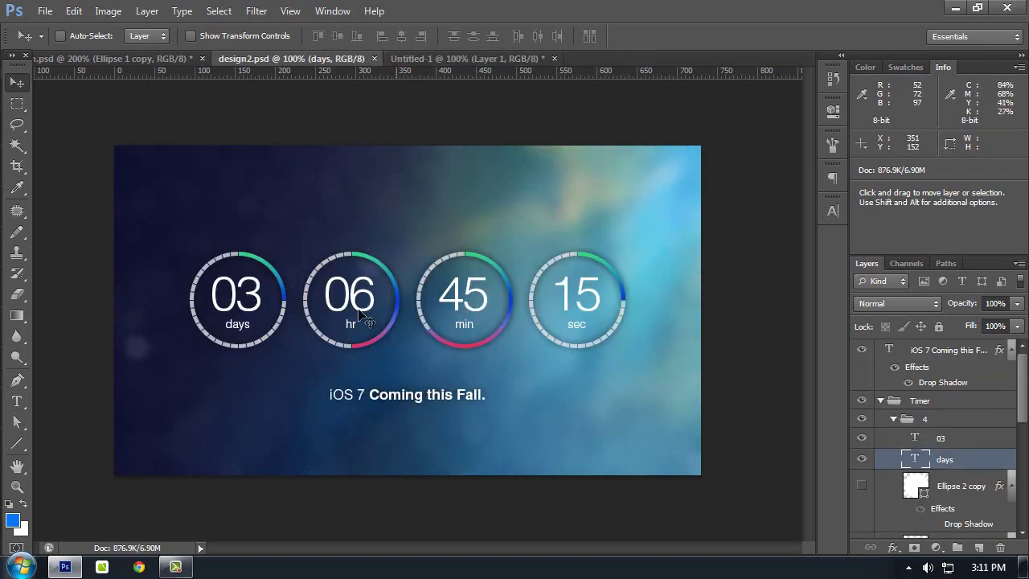
pyautogui.click(895, 424)
pyautogui.click(957, 424)
pyautogui.click(893, 474)
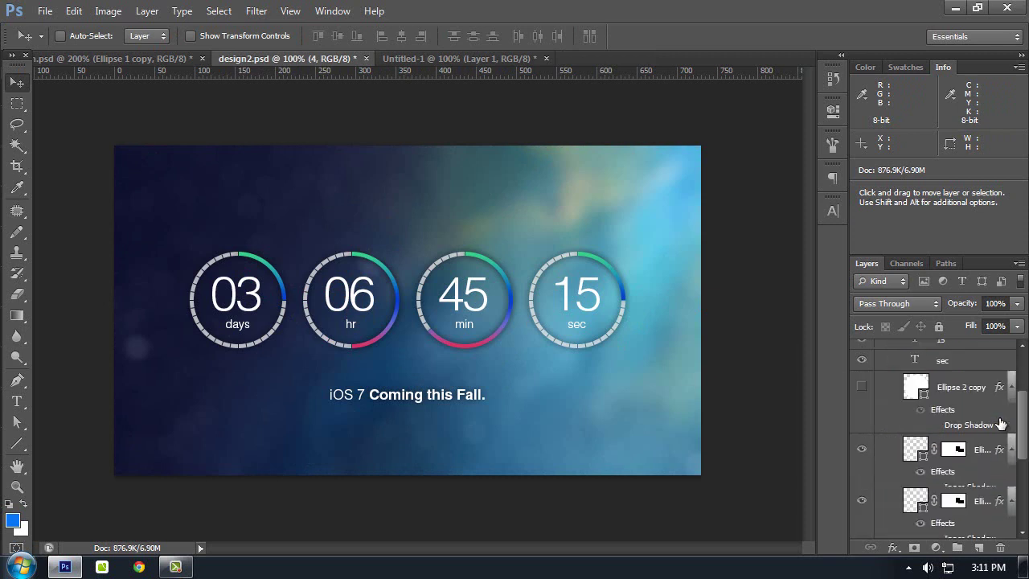
# Step: Examine the masks, effects and visibility of the Ellipse 2 copy, Ellipse 1 copy and Base layers in group 1, and collapse the group
pyautogui.scroll(-5, 996, 422)
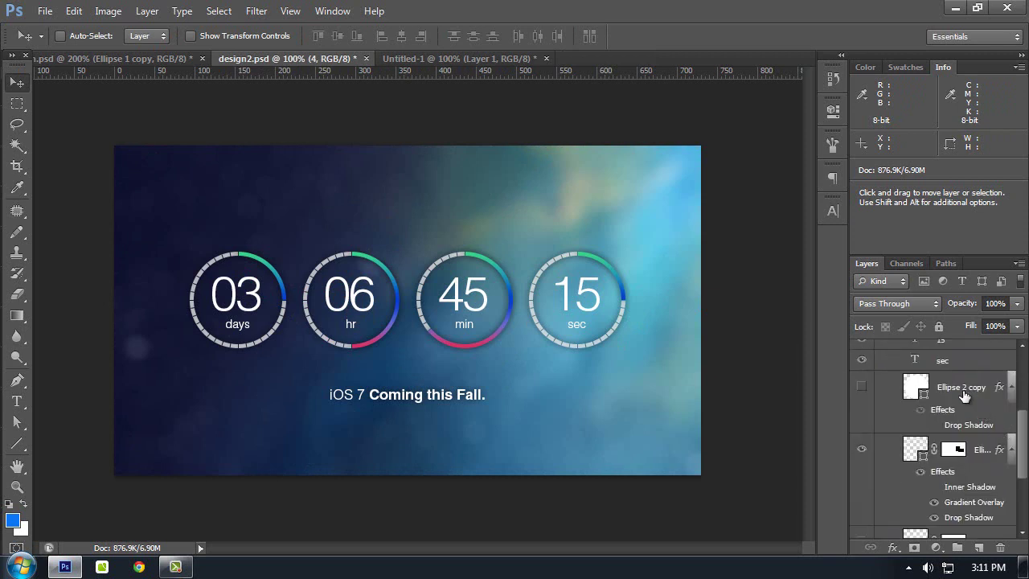
pyautogui.click(863, 389)
pyautogui.click(865, 388)
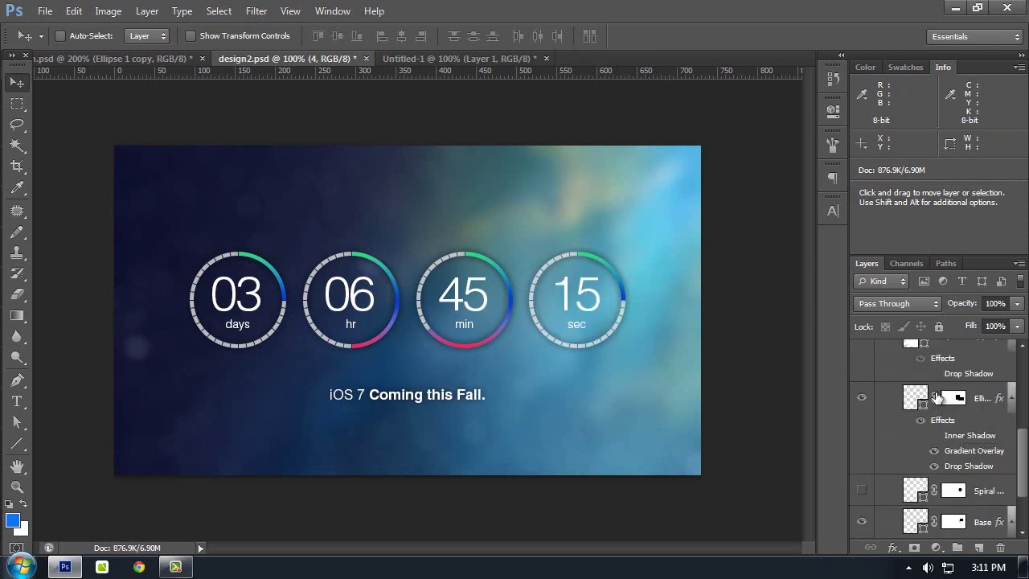
pyautogui.scroll(-2, 924, 386)
pyautogui.click(950, 399)
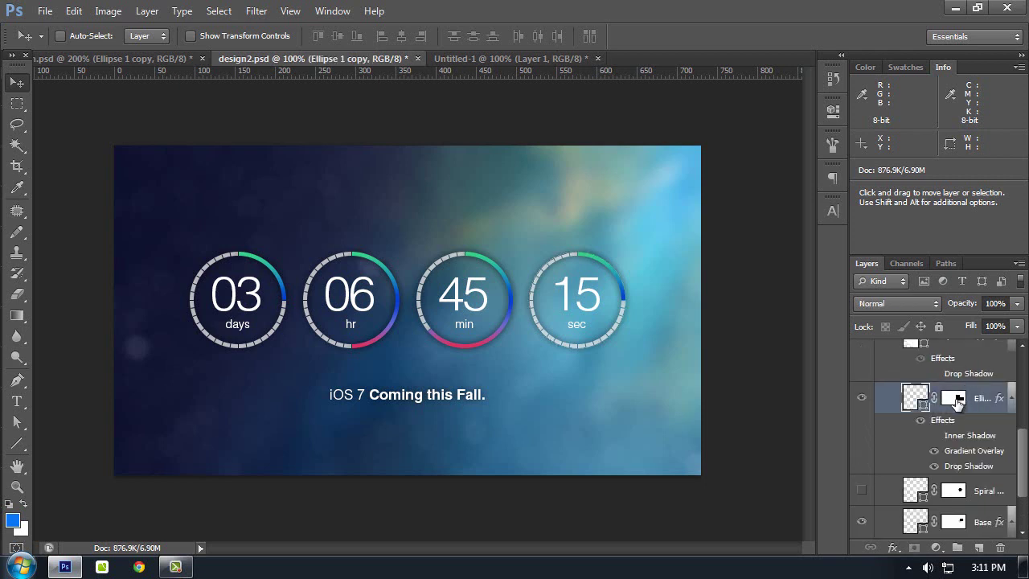
pyautogui.click(861, 397)
pyautogui.click(861, 397)
pyautogui.scroll(-2, 952, 438)
pyautogui.click(953, 420)
pyautogui.click(897, 452)
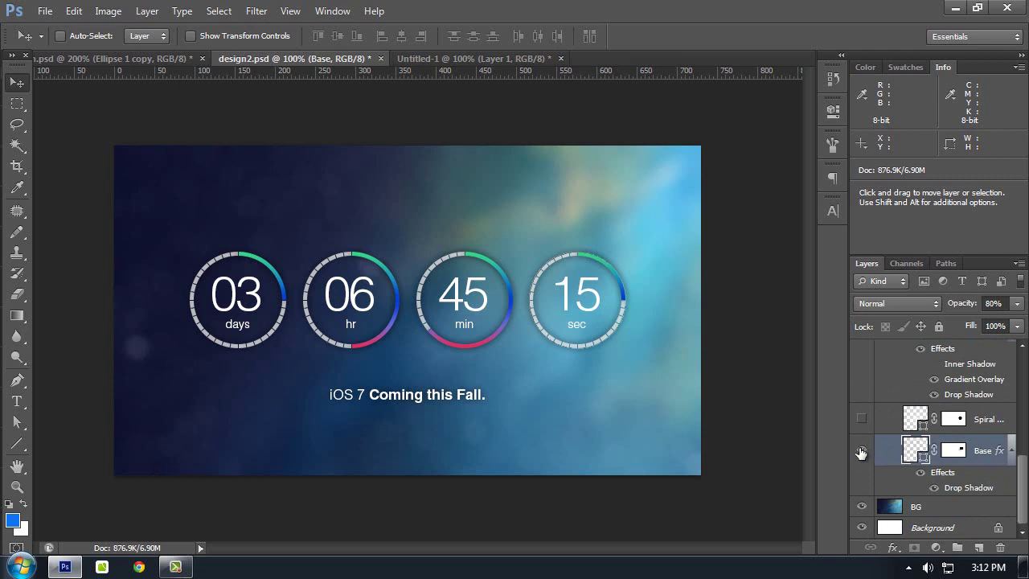
pyautogui.click(860, 453)
pyautogui.click(862, 453)
pyautogui.click(971, 365)
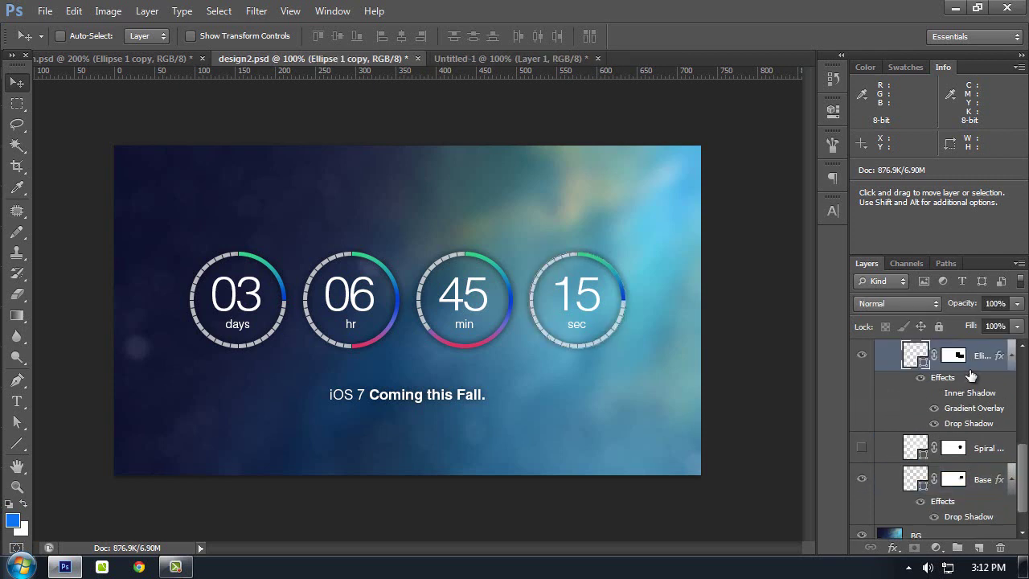
pyautogui.scroll(3, 971, 382)
pyautogui.click(902, 383)
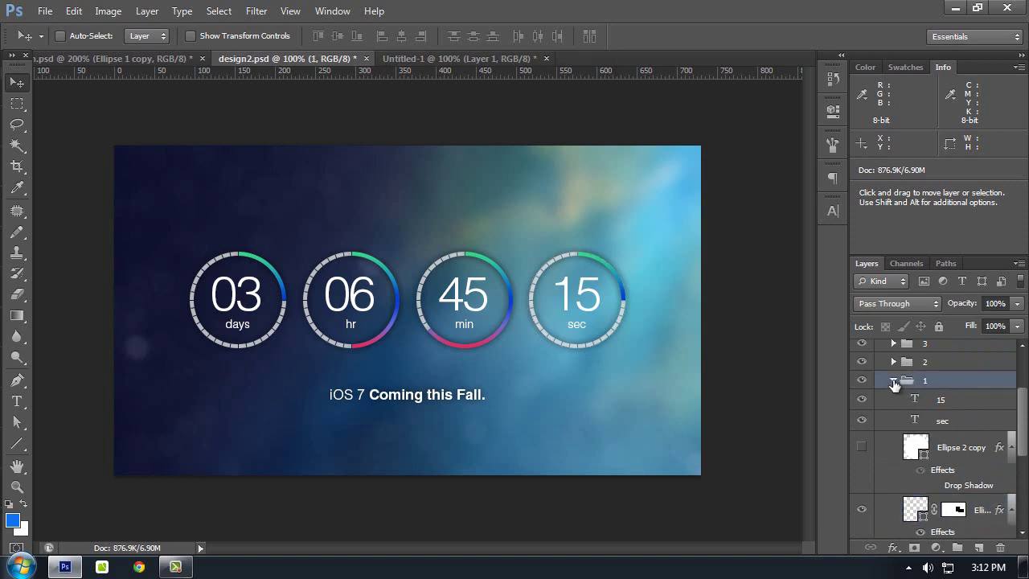
pyautogui.click(893, 380)
# Step: Check the white-background reference design, return to Untitled-1 and delete its nebula wallpaper layer
pyautogui.click(428, 59)
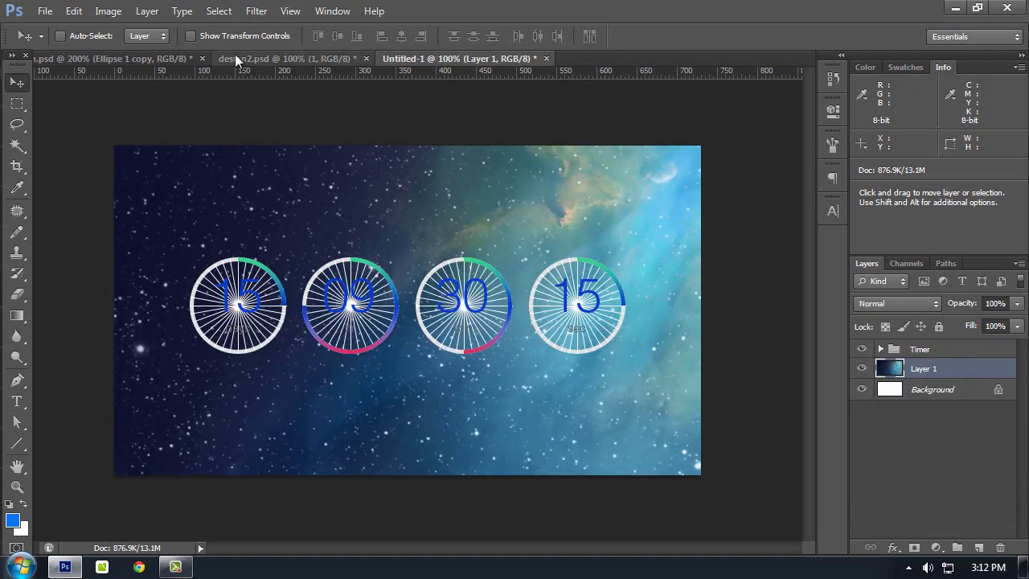
pyautogui.click(171, 60)
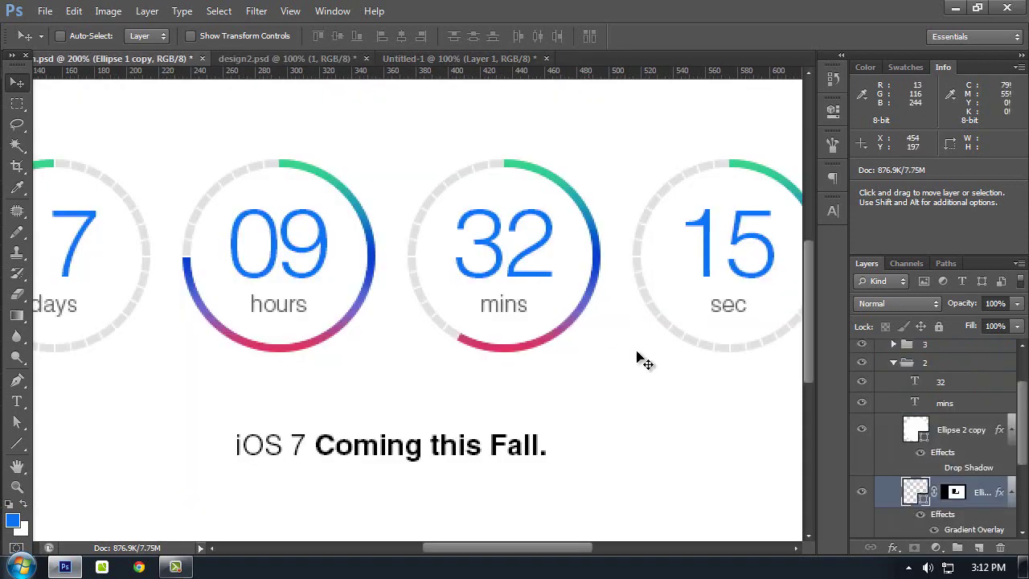
pyautogui.click(305, 55)
pyautogui.click(425, 57)
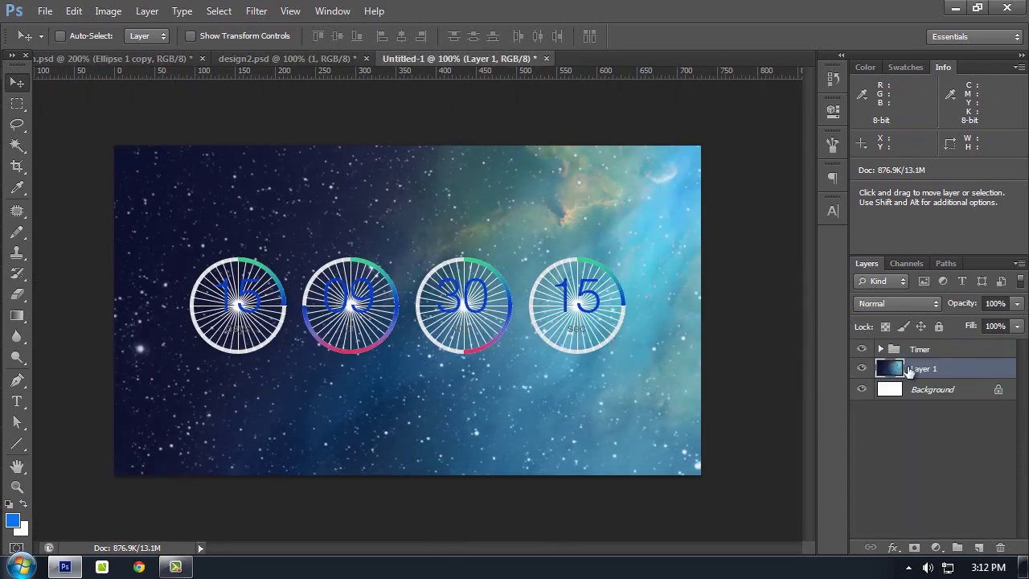
pyautogui.click(859, 366)
pyautogui.moveTo(925, 368); pyautogui.dragTo(1000, 547)
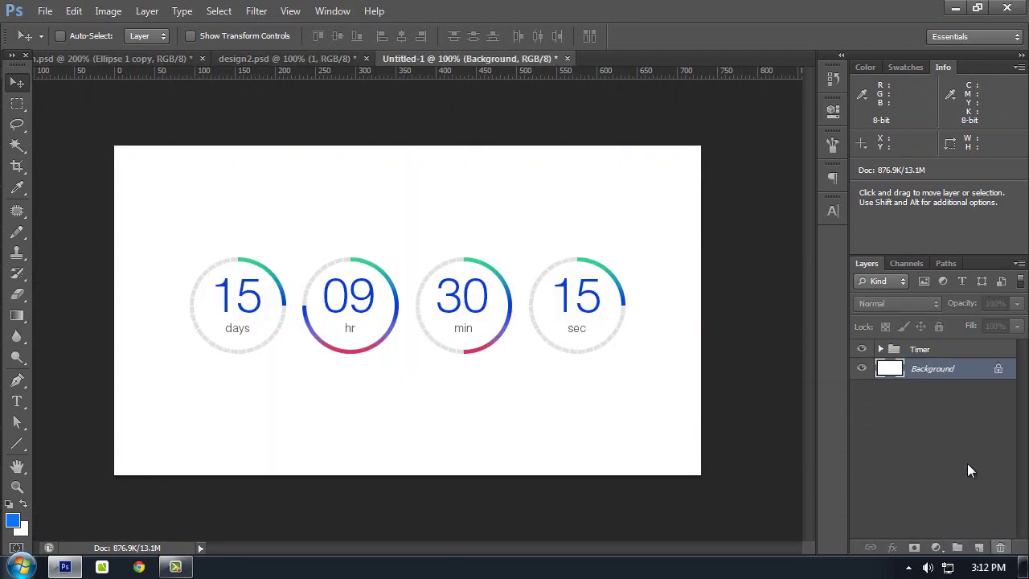
# Step: Add the text line "iOS7 coming this fall." in Helvetica LT Std Light below the rings
pyautogui.press('t')
pyautogui.click(342, 414)
pyautogui.write('ios')
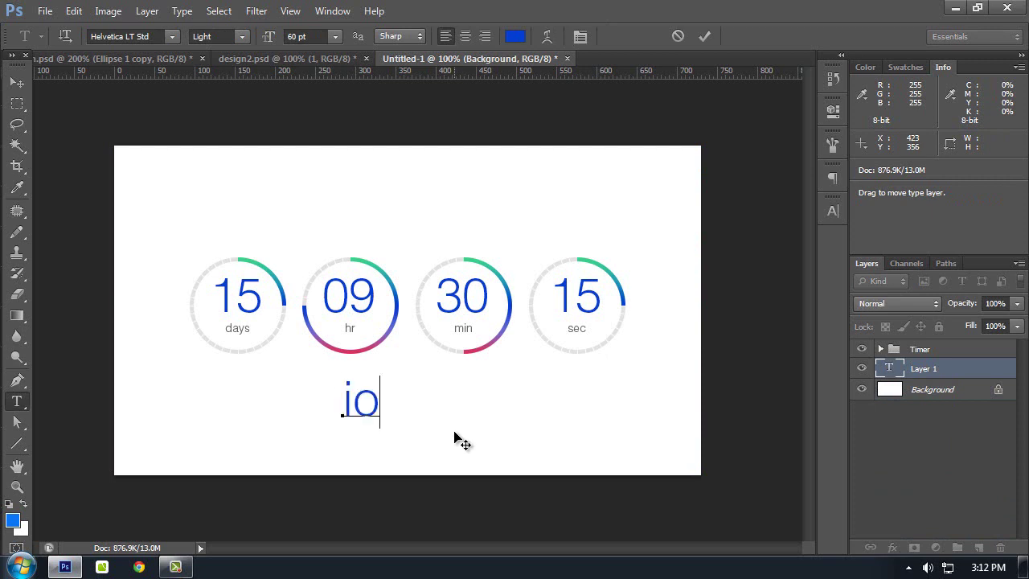
pyautogui.press('Left')
pyautogui.press('Left')
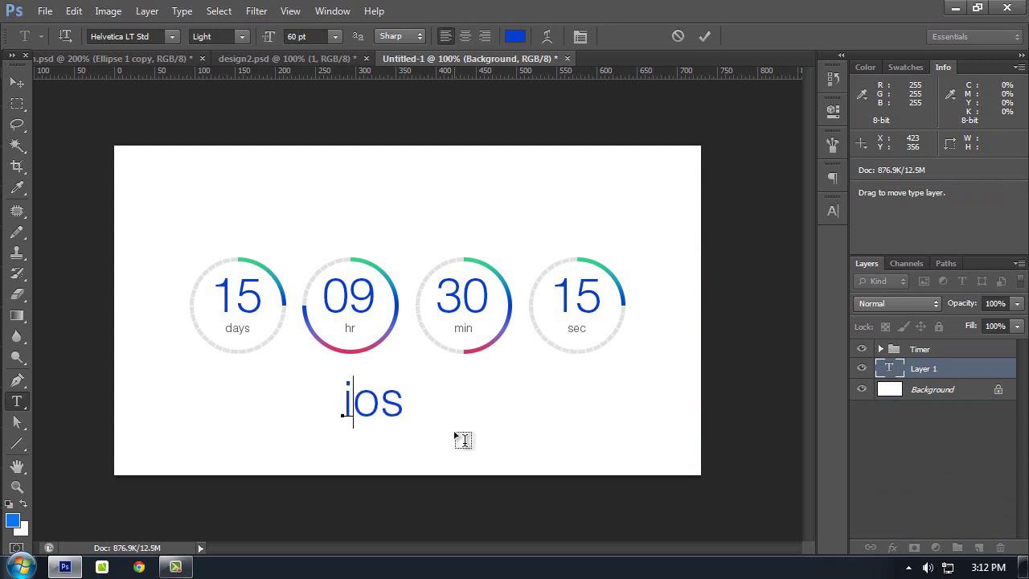
pyautogui.press('Delete')
pyautogui.press('Delete')
pyautogui.write('OS7 Com')
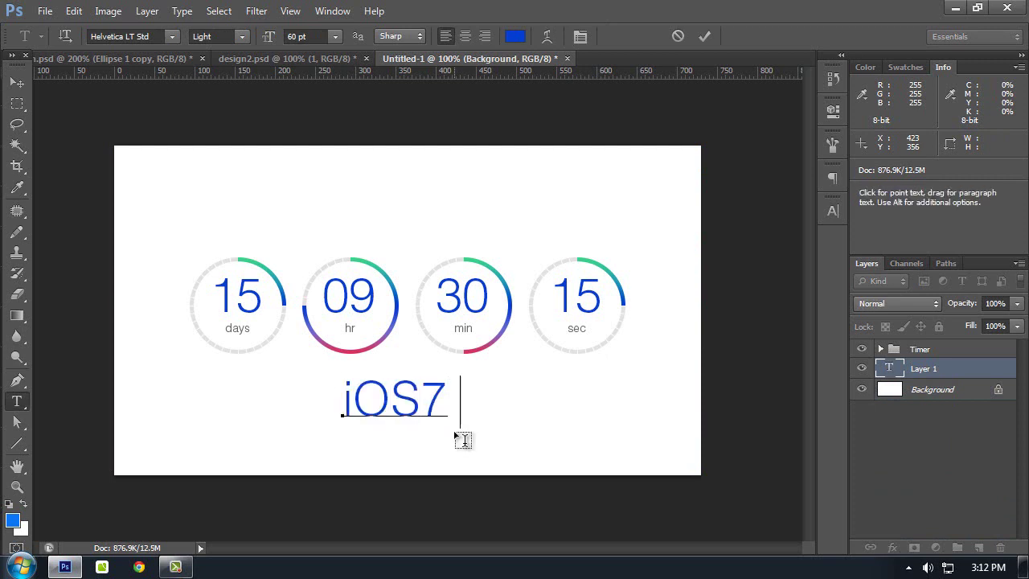
pyautogui.press('BackSpace')
pyautogui.press('BackSpace')
pyautogui.press('BackSpace')
pyautogui.press('BackSpace')
pyautogui.write('comi')
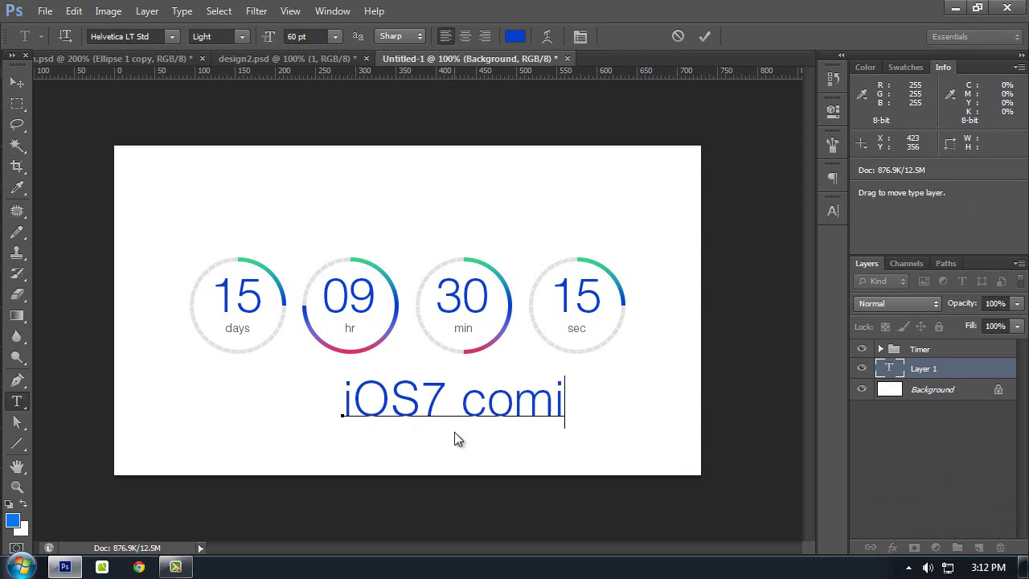
pyautogui.write('ng this')
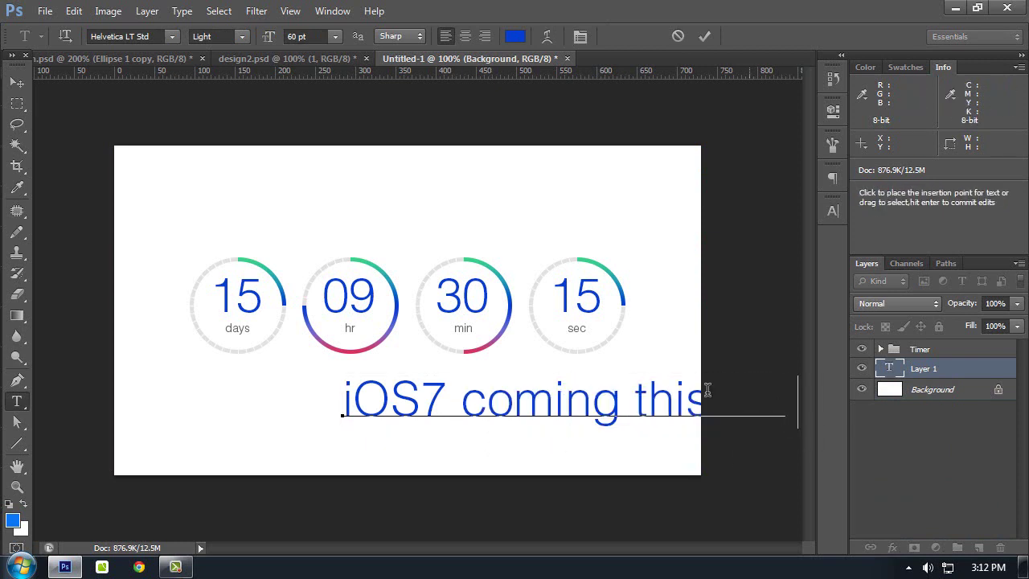
pyautogui.click(16, 82)
# Step: Set the font size of the whole "coming this fall" line to 18 pt and move it slightly up towards the rings
pyautogui.doubleClick(513, 401)
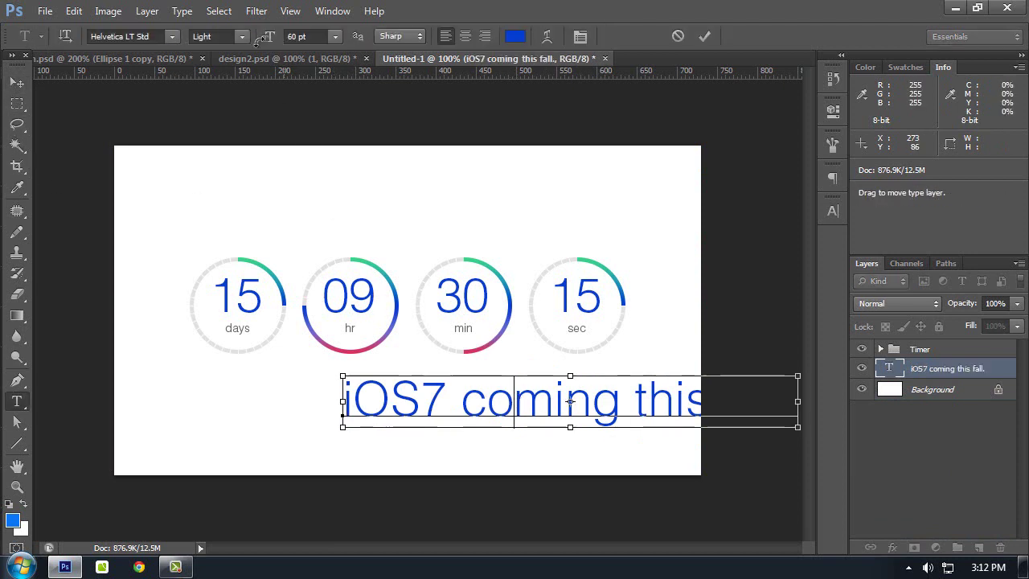
pyautogui.hotkey('ctrl', 'a')
pyautogui.click(335, 36)
pyautogui.click(344, 190)
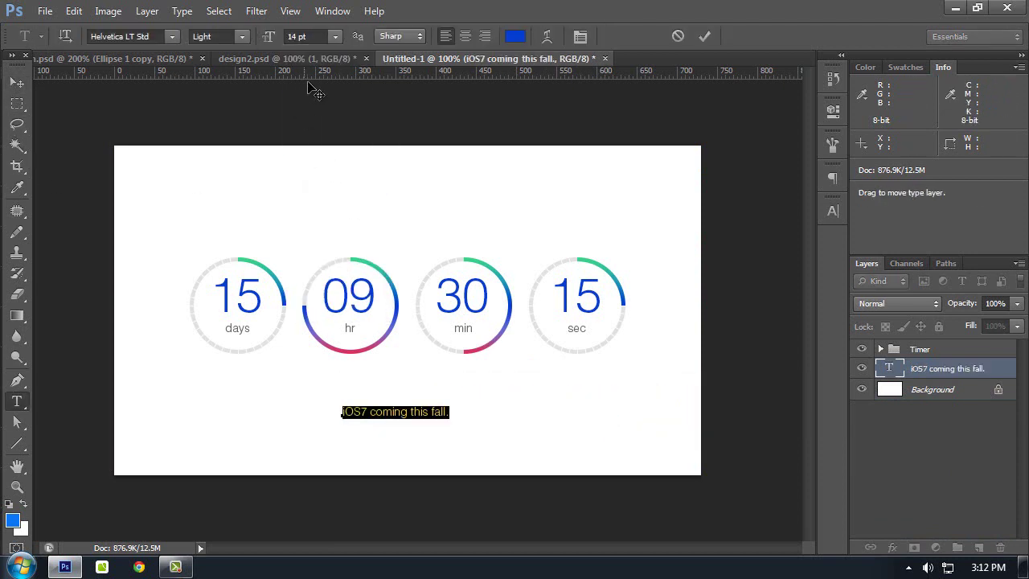
pyautogui.click(335, 36)
pyautogui.click(323, 203)
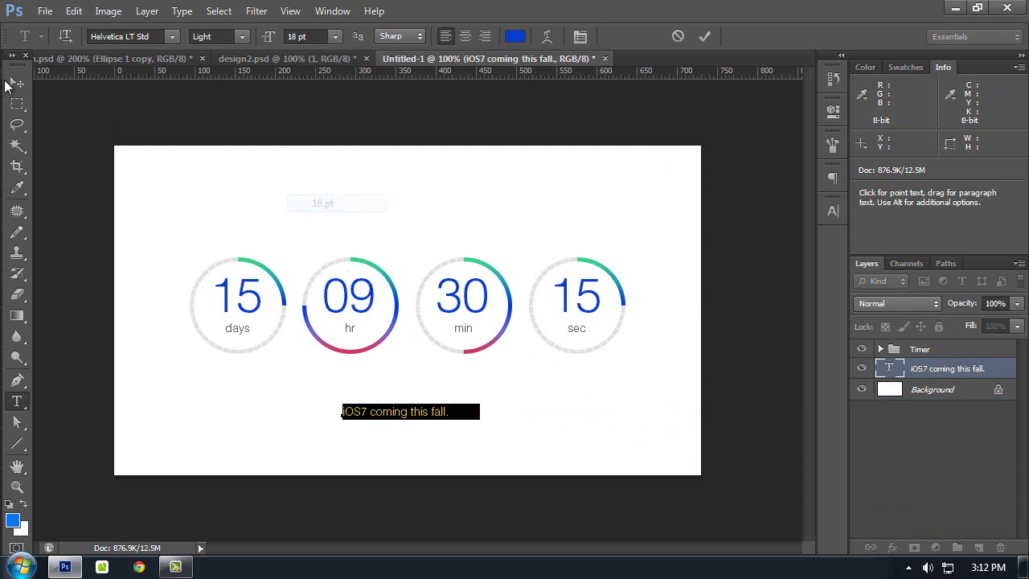
pyautogui.click(16, 82)
# Step: Set the word "iOS7" in the text line to the Bold font style
pyautogui.press('t')
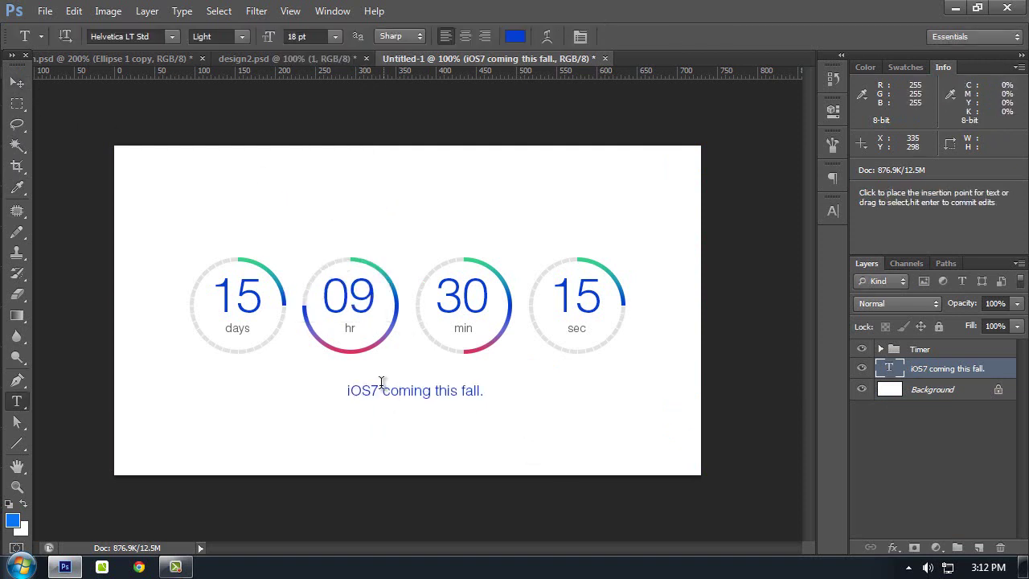
pyautogui.doubleClick(381, 386)
pyautogui.click(238, 39)
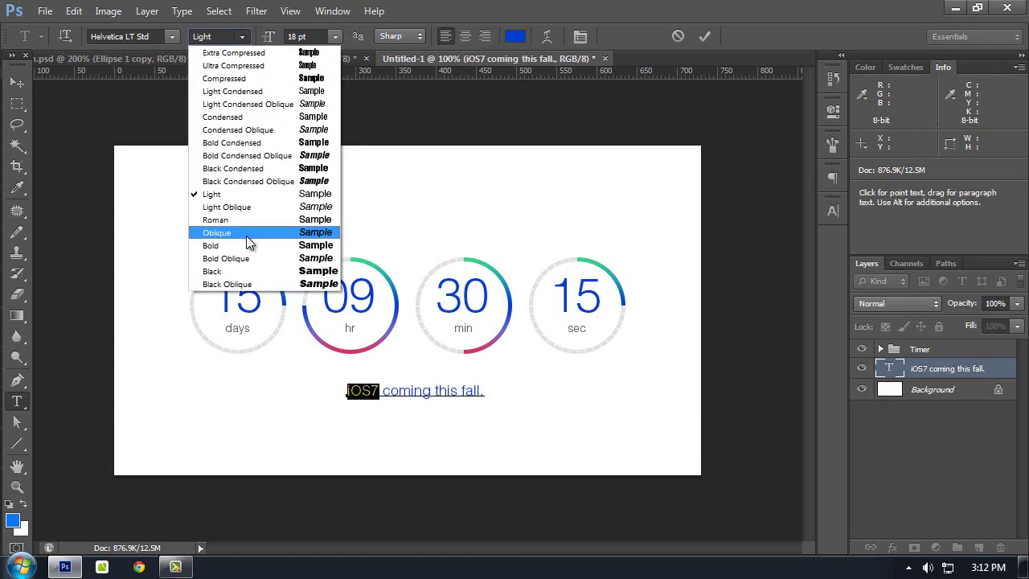
pyautogui.click(241, 245)
pyautogui.click(16, 82)
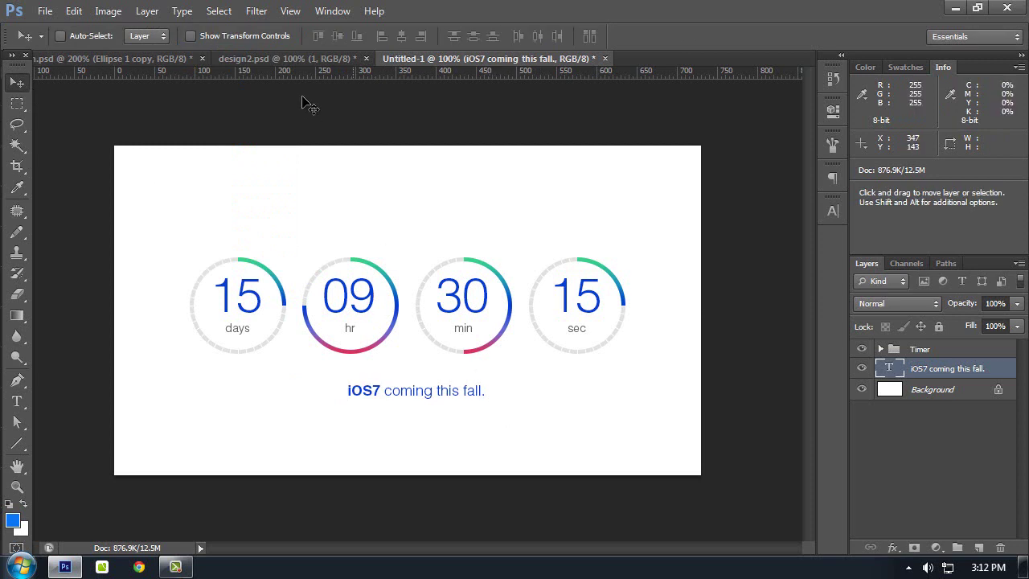
# Step: Shift the text line slightly sideways to centre it under the four rings, and adjust its vertical spacing from them
pyautogui.hotkey('shift', 'Left')
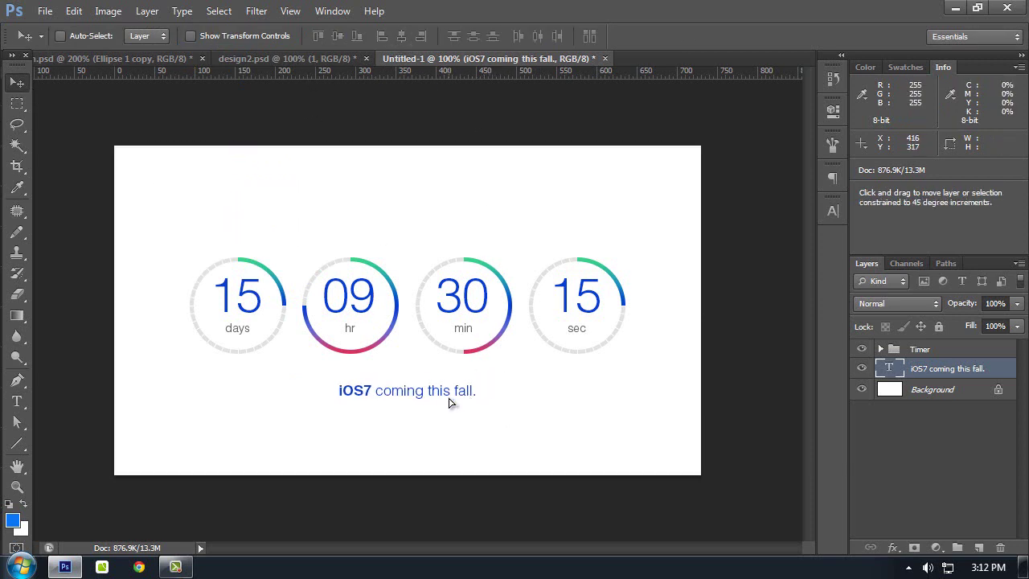
pyautogui.moveTo(450, 402); pyautogui.dragTo(452, 381)
pyautogui.hotkey('shift', 'Down')
pyautogui.hotkey('shift', 'Down')
pyautogui.hotkey('shift', 'Down')
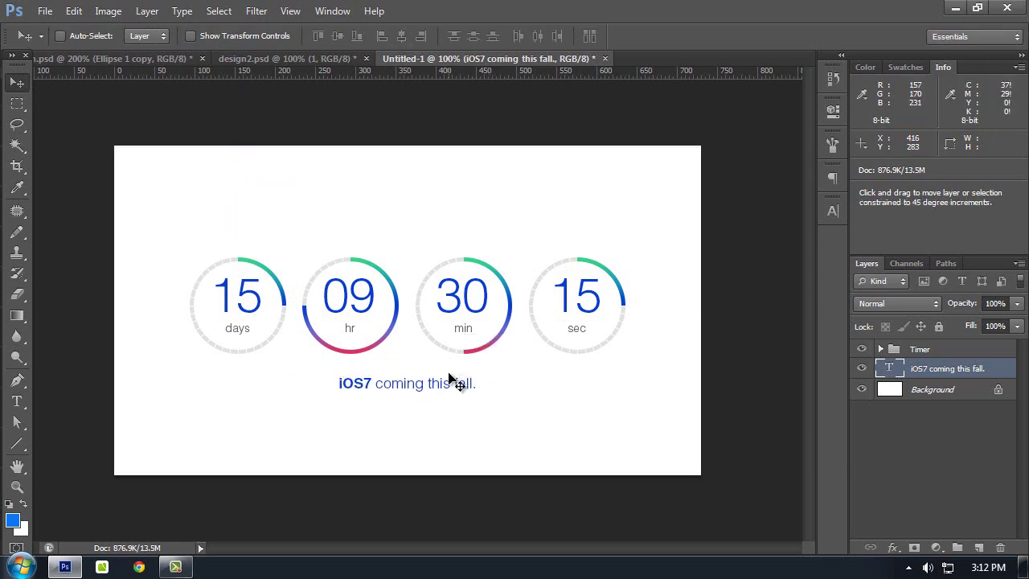
pyautogui.hotkey('shift', 'Down')
# Step: Change the colour of the entire "iOS7 coming this fall." text line to near-black
pyautogui.press('t')
pyautogui.click(338, 391)
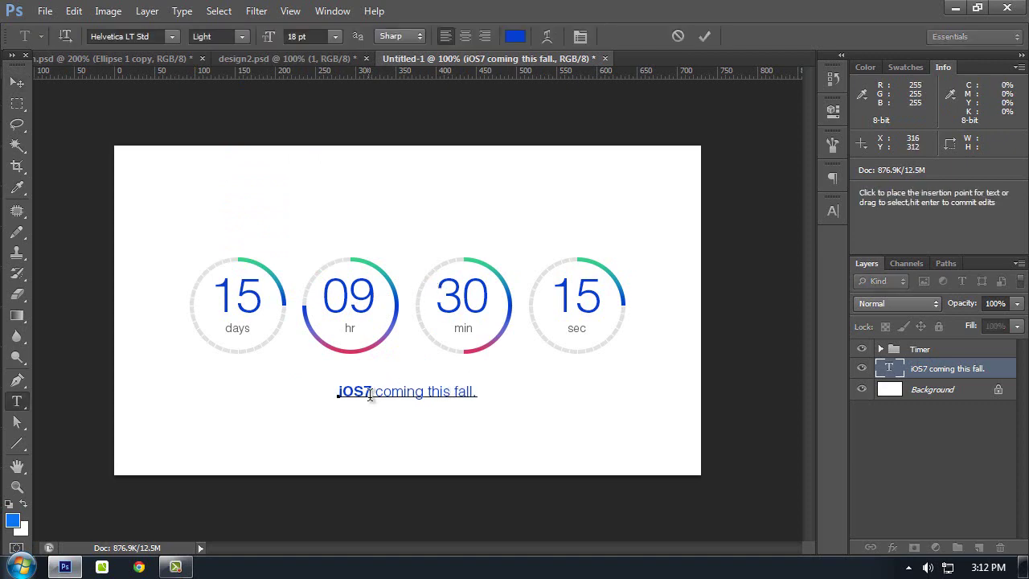
pyautogui.hotkey('ctrl', 'a')
pyautogui.click(514, 36)
pyautogui.moveTo(482, 273); pyautogui.dragTo(310, 424)
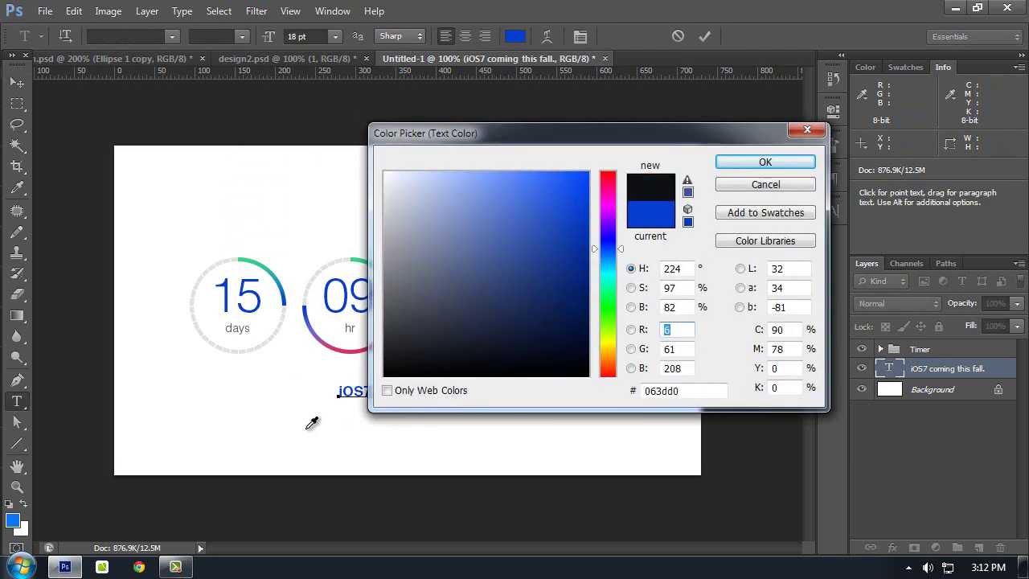
pyautogui.click(779, 166)
pyautogui.hotkey('ctrl', 'Return')
pyautogui.press('v')
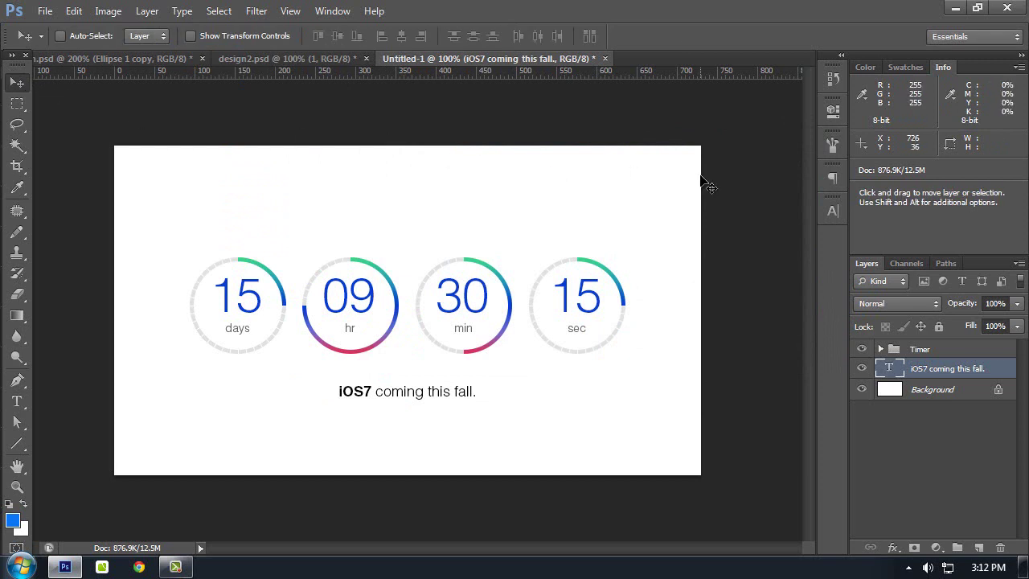
# Step: Group the Timer group with the text layer, and centre the new group vertically on the canvas
pyautogui.click(876, 346)
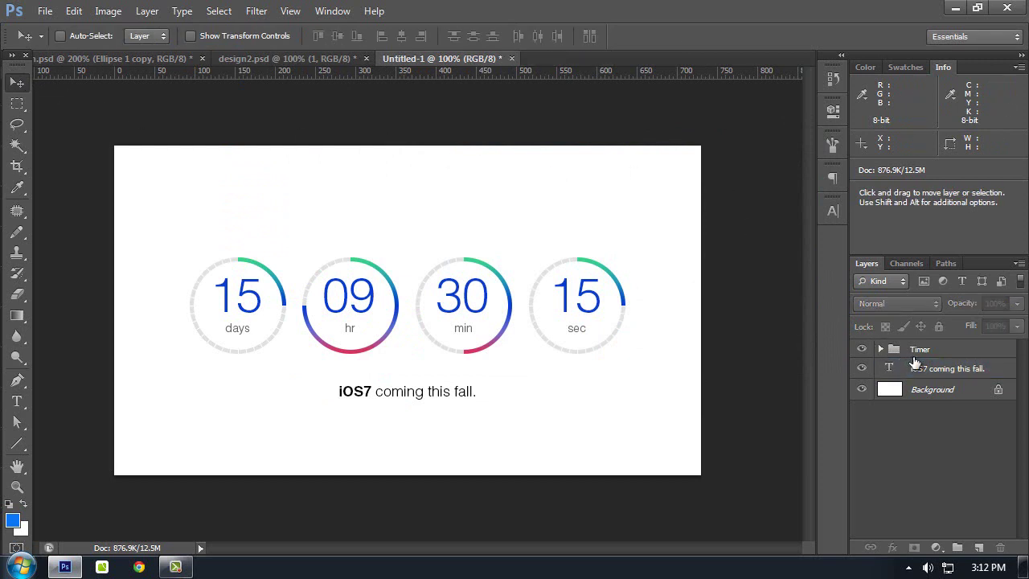
pyautogui.keyDown('shift'); pyautogui.click(930, 368); pyautogui.keyUp('shift')
pyautogui.hotkey('ctrl', 'g')
pyautogui.hotkey('ctrl', 'a')
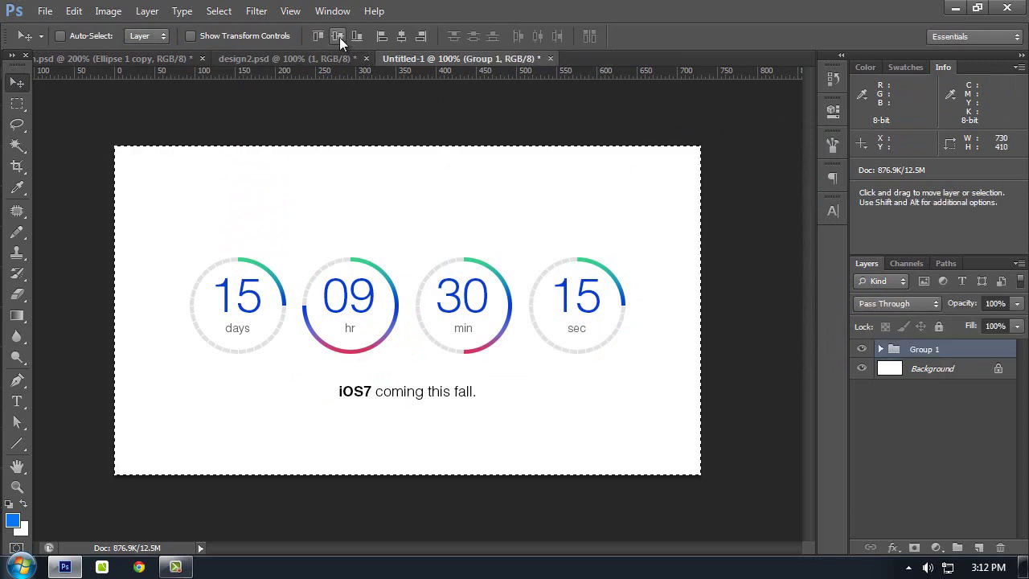
pyautogui.click(338, 36)
pyautogui.hotkey('ctrl', 'd')
# Step: Rename the new outer group as Countdown Timer and collapse it
pyautogui.click(880, 348)
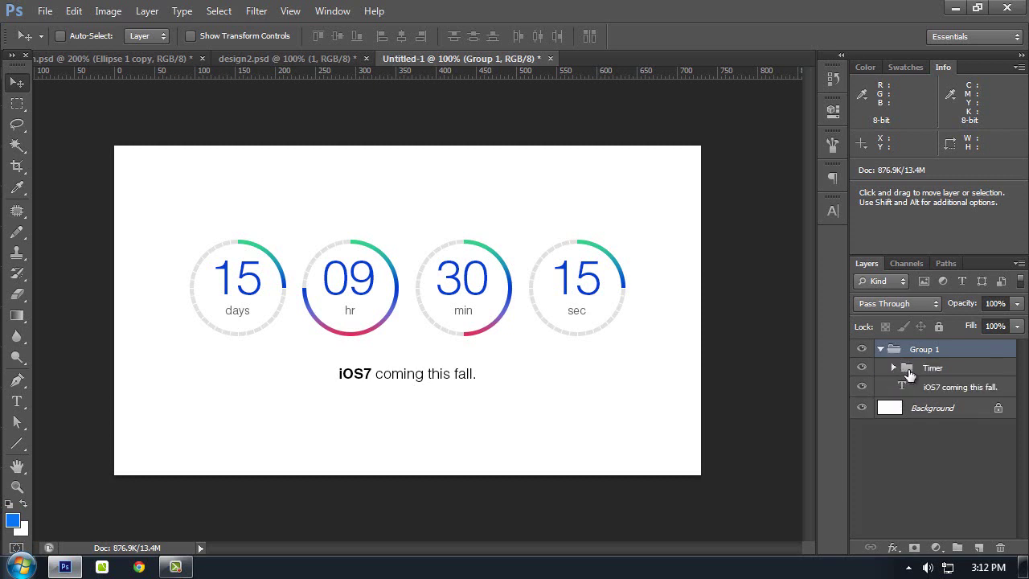
pyautogui.click(924, 368)
pyautogui.keyDown('shift'); pyautogui.click(924, 386); pyautogui.keyUp('shift')
pyautogui.doubleClick(924, 348)
pyautogui.write('Countdown Timer')
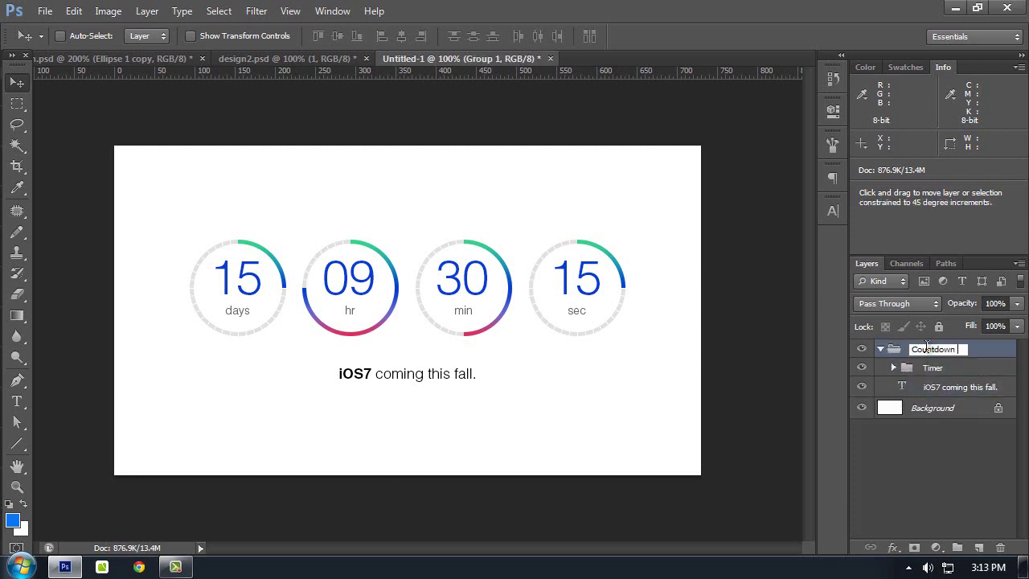
pyautogui.press('Return')
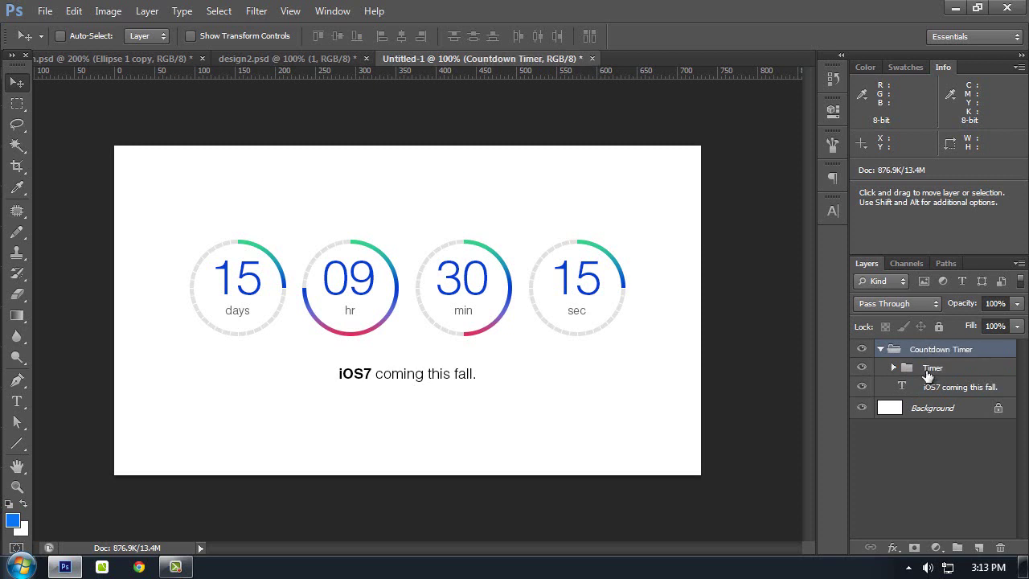
pyautogui.click(880, 349)
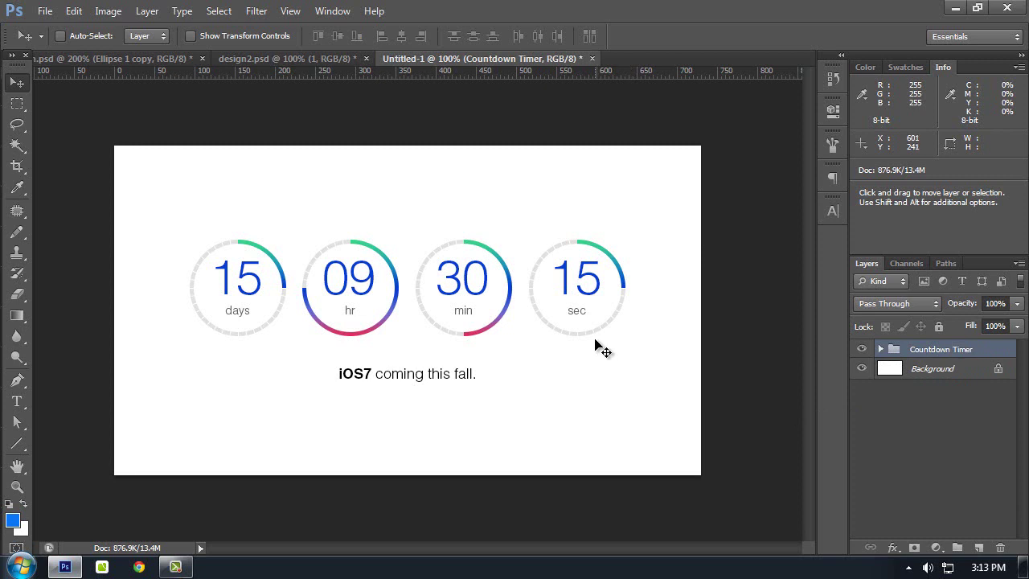
# Step: Select the Spiral Line layer of the hours ring and collapse the Time group within group 3
pyautogui.hotkey('ctrl', '+')
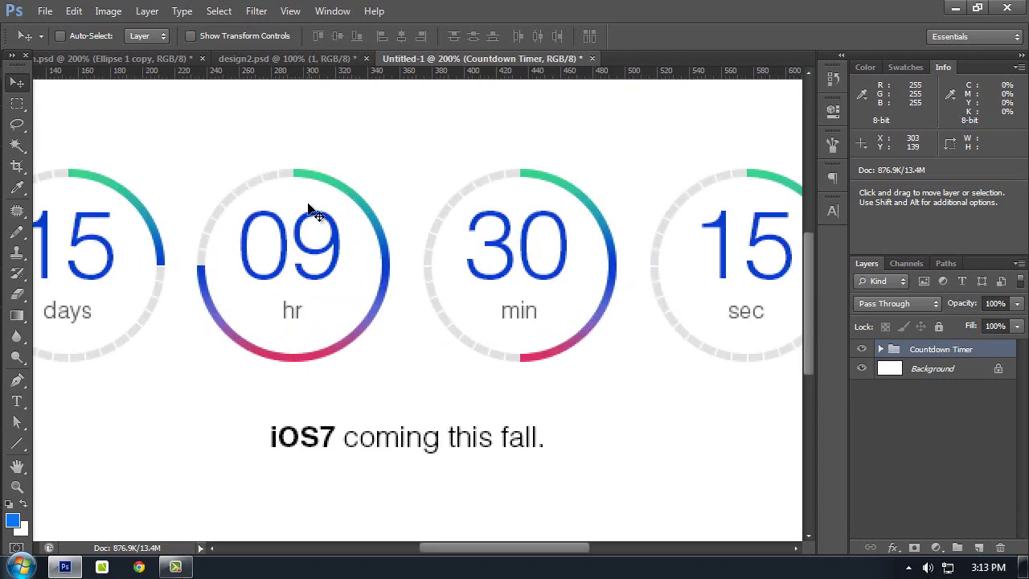
pyautogui.keyDown('ctrl'); pyautogui.click(280, 177); pyautogui.keyUp('ctrl')
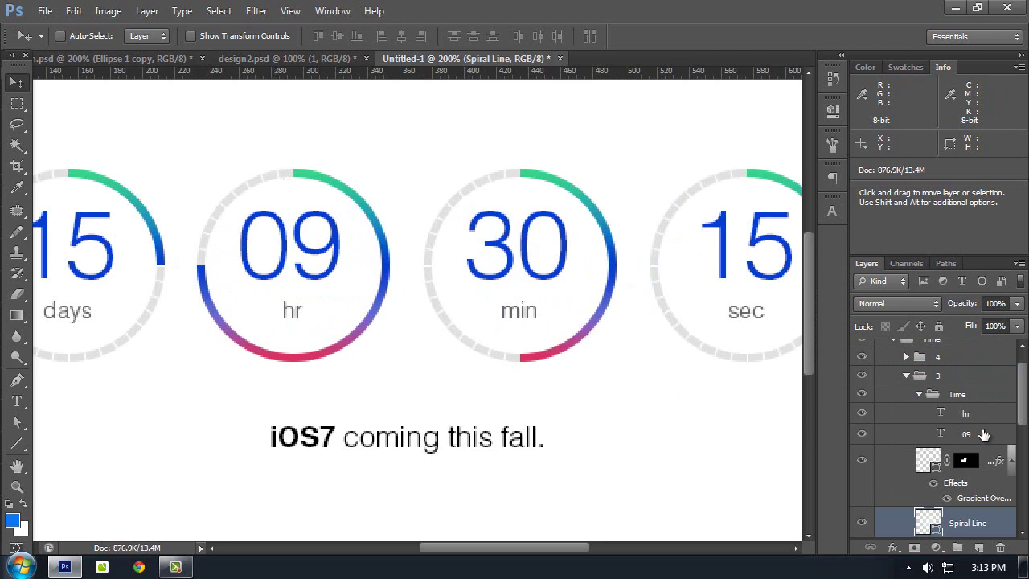
pyautogui.click(919, 396)
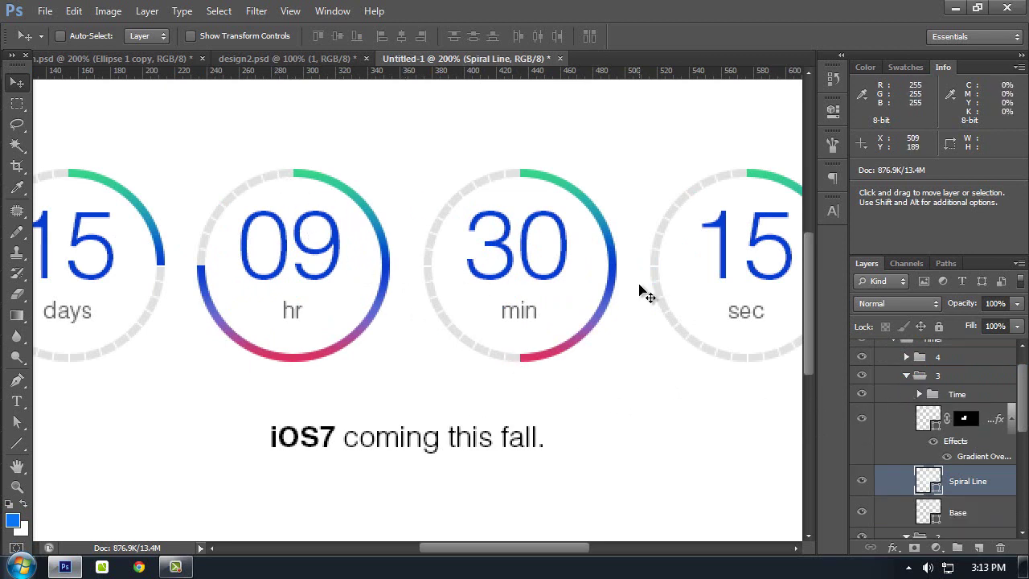
pyautogui.hotkey('ctrl', '-')
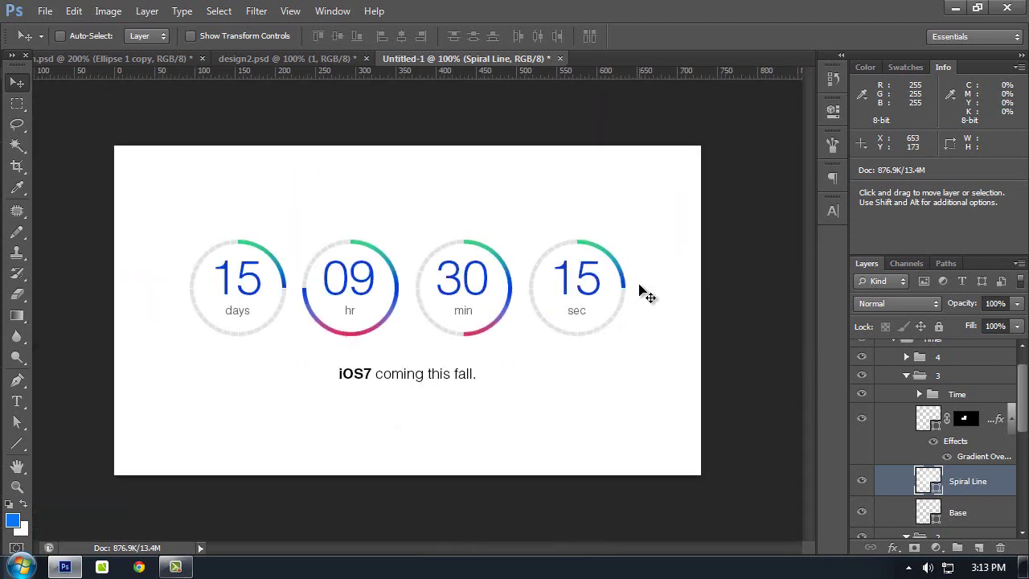